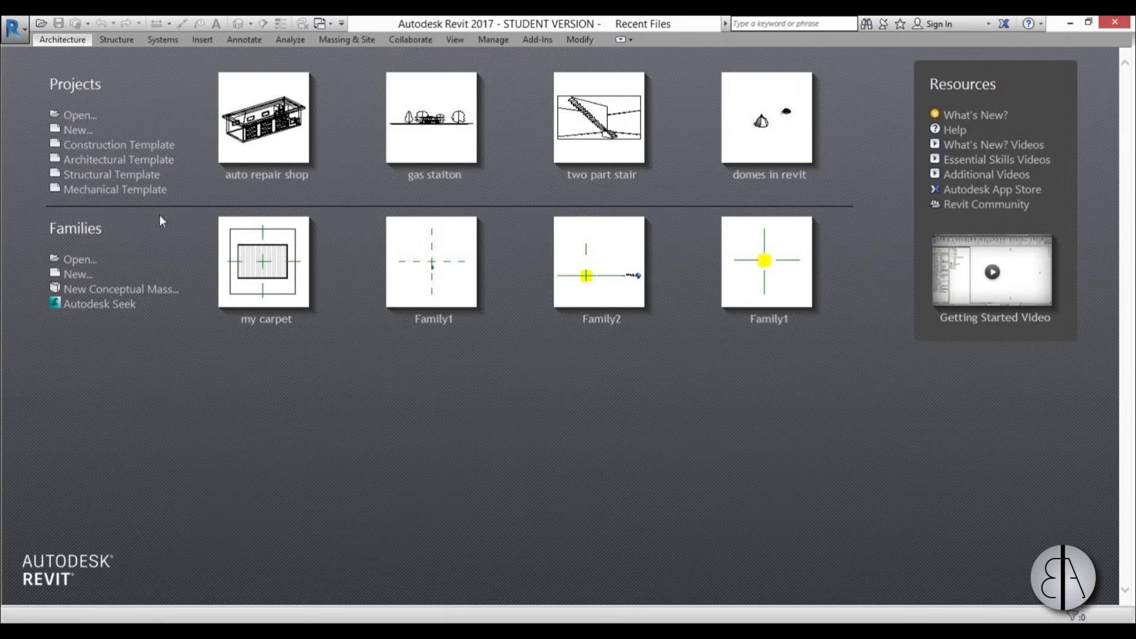
# Create a new project from the Mechanical Template and set its length units to meters
pyautogui.click(113, 191)
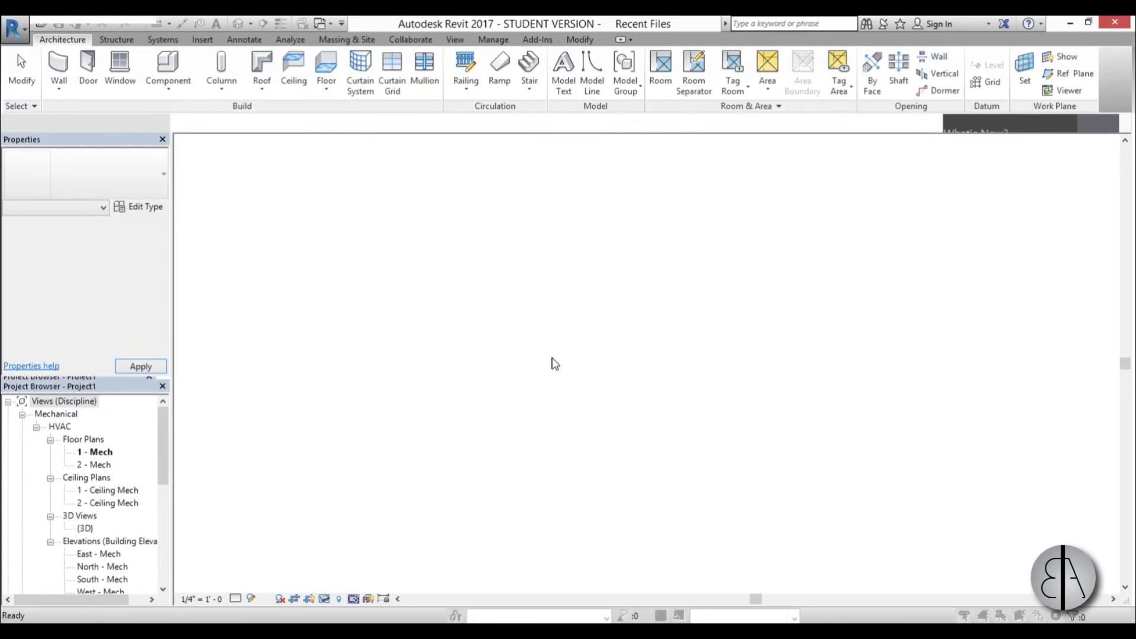
pyautogui.moveTo(578, 368); pyautogui.dragTo(530, 375, button='middle')
pyautogui.press('u')
pyautogui.press('n')
pyautogui.click(596, 260)
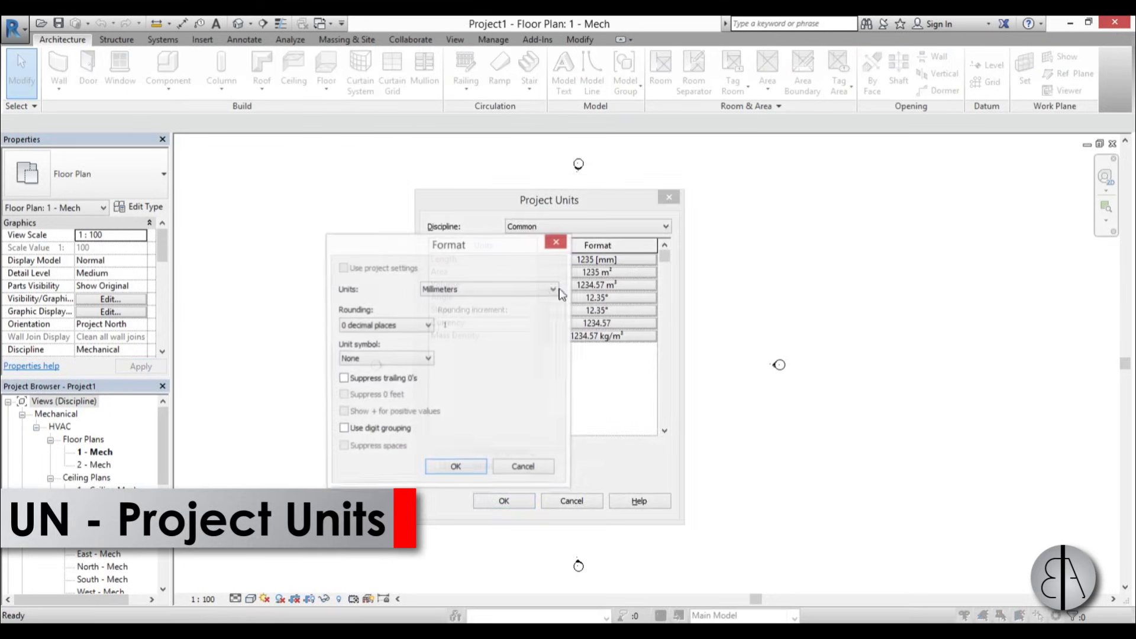
pyautogui.click(548, 291)
pyautogui.click(450, 343)
pyautogui.click(456, 467)
pyautogui.click(491, 502)
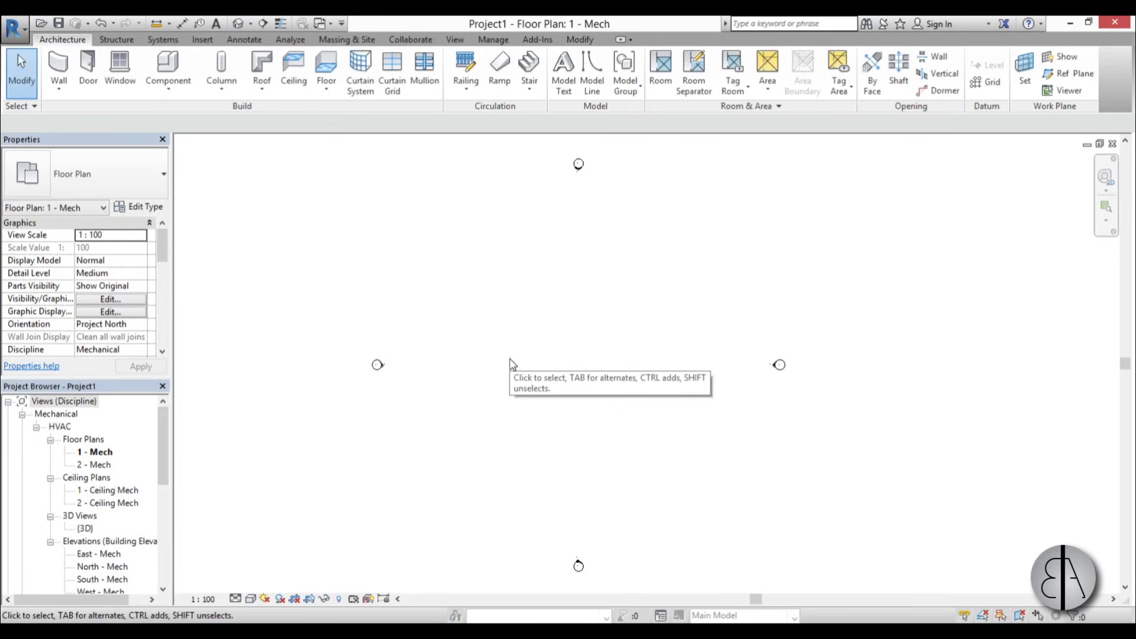
# Link the auto repair shop Revit model from the Desktop using Auto - Origin to Origin positioning
pyautogui.middleClick(583, 358)
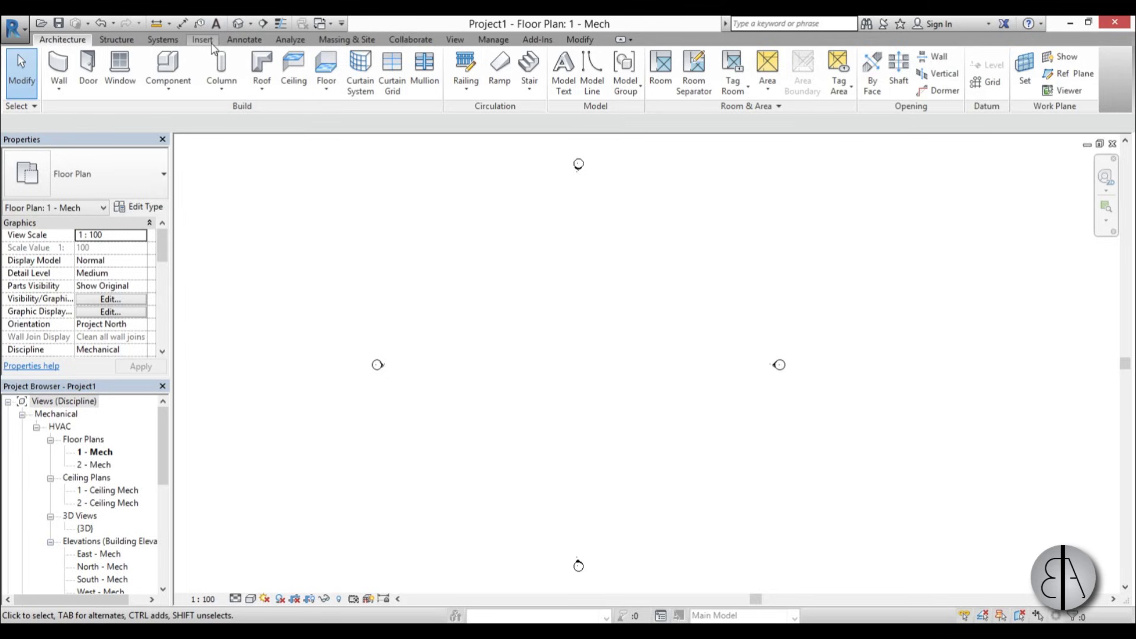
pyautogui.click(210, 43)
pyautogui.click(56, 73)
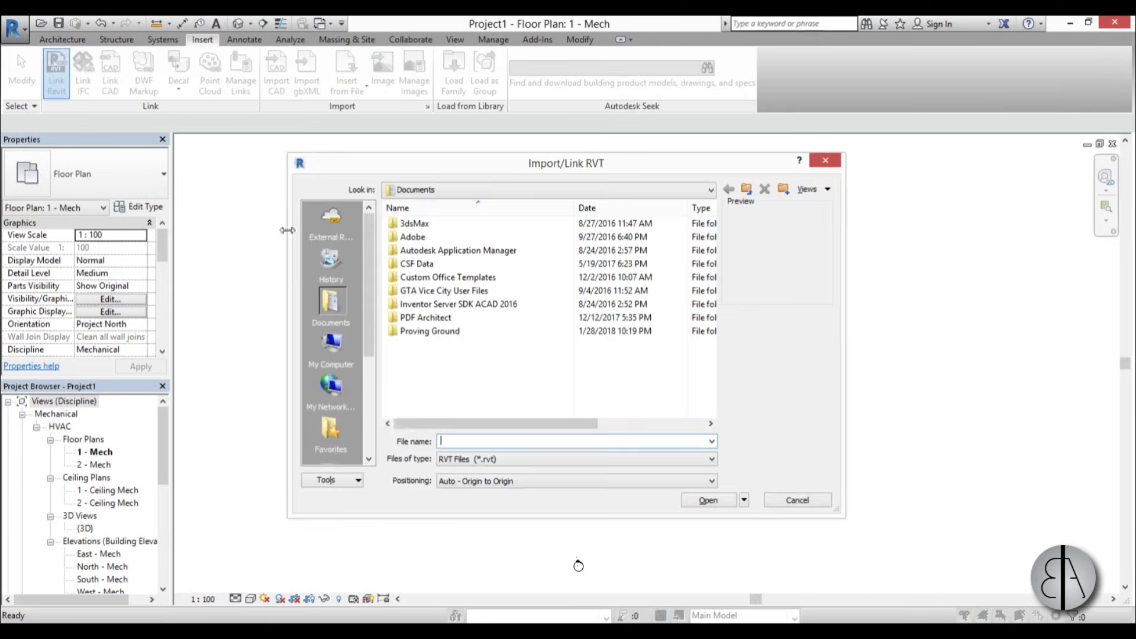
pyautogui.click(335, 364)
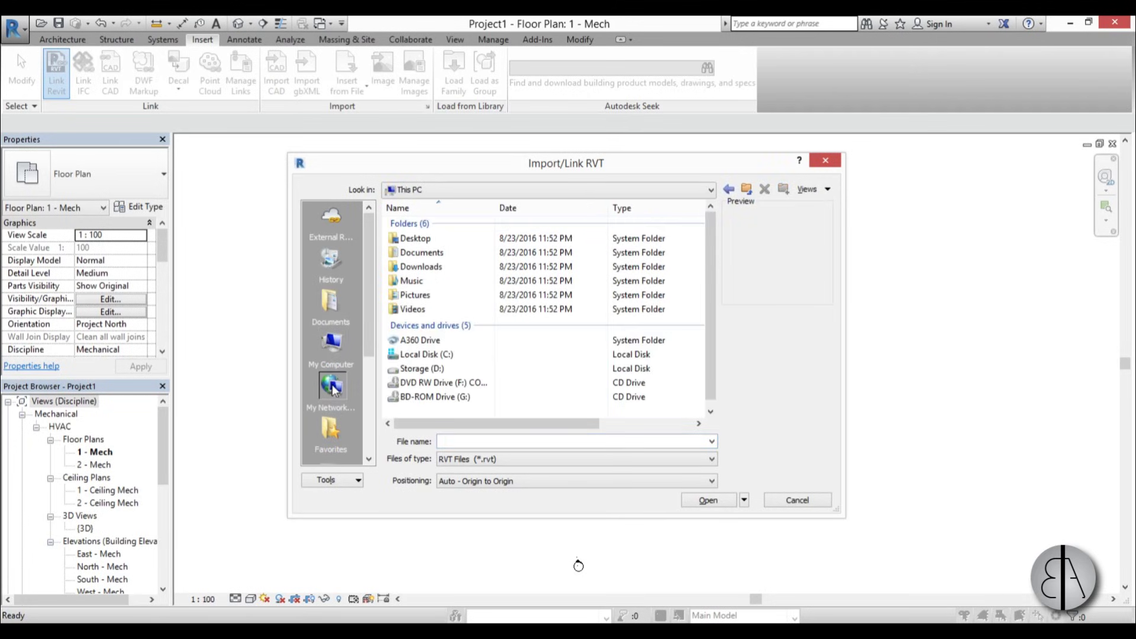
pyautogui.scroll(-4, 374, 349)
pyautogui.click(331, 302)
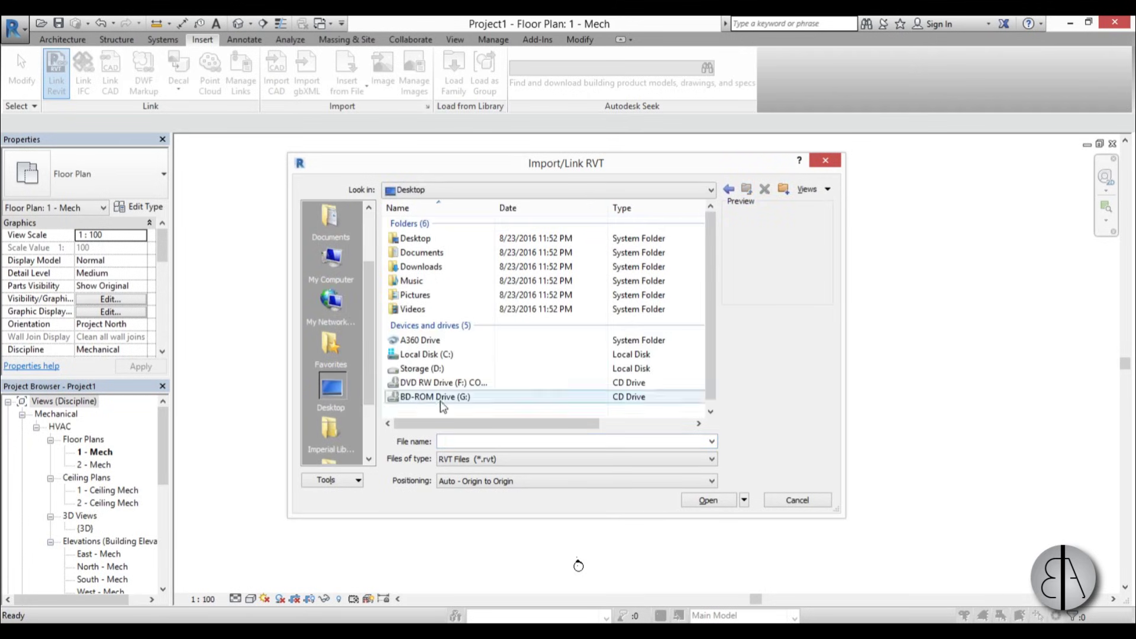
pyautogui.click(440, 305)
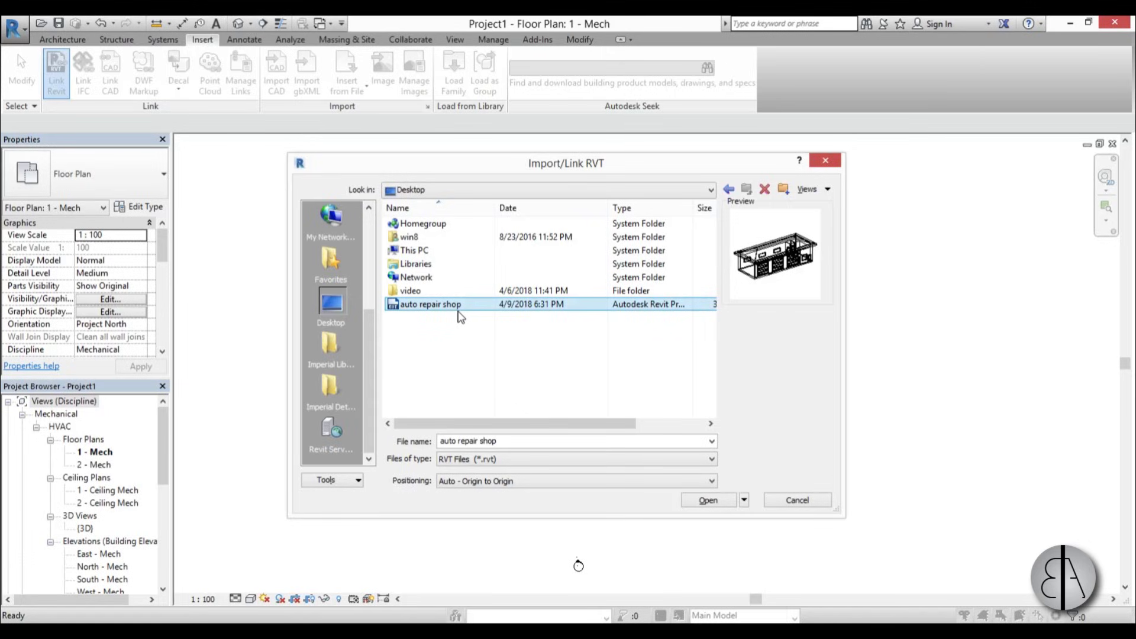
pyautogui.click(708, 500)
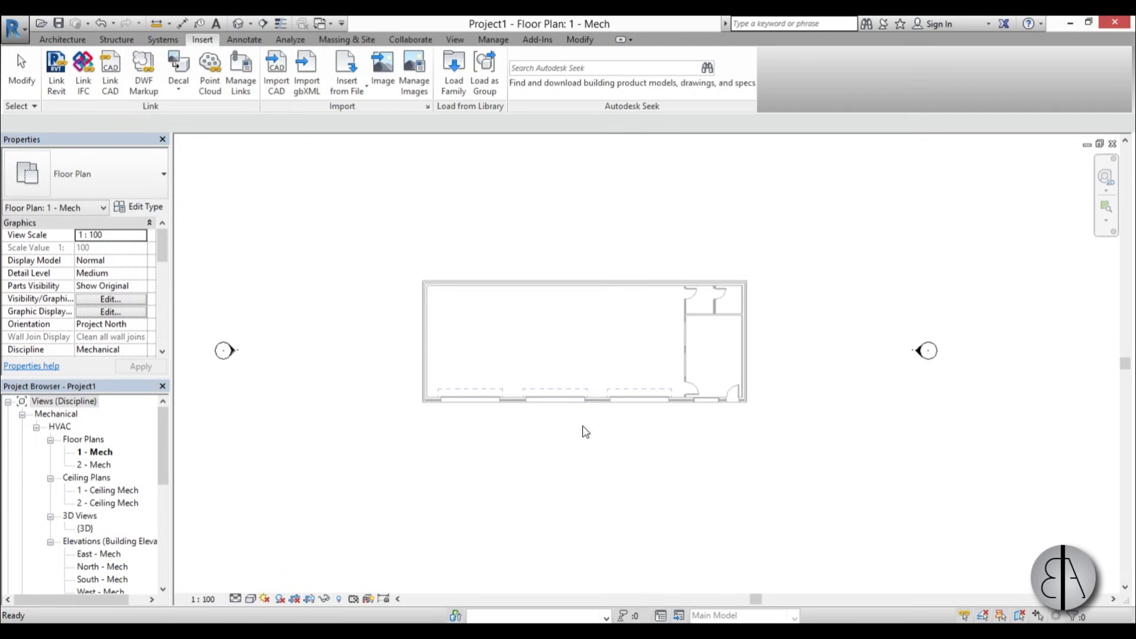
# Set the project's halftone brightness to 75 and the underlay line weight to 1
pyautogui.scroll(3, 586, 352)
pyautogui.scroll(-5, 533, 348)
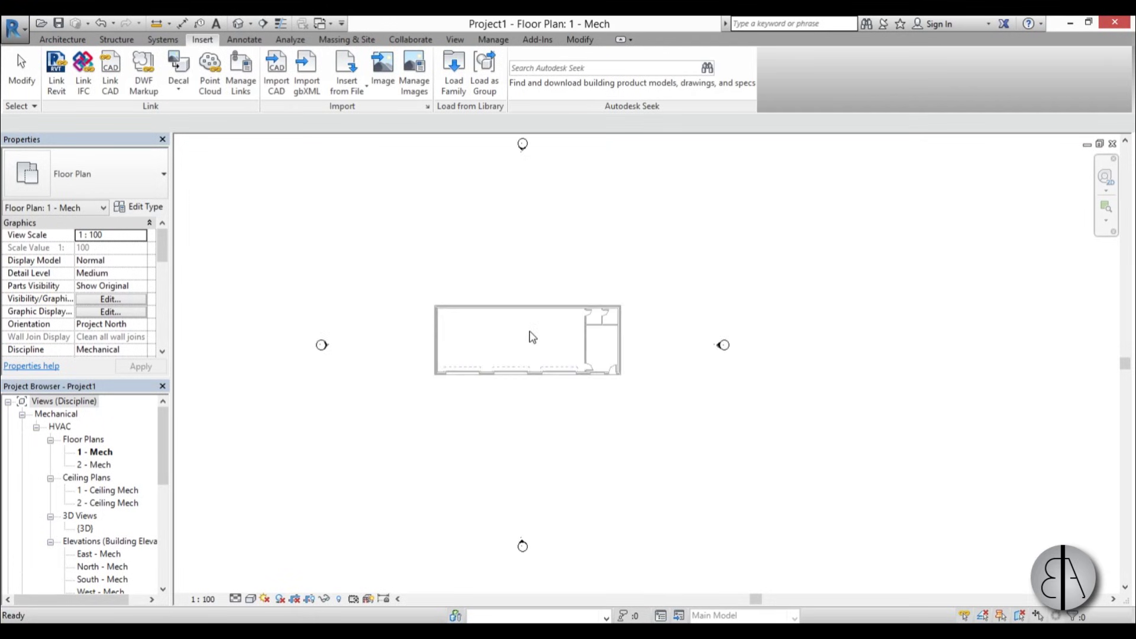
pyautogui.scroll(3, 532, 340)
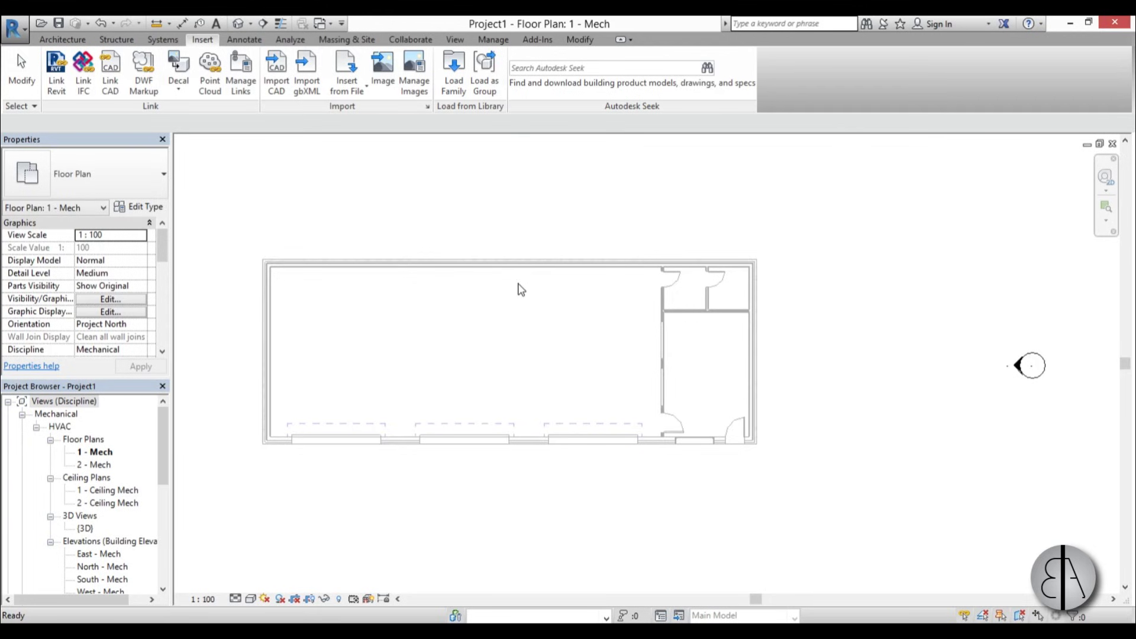
pyautogui.click(494, 40)
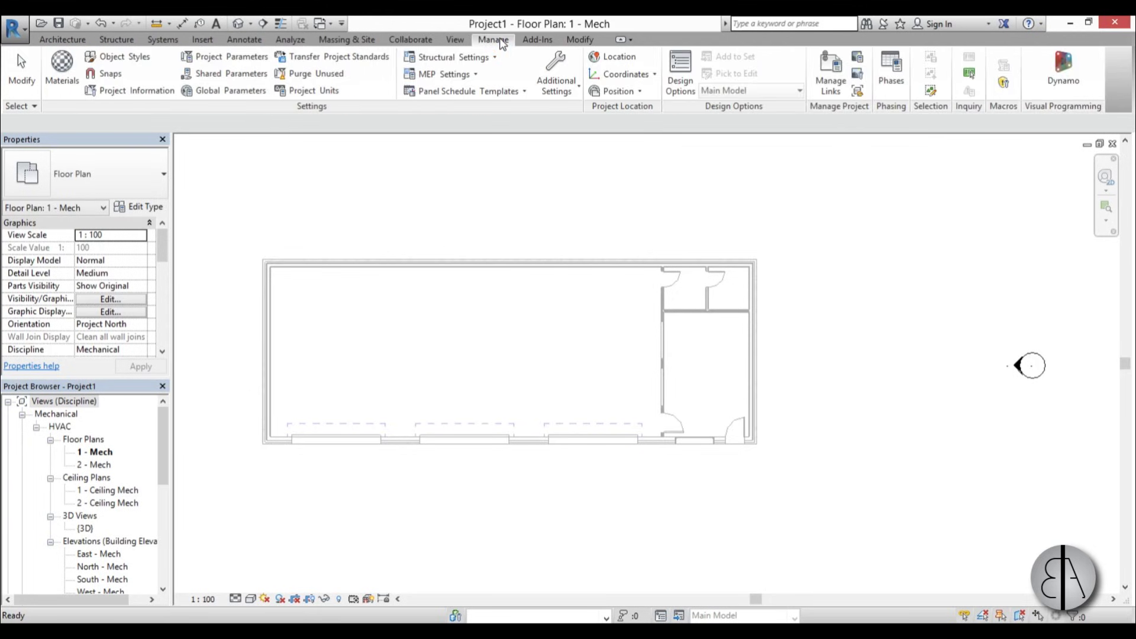
pyautogui.click(573, 92)
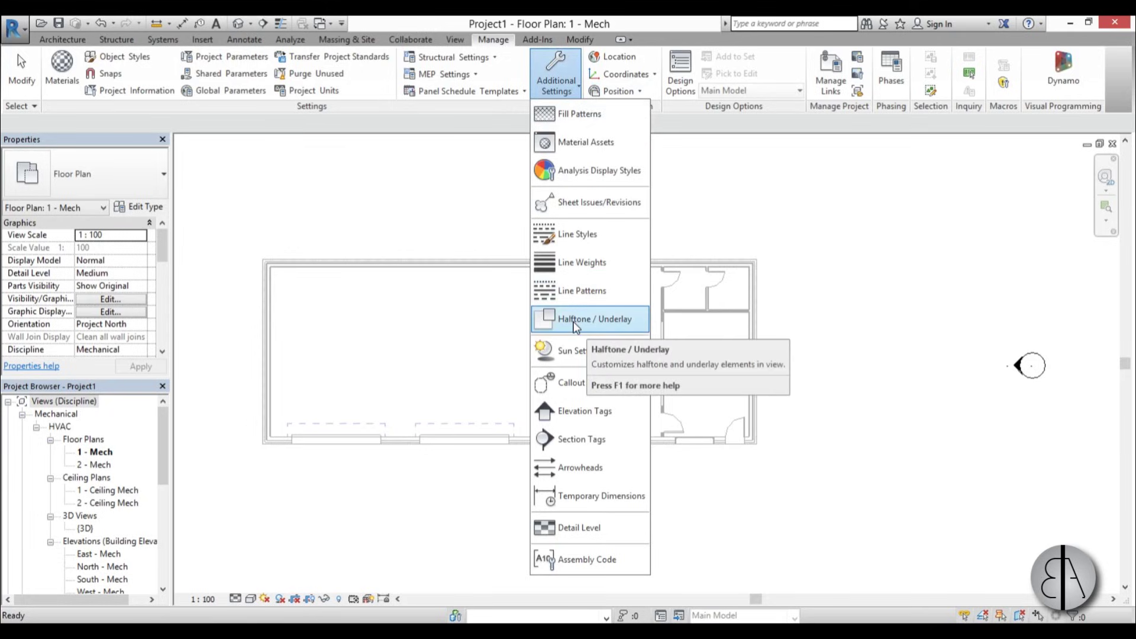
pyautogui.click(574, 323)
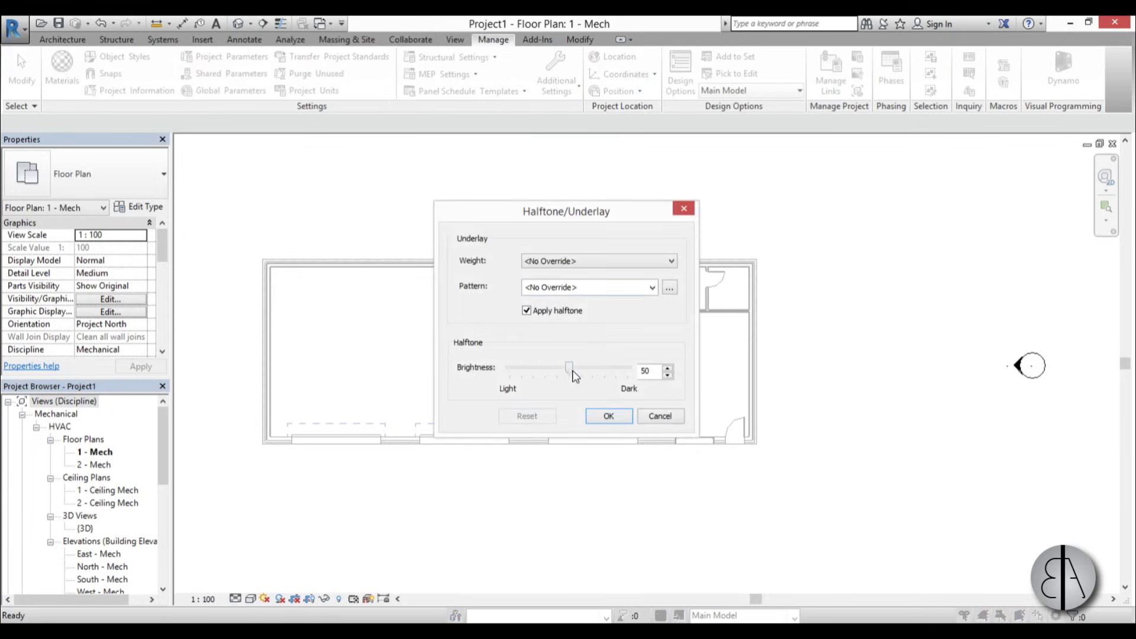
pyautogui.moveTo(572, 376); pyautogui.dragTo(600, 371)
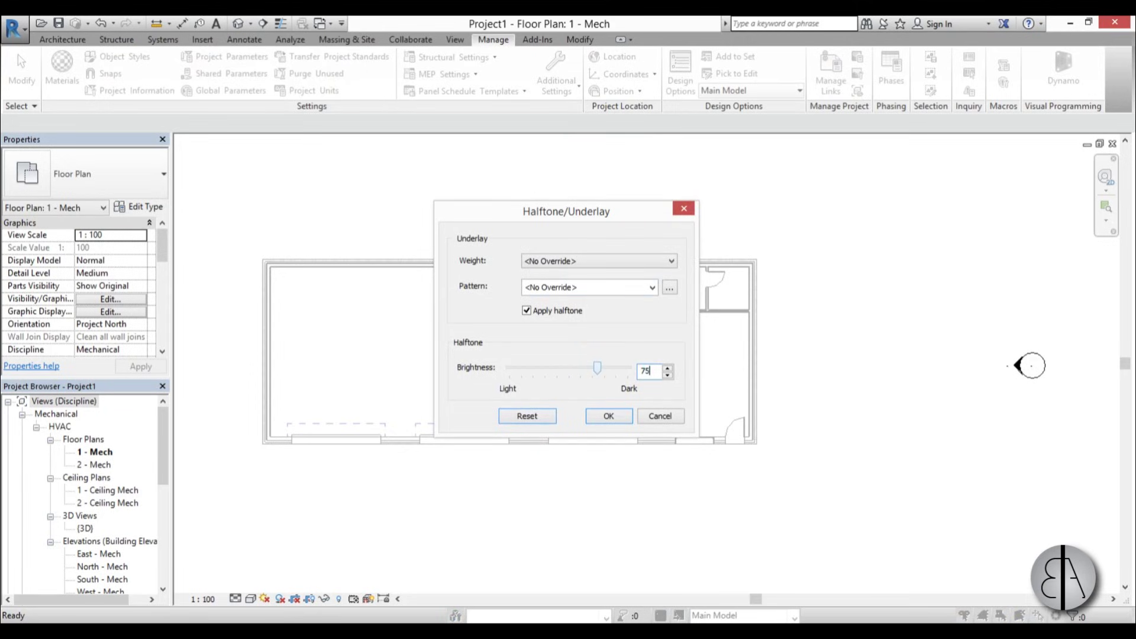
pyautogui.click(559, 265)
pyautogui.click(555, 283)
pyautogui.click(614, 425)
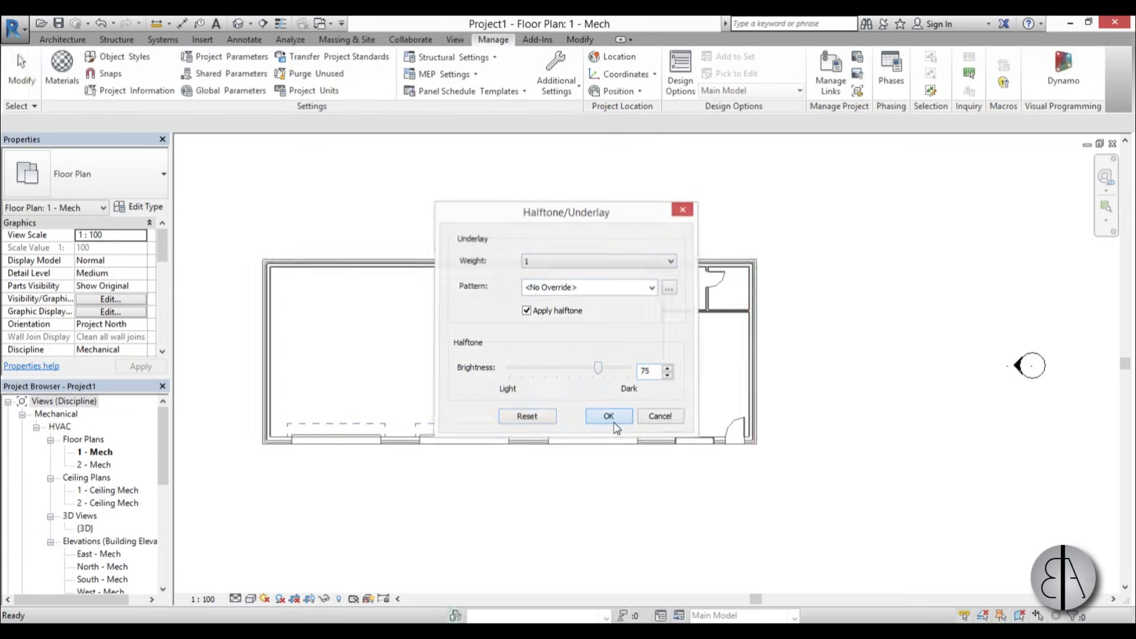
# Open the default 3D view and inspect the linked repair shop building from its garage door side
pyautogui.scroll(-3, 572, 473)
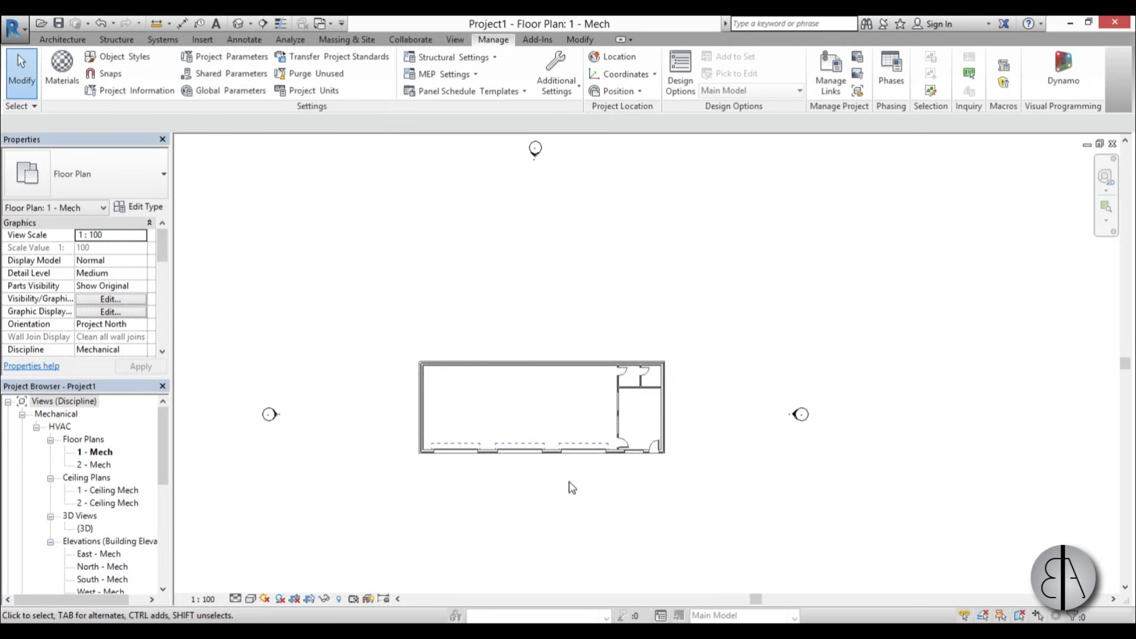
pyautogui.scroll(-1, 568, 316)
pyautogui.scroll(2, 549, 396)
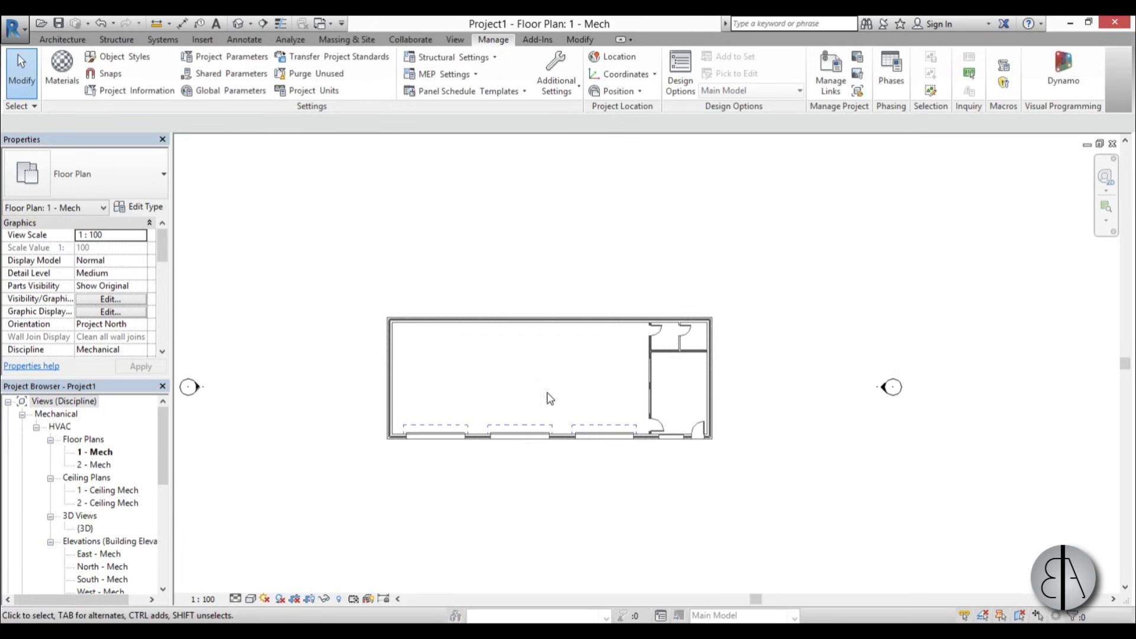
pyautogui.click(238, 24)
pyautogui.scroll(-2, 502, 385)
pyautogui.keyDown('shift'); pyautogui.moveTo(463, 432); pyautogui.dragTo(748, 469, button='middle'); pyautogui.keyUp('shift')
pyautogui.scroll(3, 696, 499)
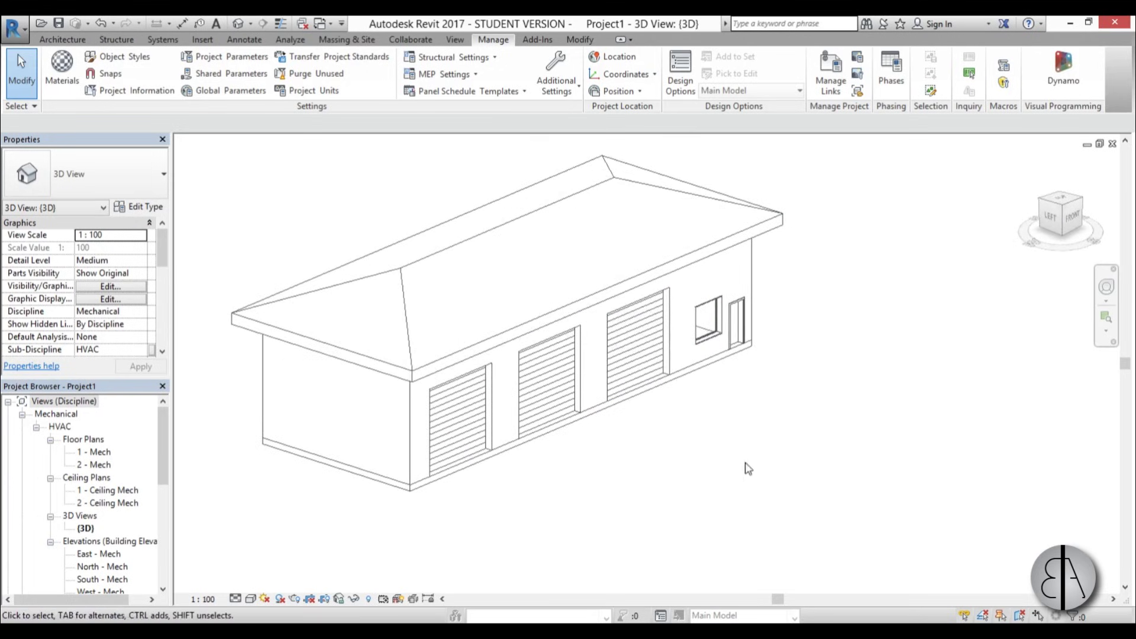
# Return to the 1 - Mech floor plan and collapse the Plumbing views in the project's view list
pyautogui.doubleClick(100, 452)
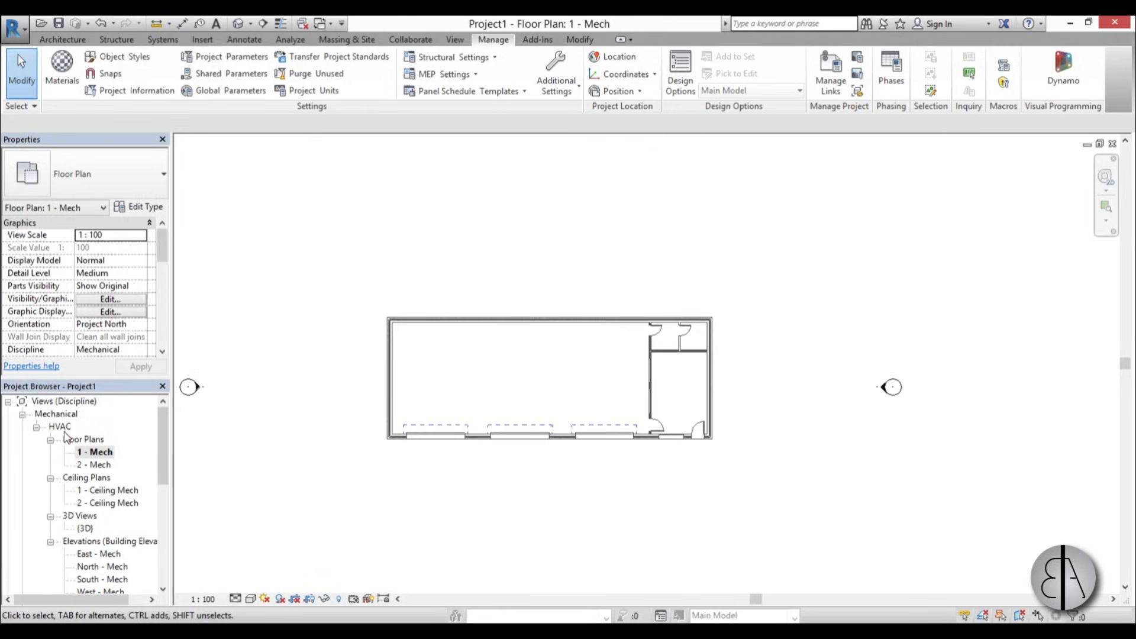
pyautogui.moveTo(164, 438); pyautogui.dragTo(165, 448)
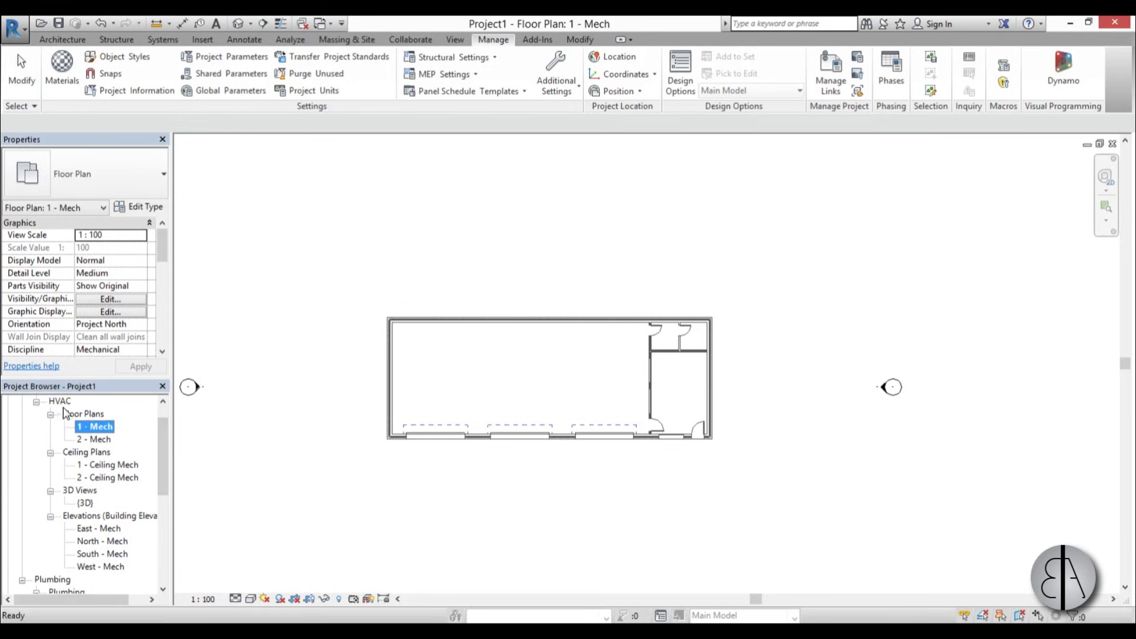
pyautogui.moveTo(164, 456); pyautogui.dragTo(168, 486)
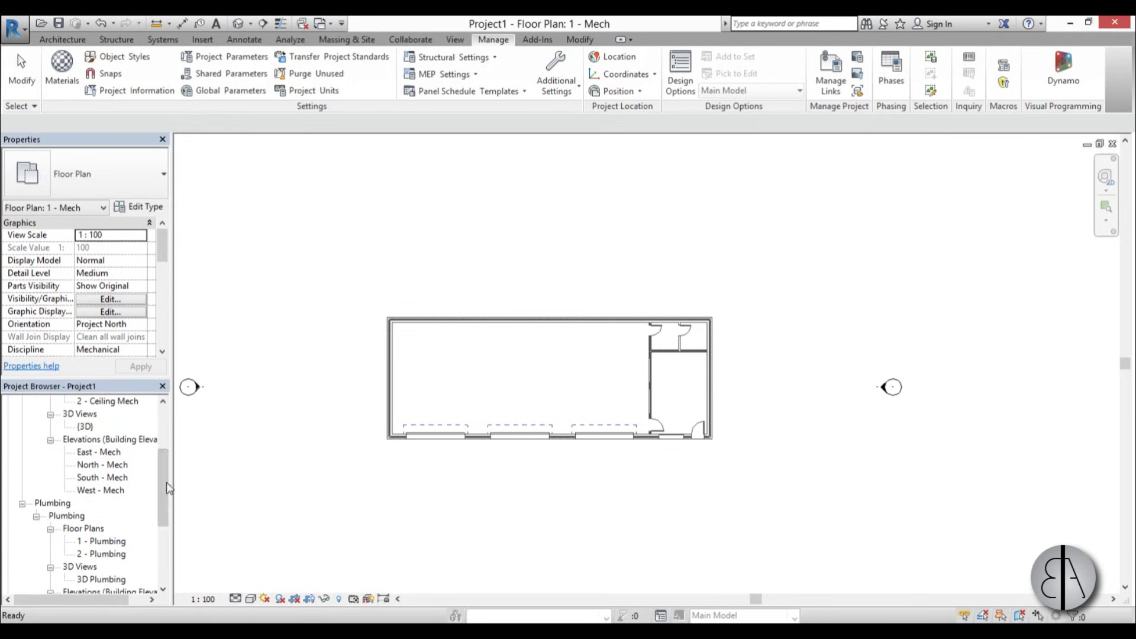
pyautogui.scroll(-3, 89, 482)
pyautogui.scroll(2, 33, 481)
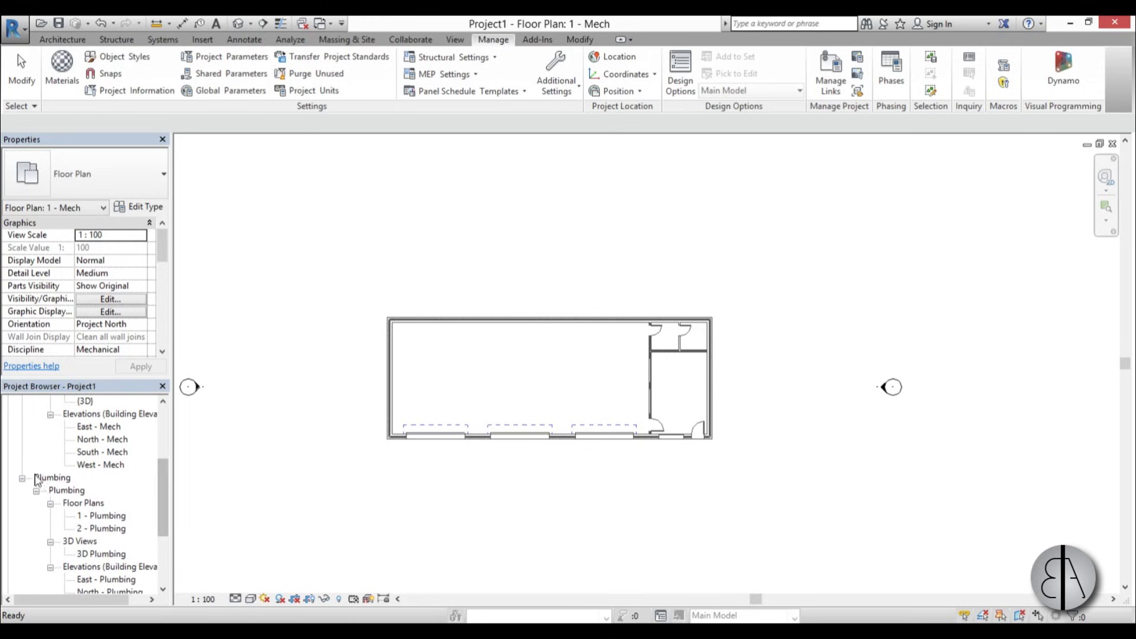
pyautogui.click(22, 478)
pyautogui.scroll(1, 120, 510)
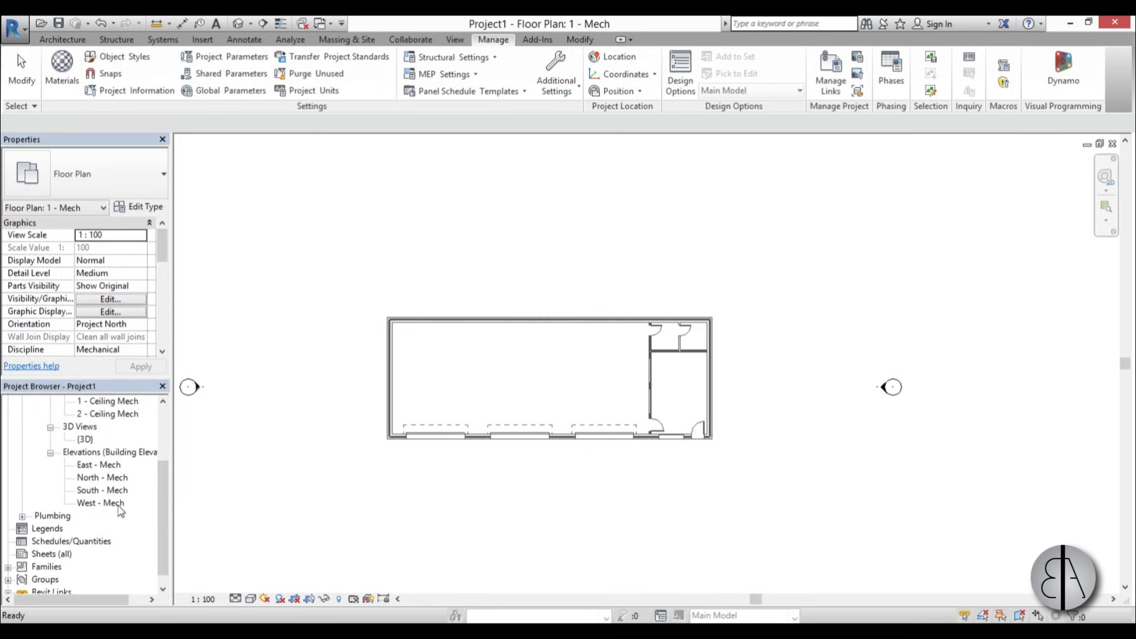
pyautogui.scroll(3, 121, 510)
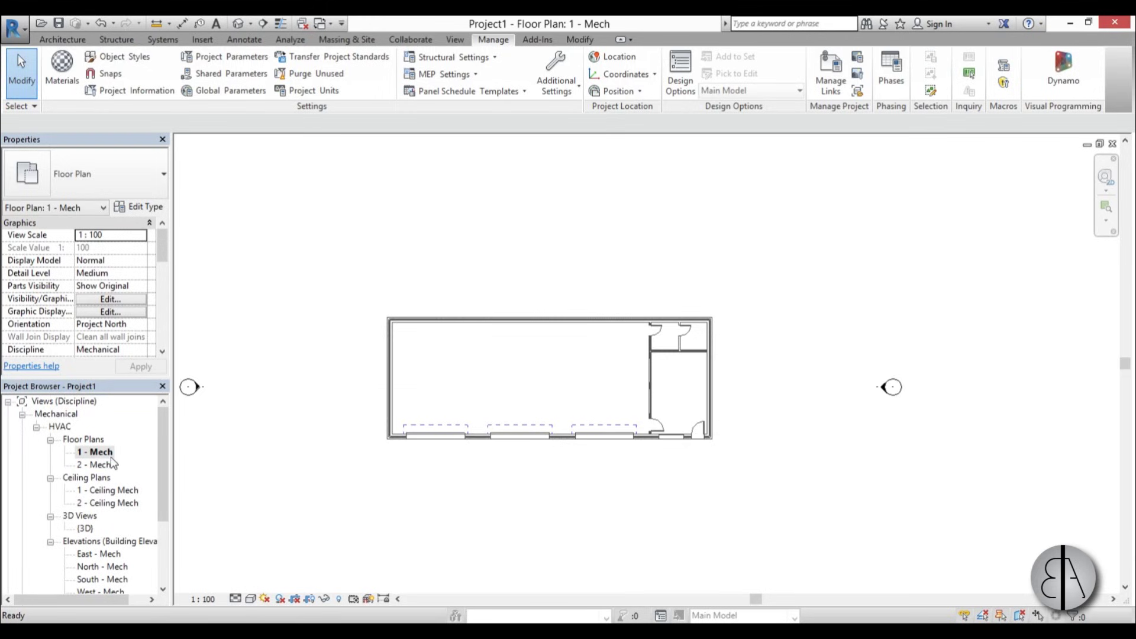
# Open the 1 - Ceiling Mech ceiling plan and change its detail level
pyautogui.scroll(2, 559, 391)
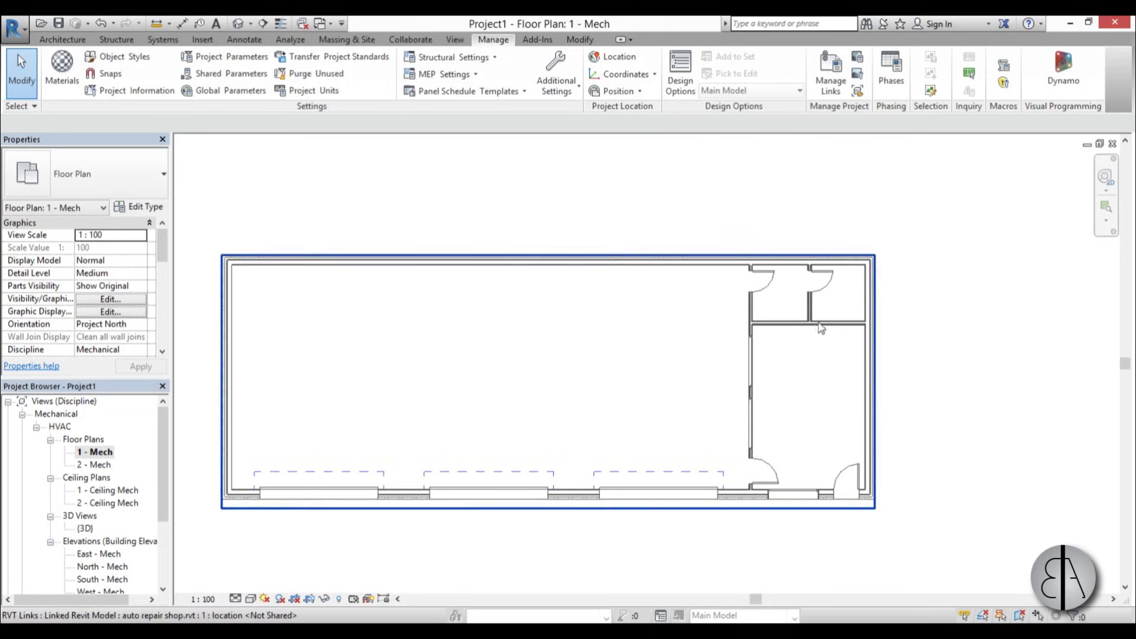
pyautogui.scroll(-2, 782, 322)
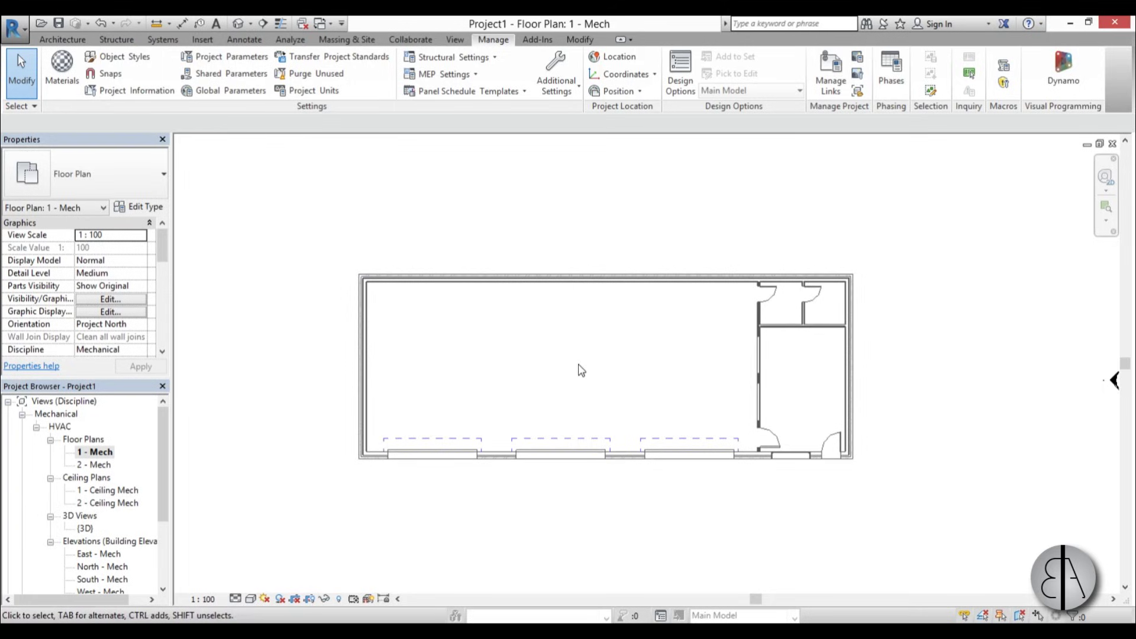
pyautogui.moveTo(589, 372); pyautogui.dragTo(559, 370, button='middle')
pyautogui.doubleClick(105, 491)
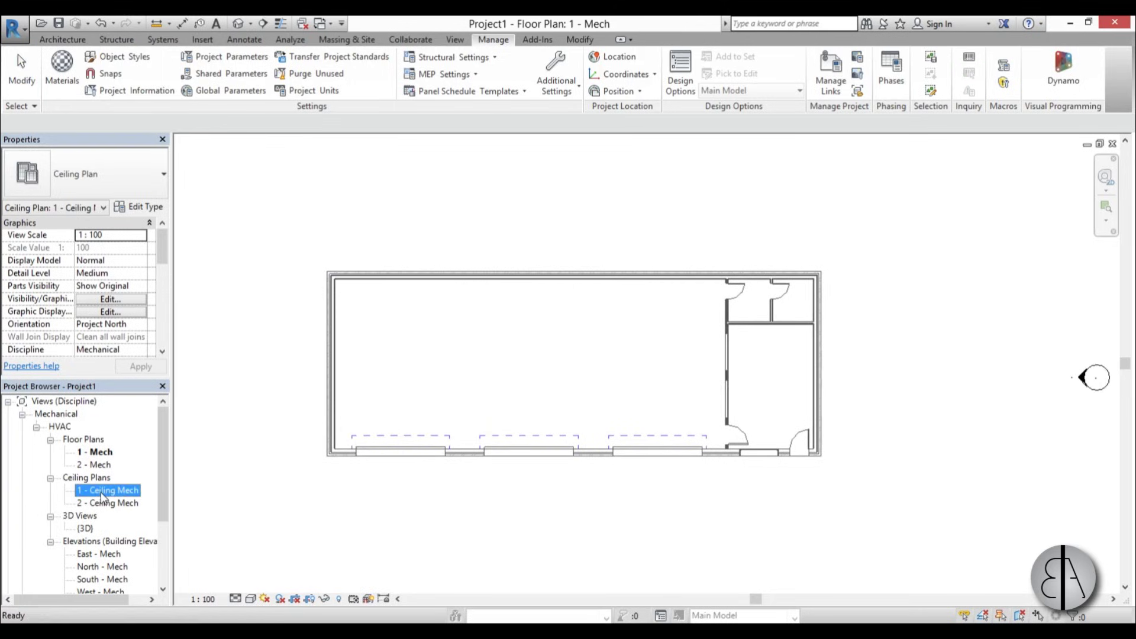
pyautogui.scroll(2, 503, 353)
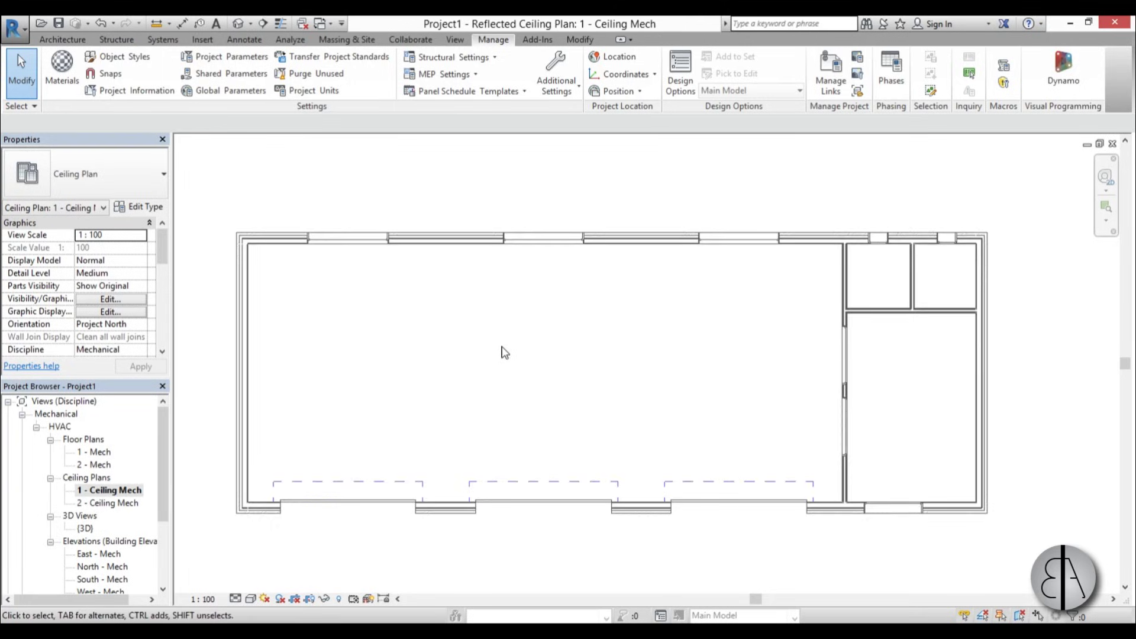
pyautogui.click(236, 599)
pyautogui.click(255, 581)
# Open the South - Mech elevation and compare the project's Level 2 line with the linked building's Level 2
pyautogui.moveTo(166, 480); pyautogui.dragTo(166, 505)
pyautogui.doubleClick(103, 541)
pyautogui.scroll(4, 798, 381)
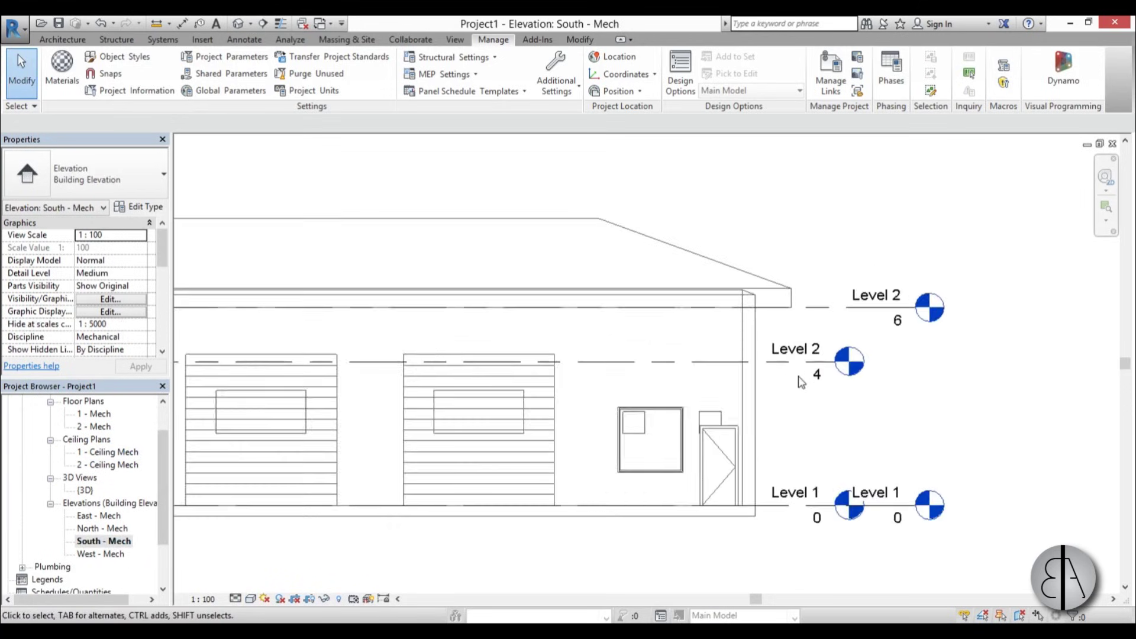
pyautogui.click(764, 364)
pyautogui.scroll(-2, 786, 434)
pyautogui.moveTo(786, 434); pyautogui.dragTo(718, 396, button='middle')
pyautogui.scroll(3, 642, 444)
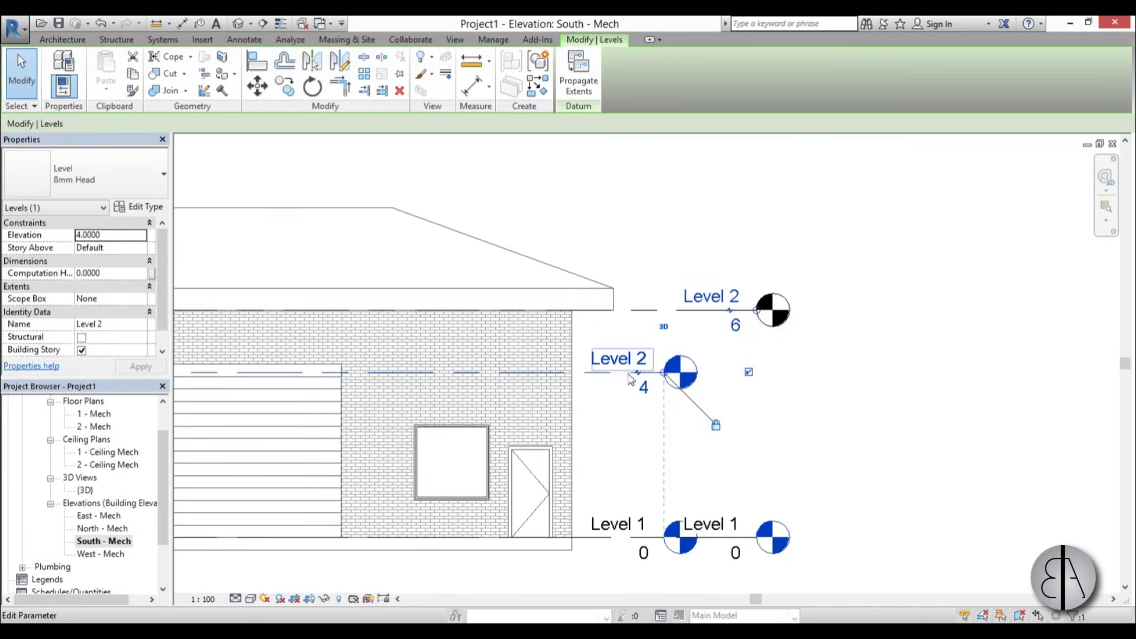
pyautogui.scroll(-2, 684, 361)
pyautogui.scroll(3, 682, 356)
pyautogui.click(688, 419)
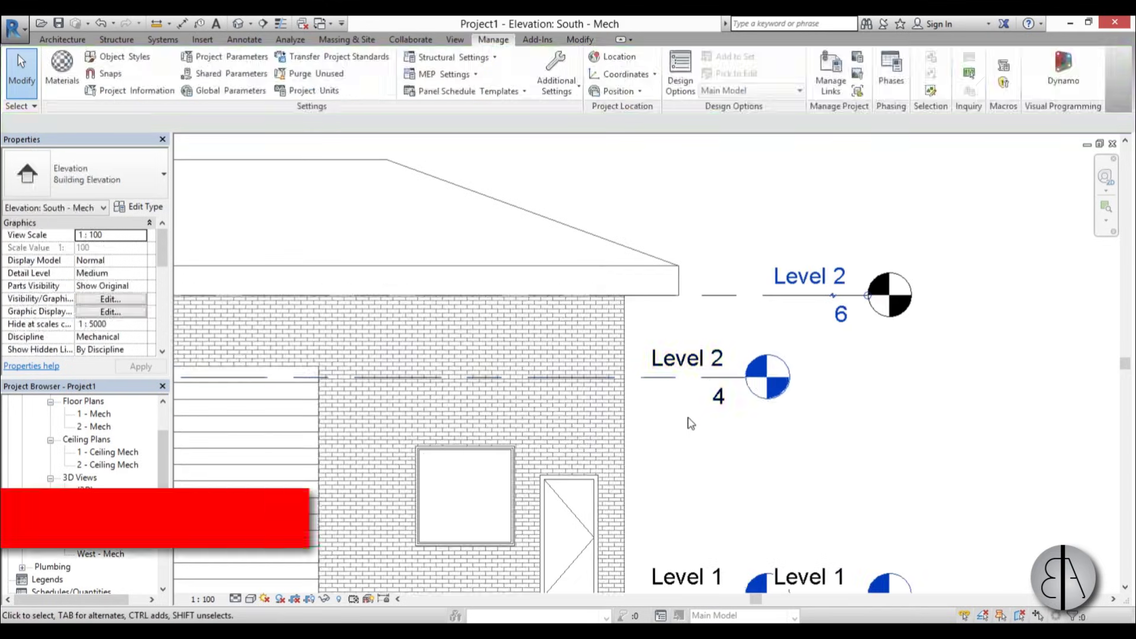
# Align the project's Level 2 line with the linked building's Level 2 line under the roof edge
pyautogui.press('a')
pyautogui.press('l')
pyautogui.click(737, 295)
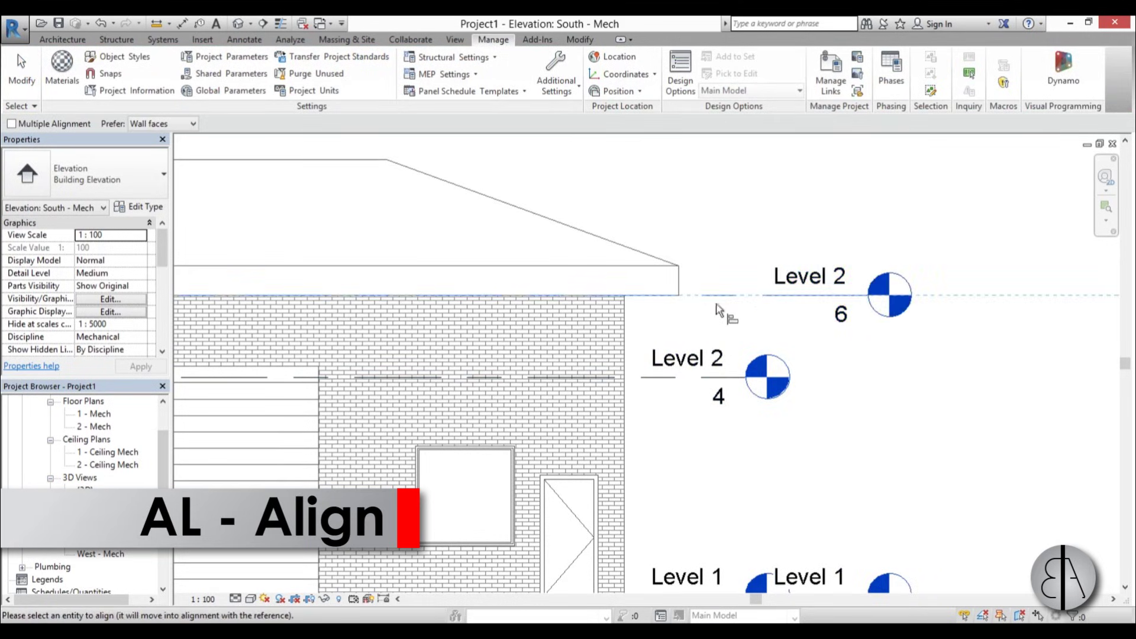
pyautogui.click(661, 382)
pyautogui.scroll(-3, 713, 382)
pyautogui.press('Escape')
pyautogui.press('Escape')
pyautogui.moveTo(705, 394); pyautogui.dragTo(827, 375, button='middle')
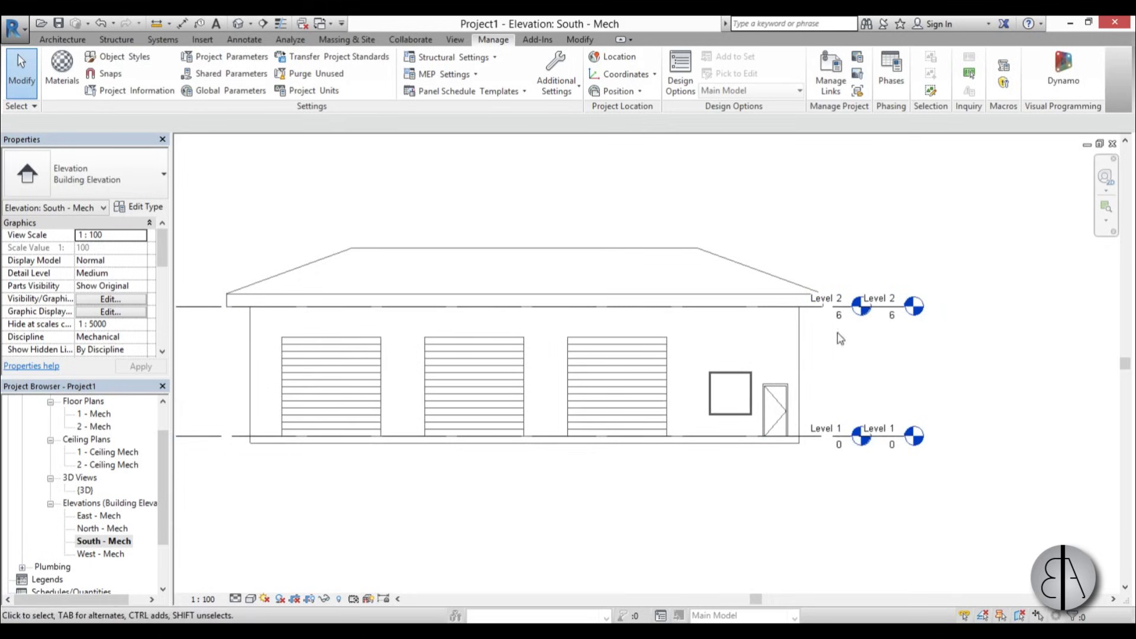
# Switch the South - Mech elevation's visual style to Wireframe
pyautogui.click(250, 599)
pyautogui.click(236, 600)
pyautogui.click(248, 599)
pyautogui.click(278, 524)
pyautogui.scroll(5, 723, 274)
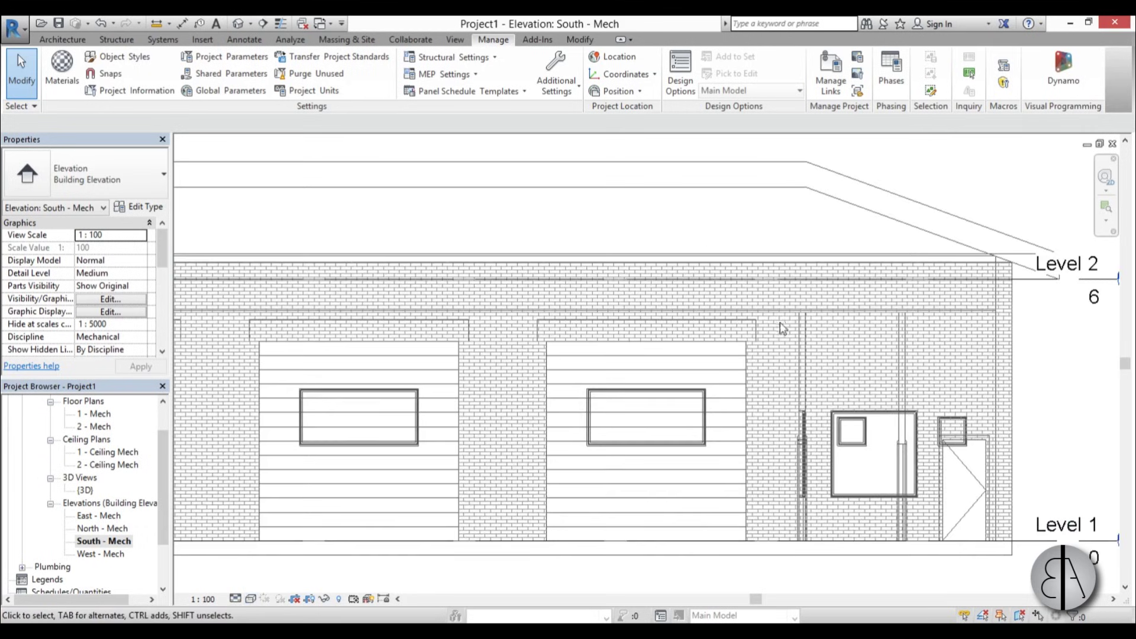
# Open the 1 - Ceiling Mech ceiling plan
pyautogui.scroll(-6, 603, 317)
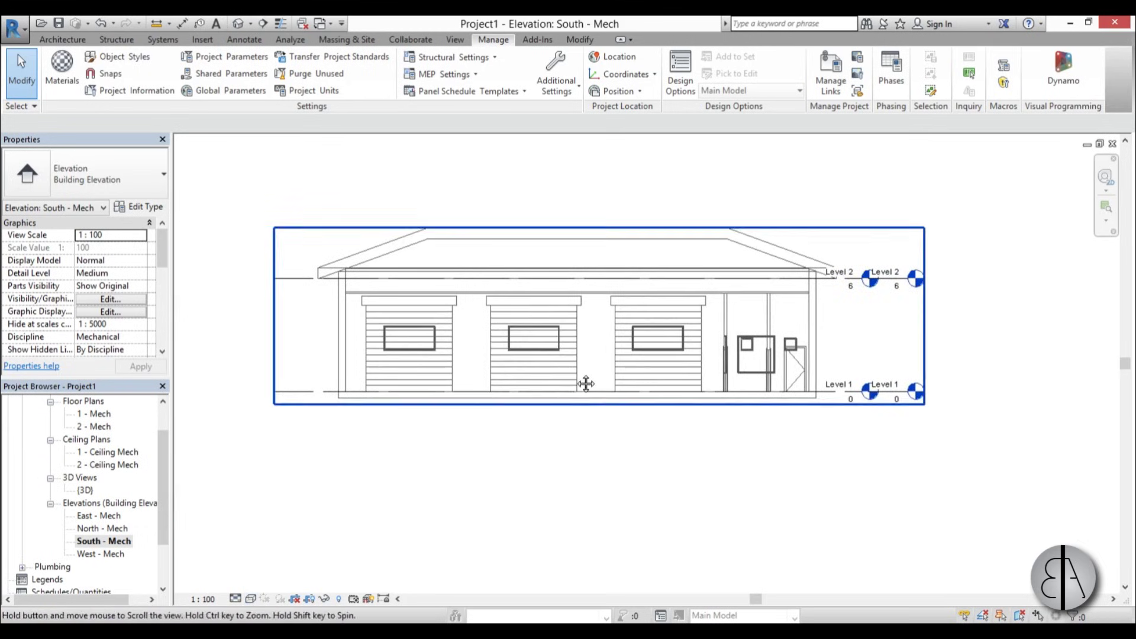
pyautogui.doubleClick(104, 453)
pyautogui.moveTo(611, 357); pyautogui.dragTo(555, 428, button='middle')
pyautogui.scroll(2, 559, 379)
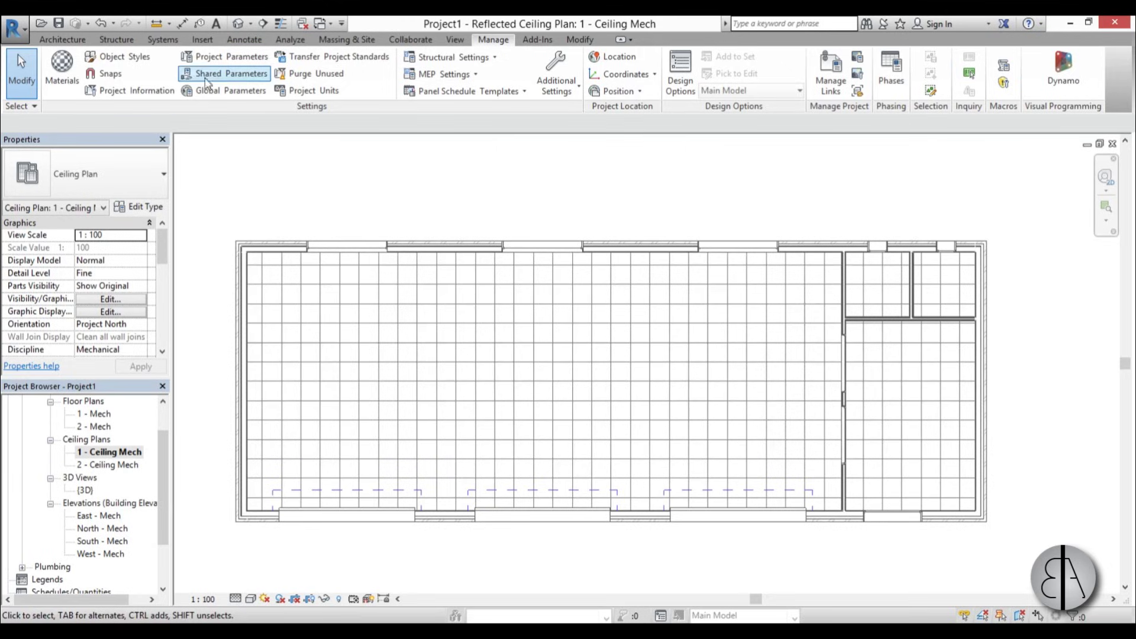
# Start placing mechanical equipment with the type M_VAV Unit - Parallel Fan Powered, Size 2 - 200mm Inlet
pyautogui.click(161, 40)
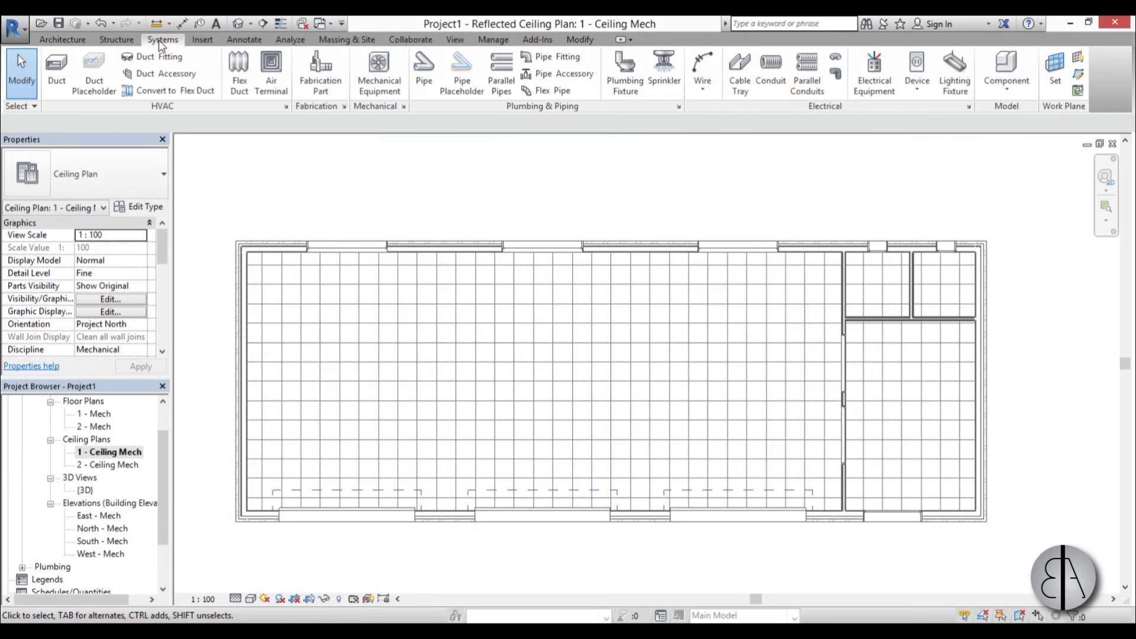
pyautogui.click(386, 86)
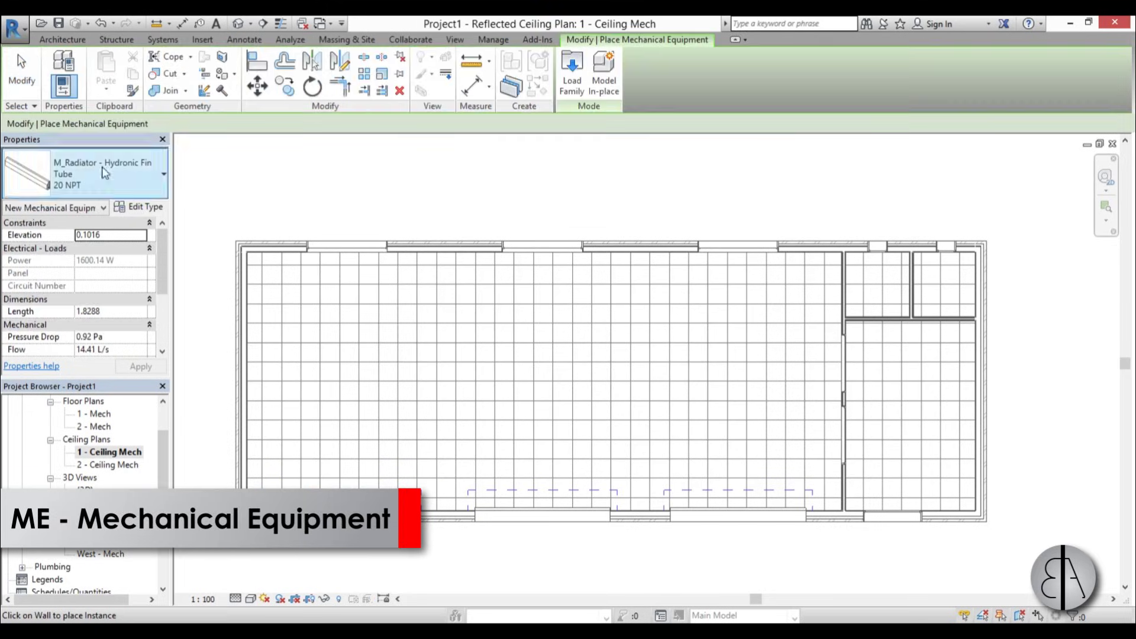
pyautogui.click(102, 170)
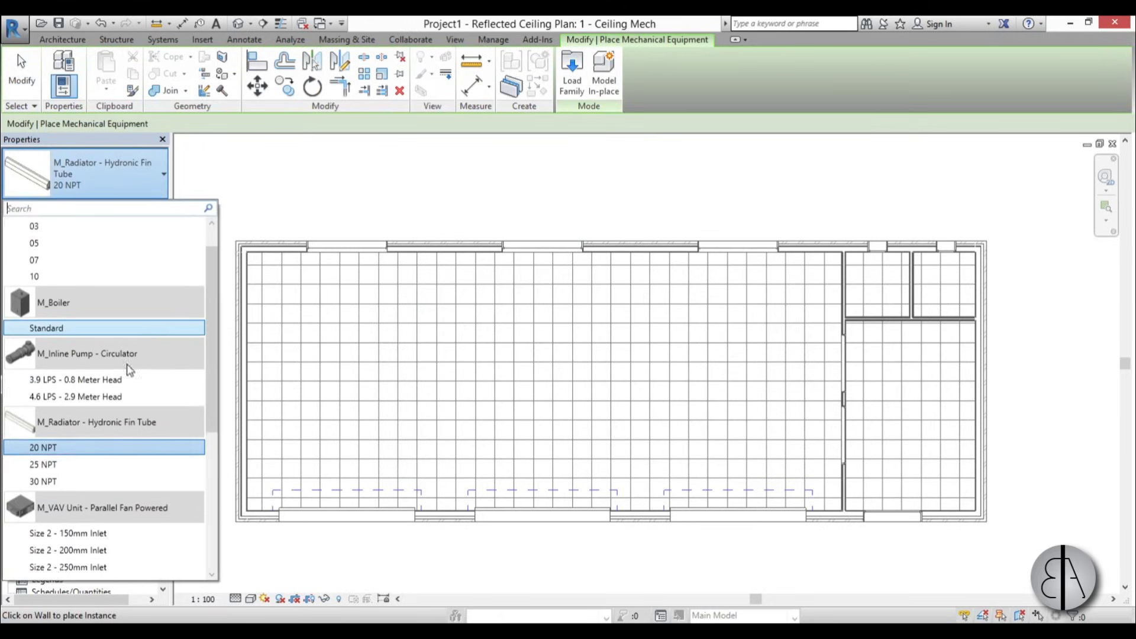
pyautogui.scroll(-6, 127, 364)
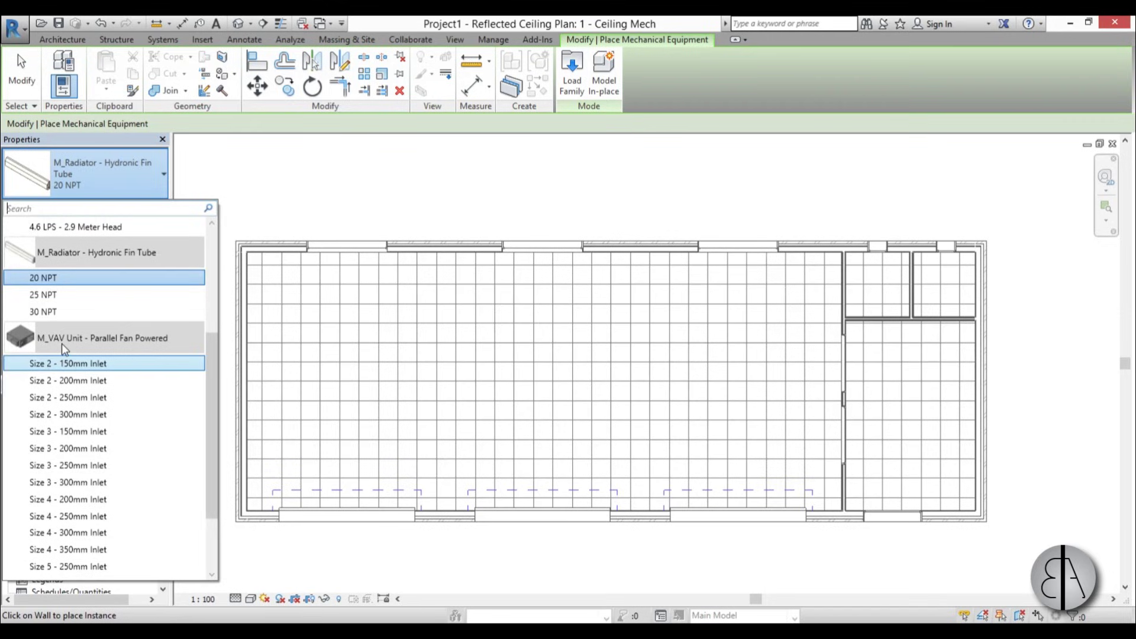
pyautogui.click(79, 381)
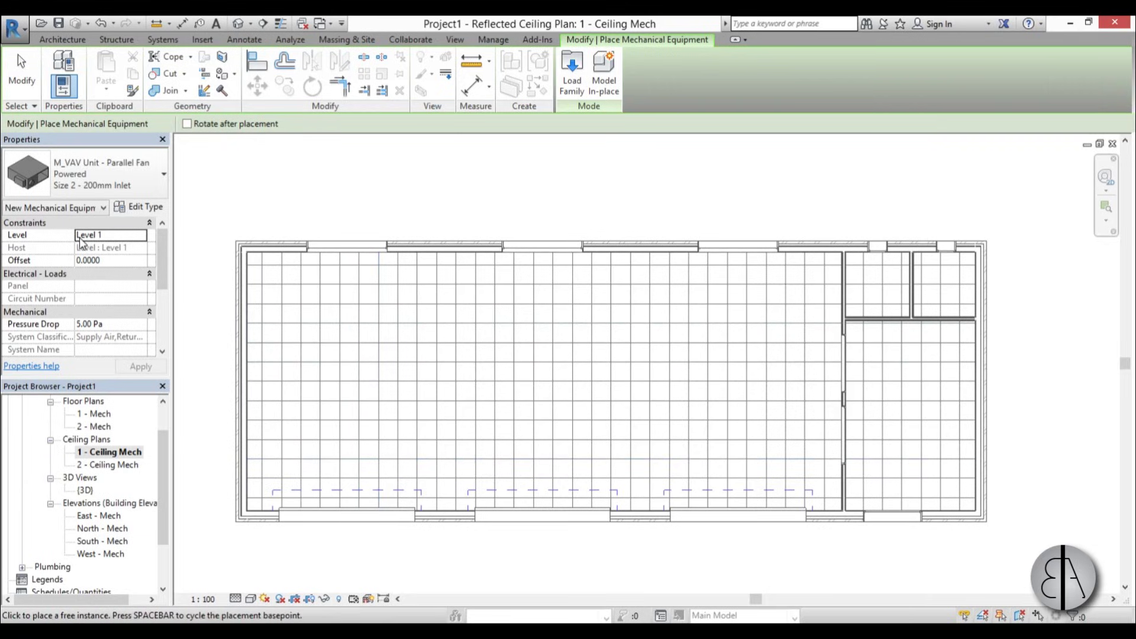
# Set the VAV unit's offset to 5.2 m on Level 1 and place it near the middle of the large room
pyautogui.click(119, 259)
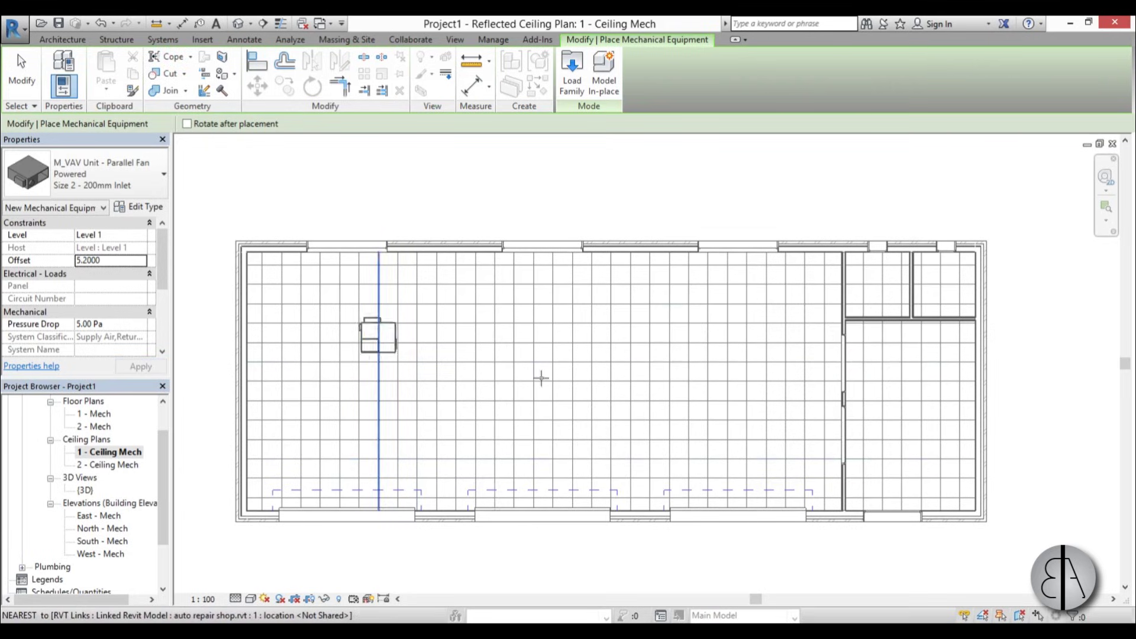
pyautogui.scroll(2, 533, 358)
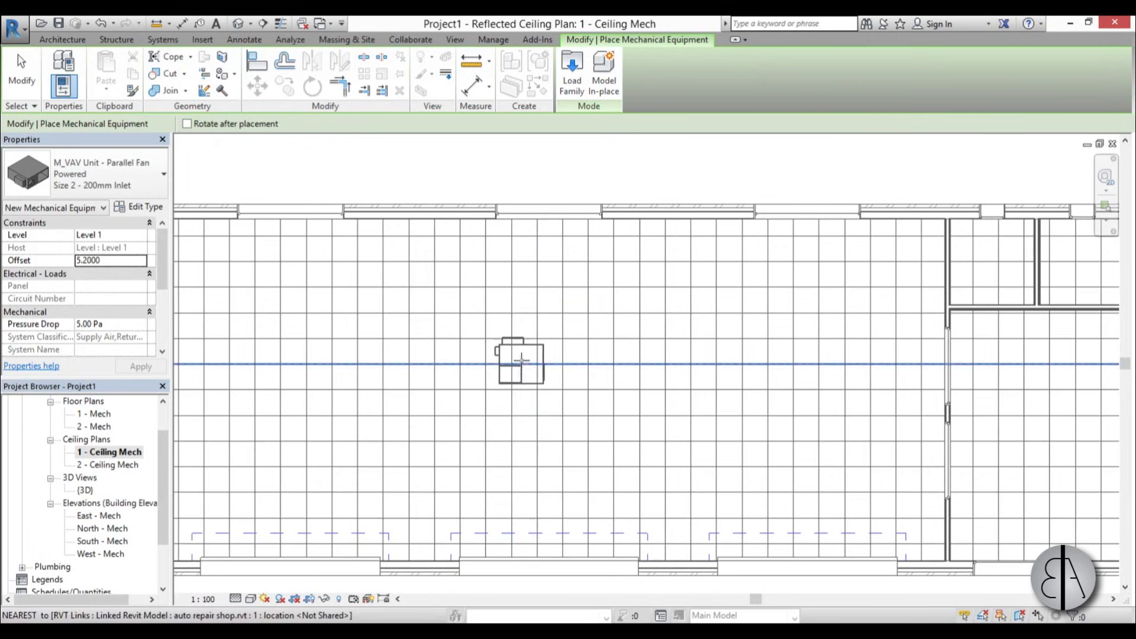
pyautogui.scroll(-1, 480, 358)
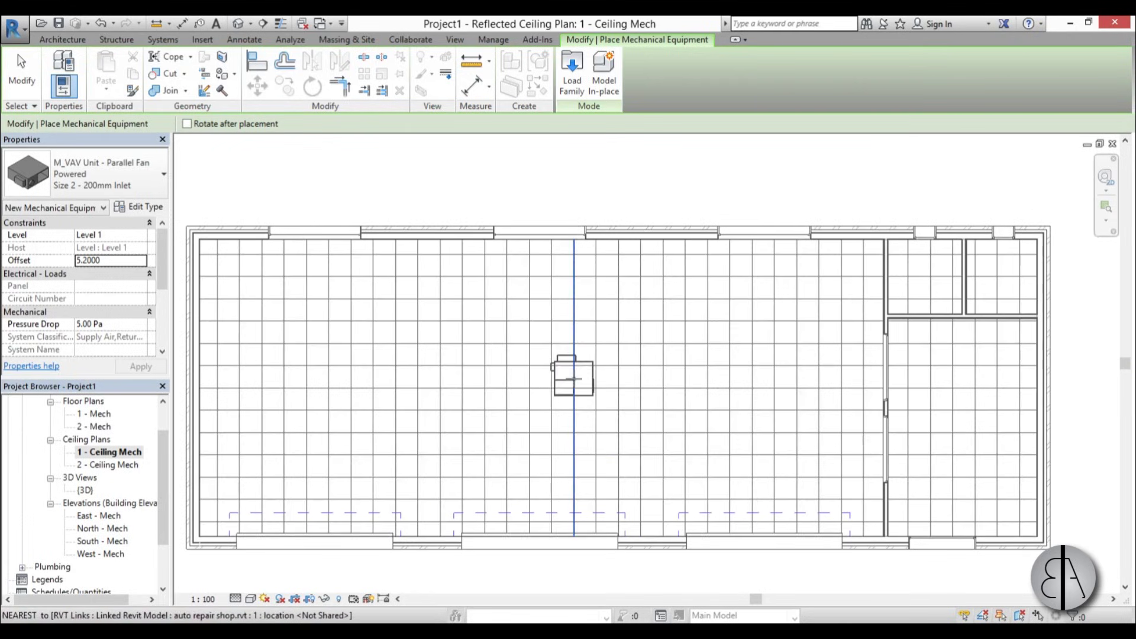
pyautogui.click(652, 375)
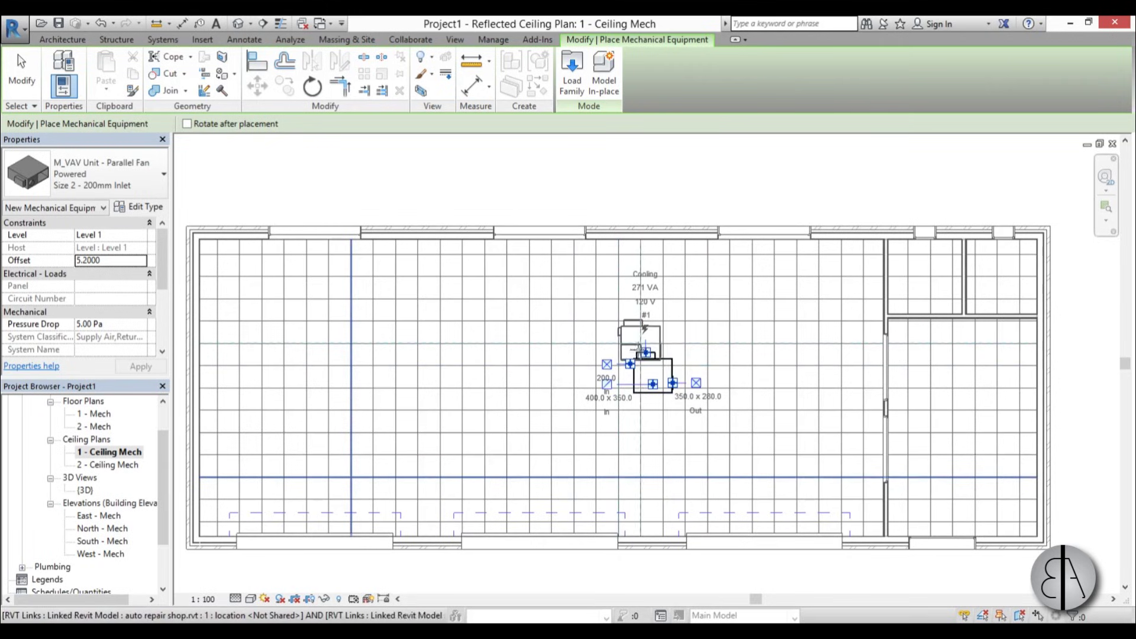
pyautogui.press('Escape')
pyautogui.press('Escape')
# Place an M_Supply Diffuser, 600 x 600 Face 300 x 300 Connection, at a 4.8 m offset near the large room's upper-left corner
pyautogui.moveTo(649, 396); pyautogui.dragTo(649, 356, button='middle')
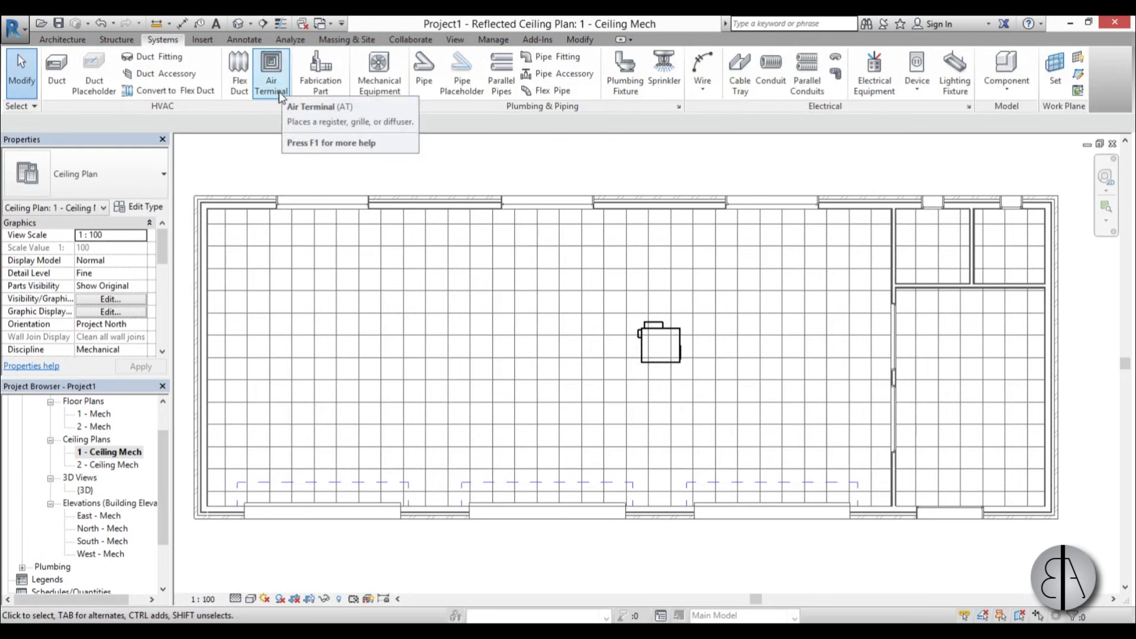
pyautogui.press('a')
pyautogui.press('t')
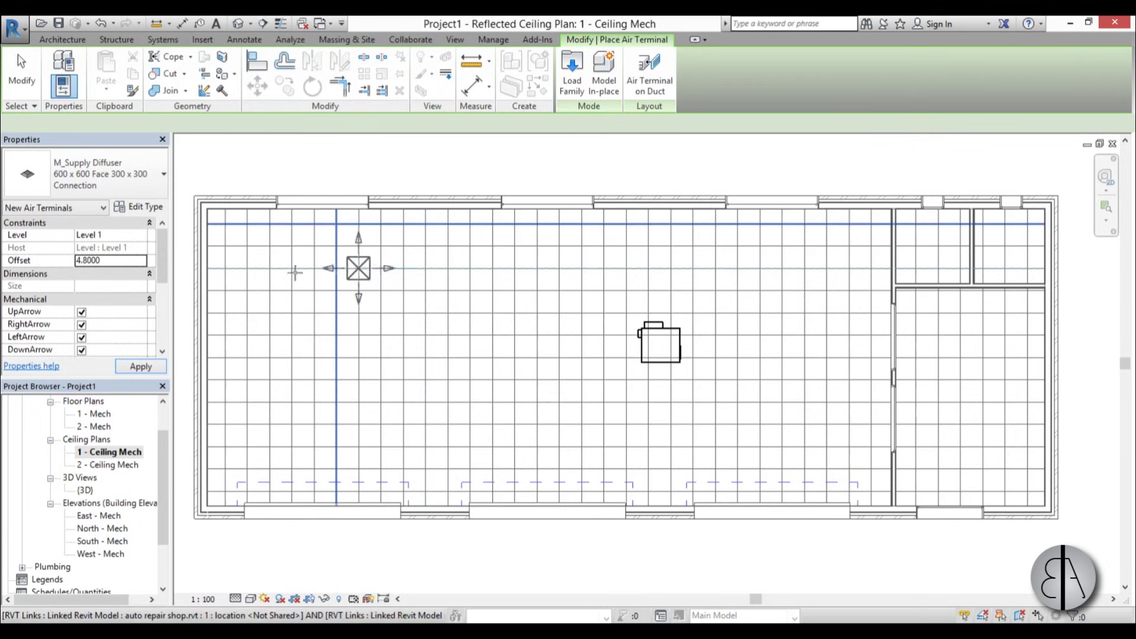
pyautogui.moveTo(314, 268); pyautogui.dragTo(392, 273, button='middle')
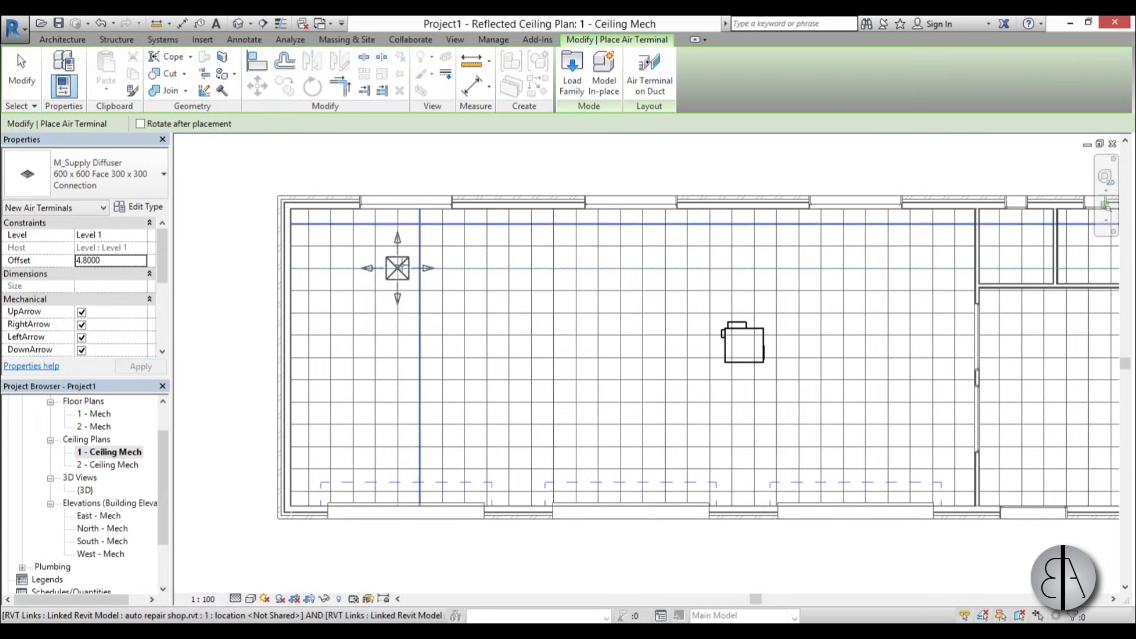
pyautogui.click(405, 268)
pyautogui.press('Escape')
pyautogui.press('Escape')
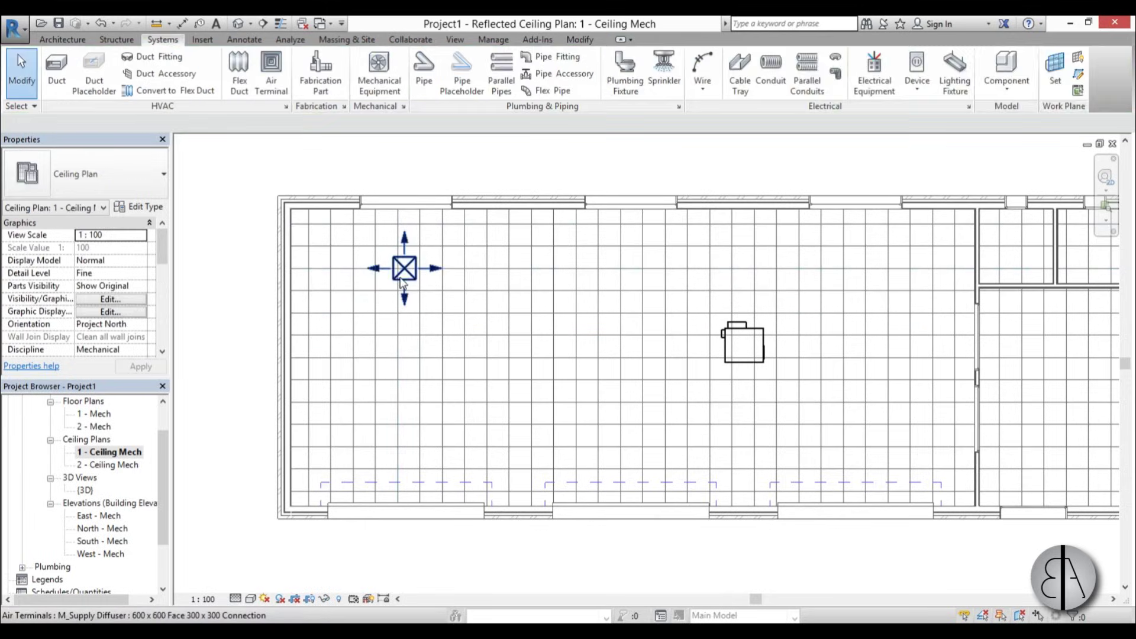
# Turn off the up, right, left and down flow arrows of the placed supply diffuser
pyautogui.click(405, 268)
pyautogui.scroll(5, 408, 242)
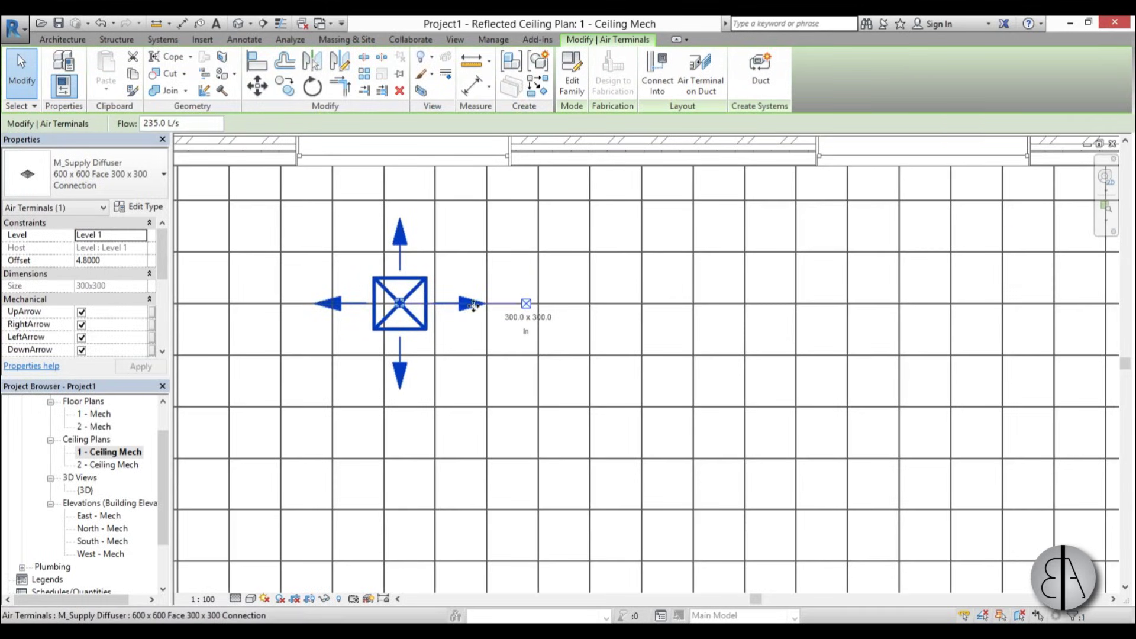
pyautogui.click(81, 312)
pyautogui.click(82, 324)
pyautogui.click(82, 349)
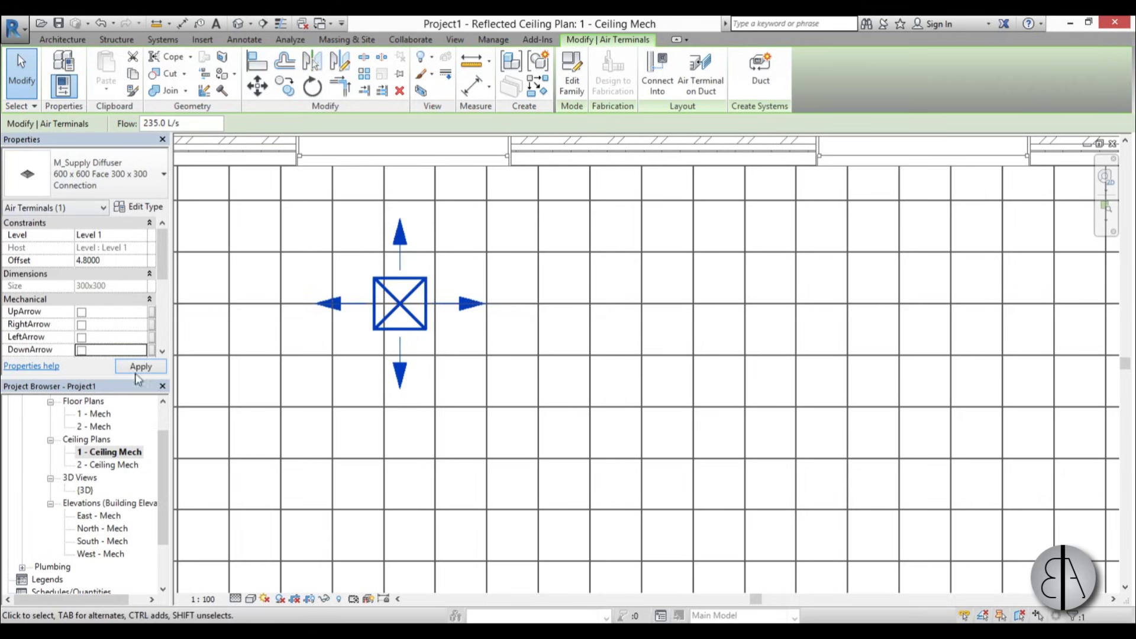
# Copy the diffuser twice horizontally along the large room's upper side, spacing the first copy 6.1 m from the original
pyautogui.scroll(-3, 382, 349)
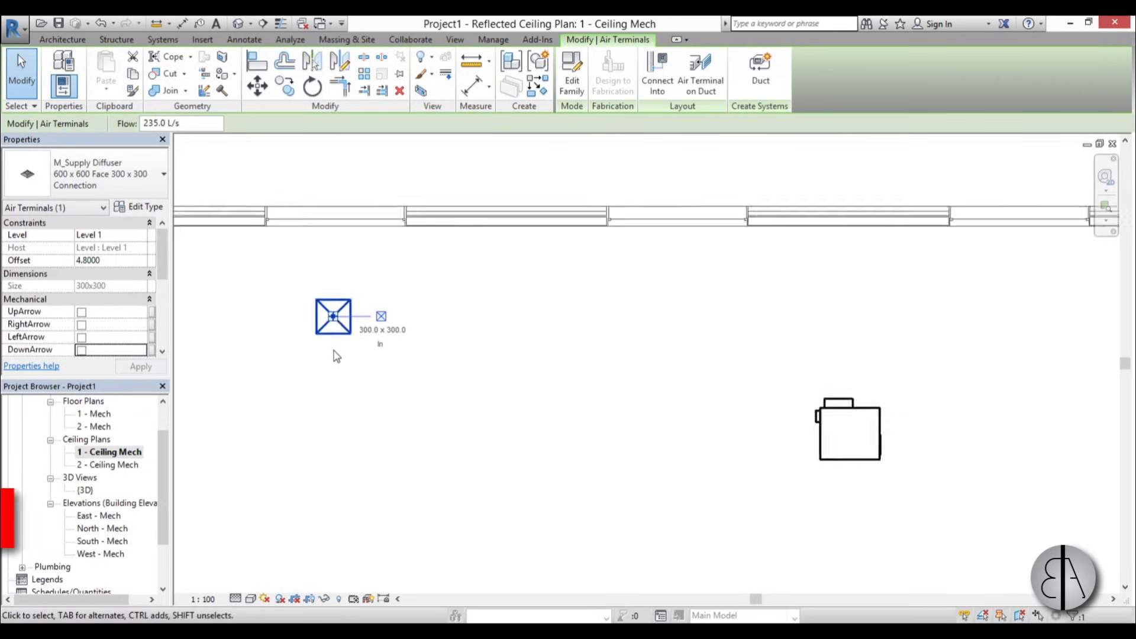
pyautogui.scroll(1, 355, 362)
pyautogui.press('c')
pyautogui.press('o')
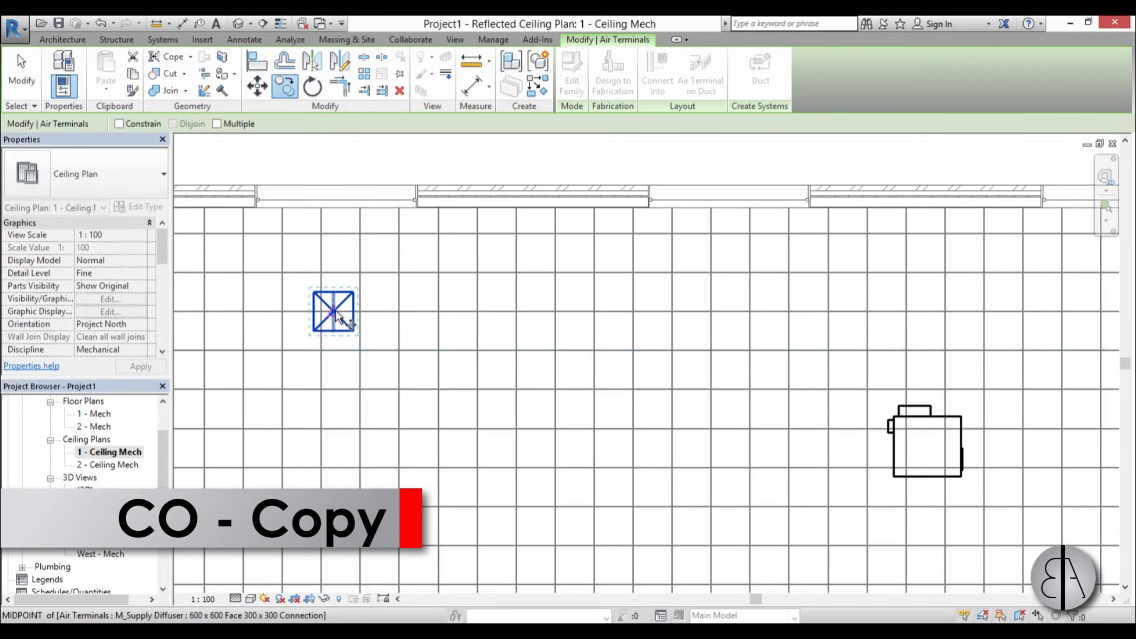
pyautogui.click(216, 124)
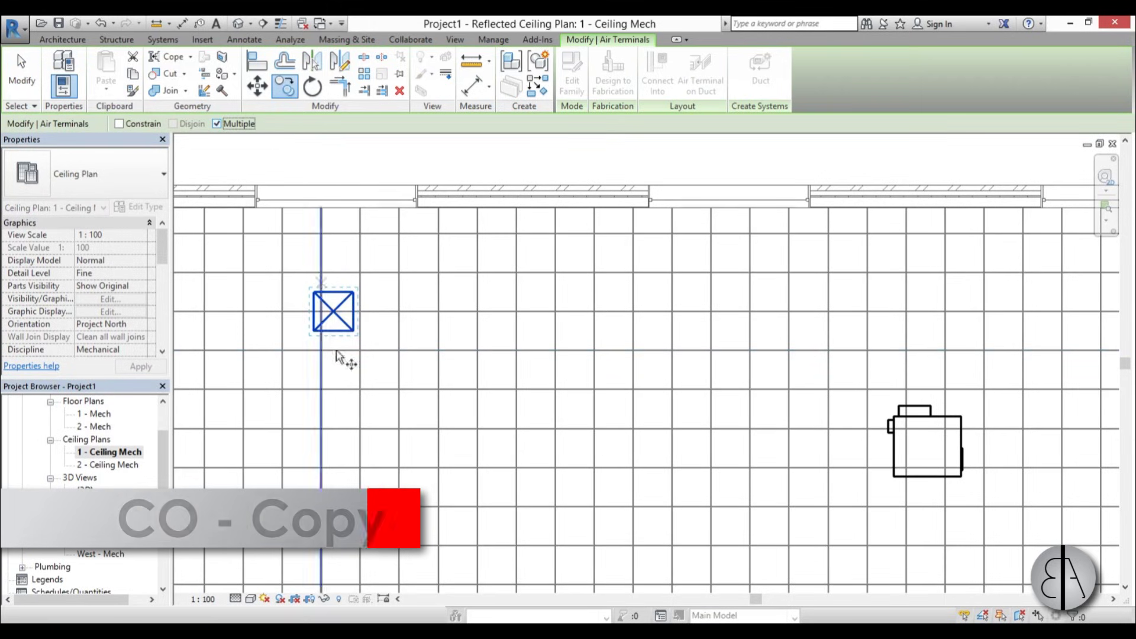
pyautogui.click(334, 312)
pyautogui.scroll(-2, 335, 312)
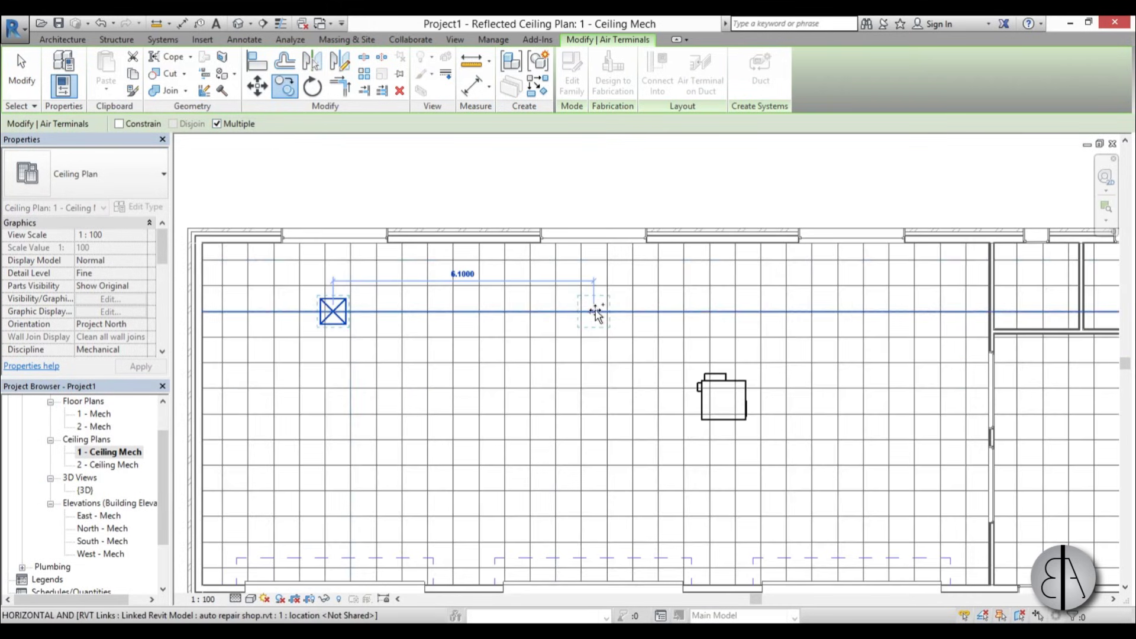
pyautogui.click(594, 311)
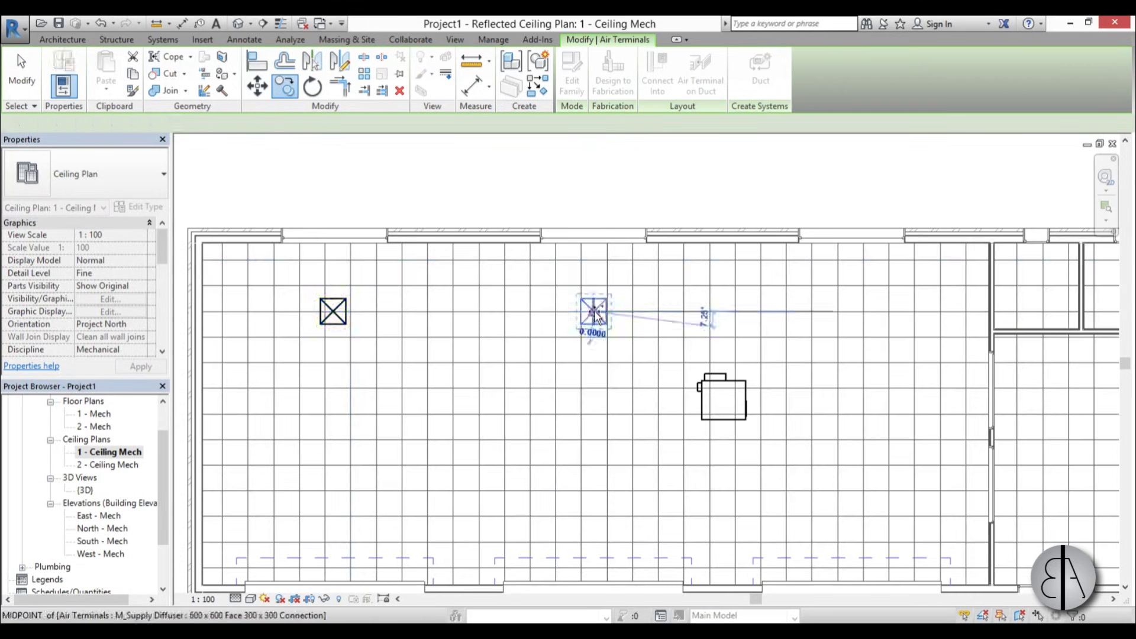
pyautogui.click(855, 311)
# Copy another diffuser into the upper right of the smaller room on the building's right side and finish copying
pyautogui.moveTo(811, 345); pyautogui.dragTo(321, 350, button='middle')
pyautogui.scroll(1, 627, 388)
pyautogui.scroll(-1, 629, 391)
pyautogui.click(642, 366)
pyautogui.scroll(-2, 659, 366)
pyautogui.press('Escape')
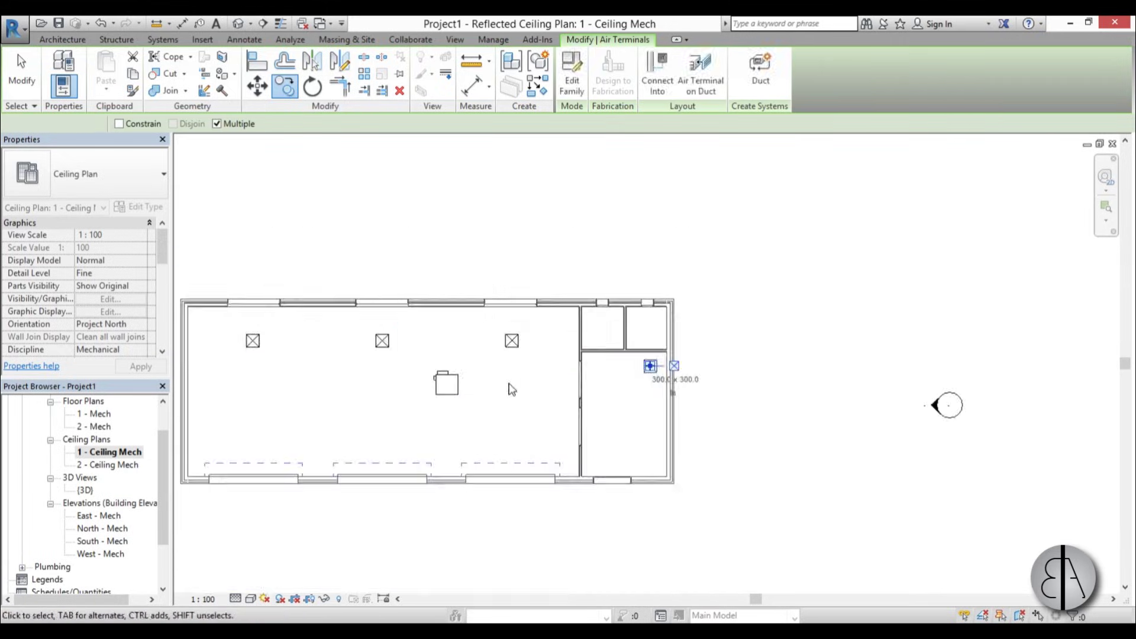
pyautogui.press('Escape')
# Examine the connectors of the VAV unit and of the leftmost supply diffuser
pyautogui.scroll(2, 486, 387)
pyautogui.click(448, 390)
pyautogui.scroll(-2, 592, 385)
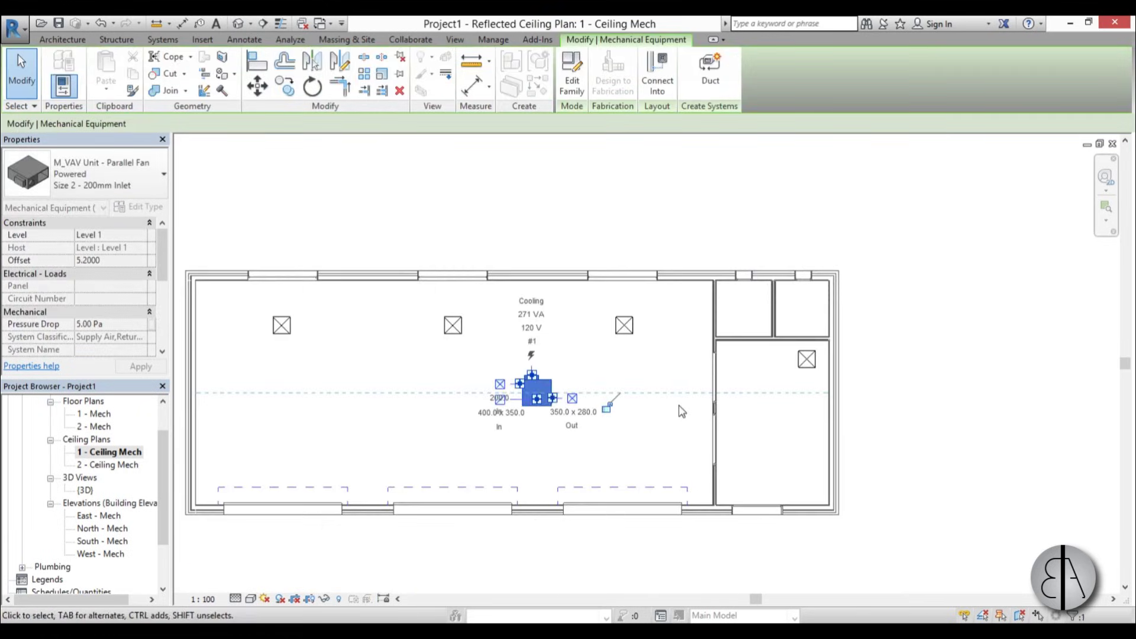
pyautogui.click(680, 408)
pyautogui.scroll(3, 521, 363)
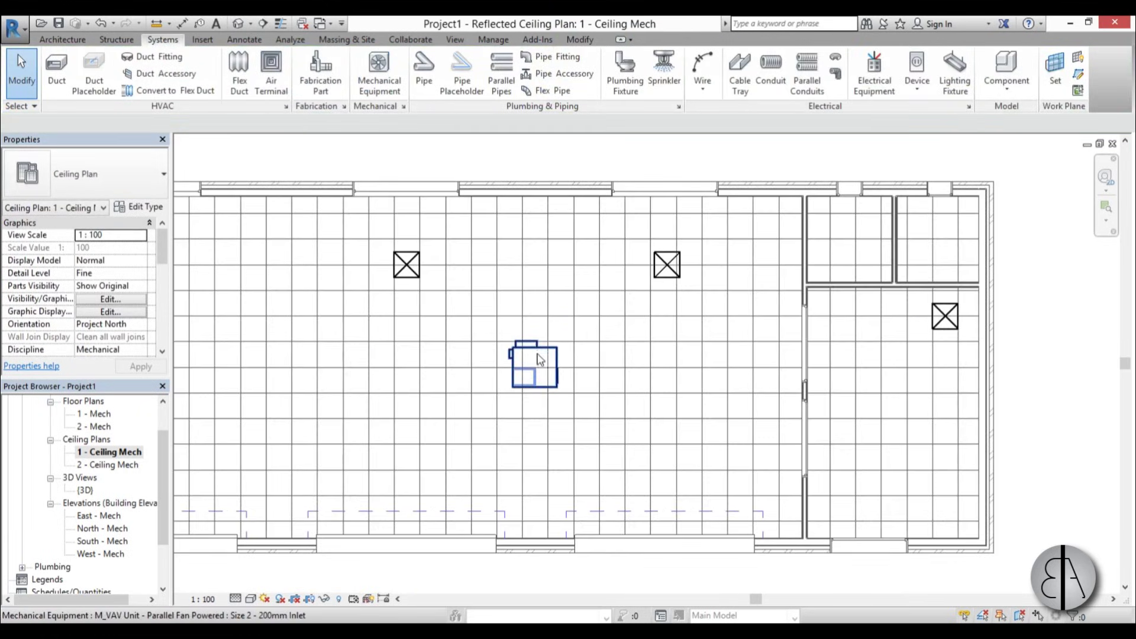
pyautogui.click(540, 358)
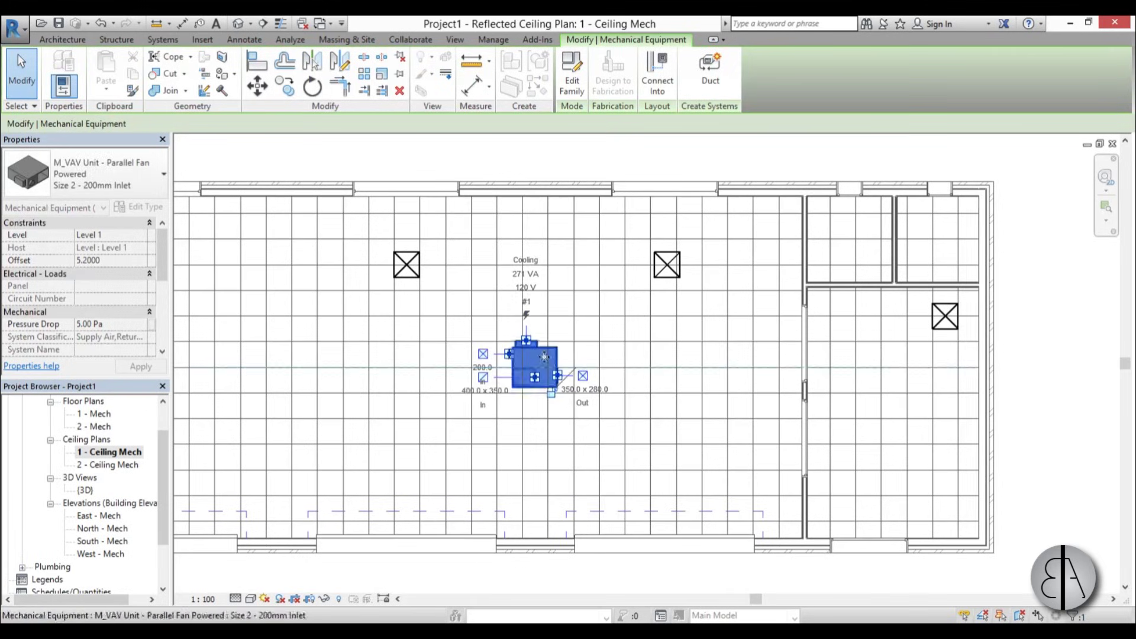
pyautogui.scroll(-3, 564, 367)
pyautogui.click(600, 500)
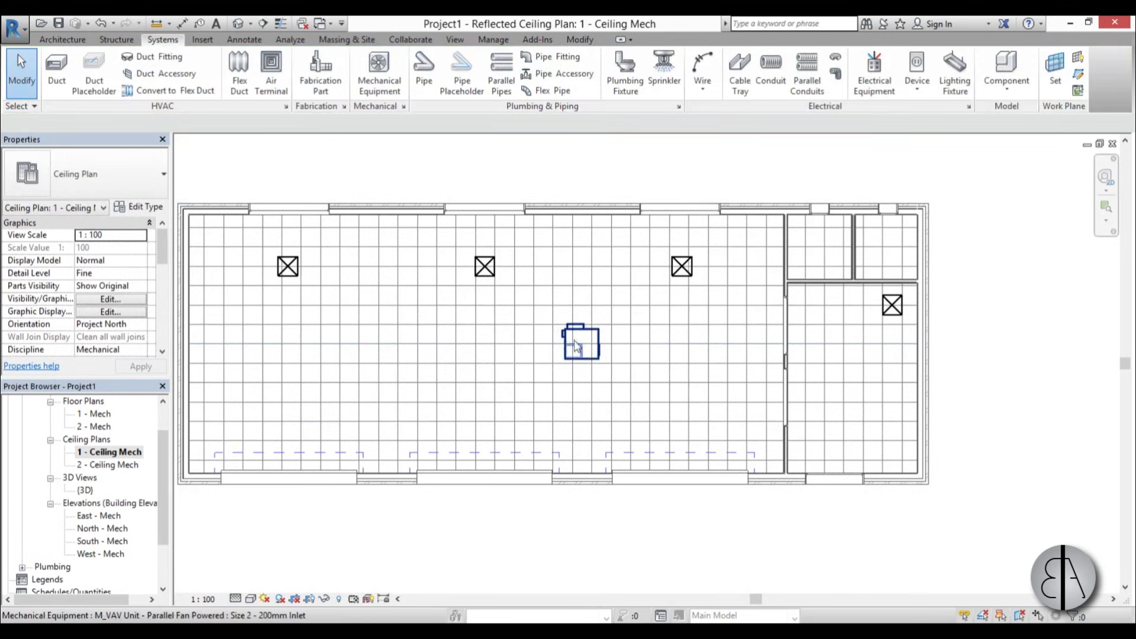
pyautogui.click(288, 267)
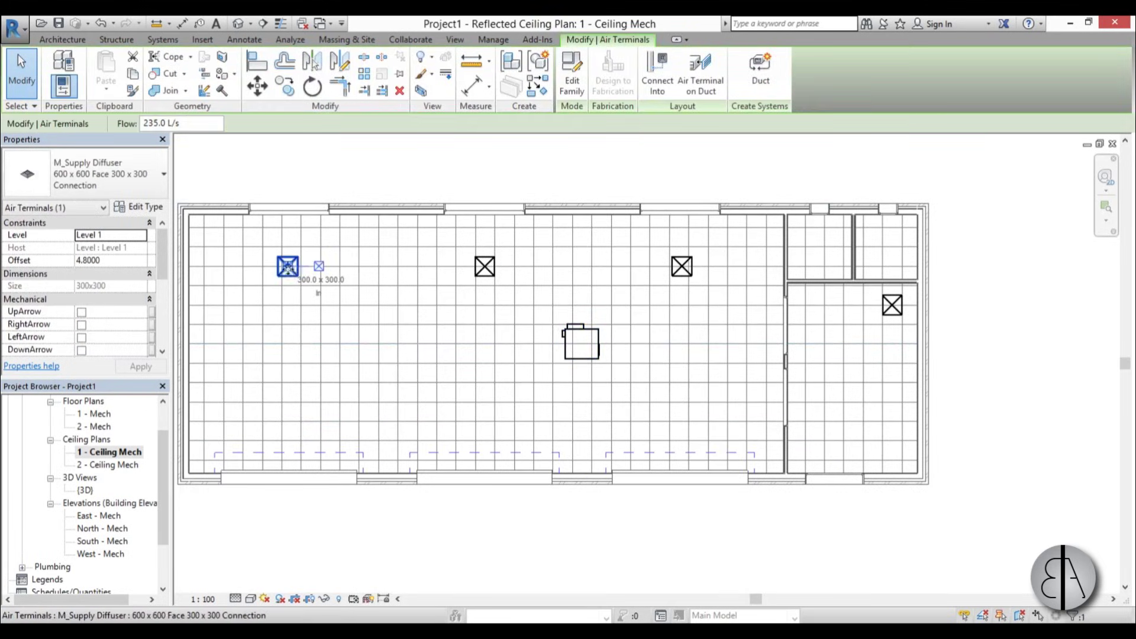
pyautogui.click(348, 178)
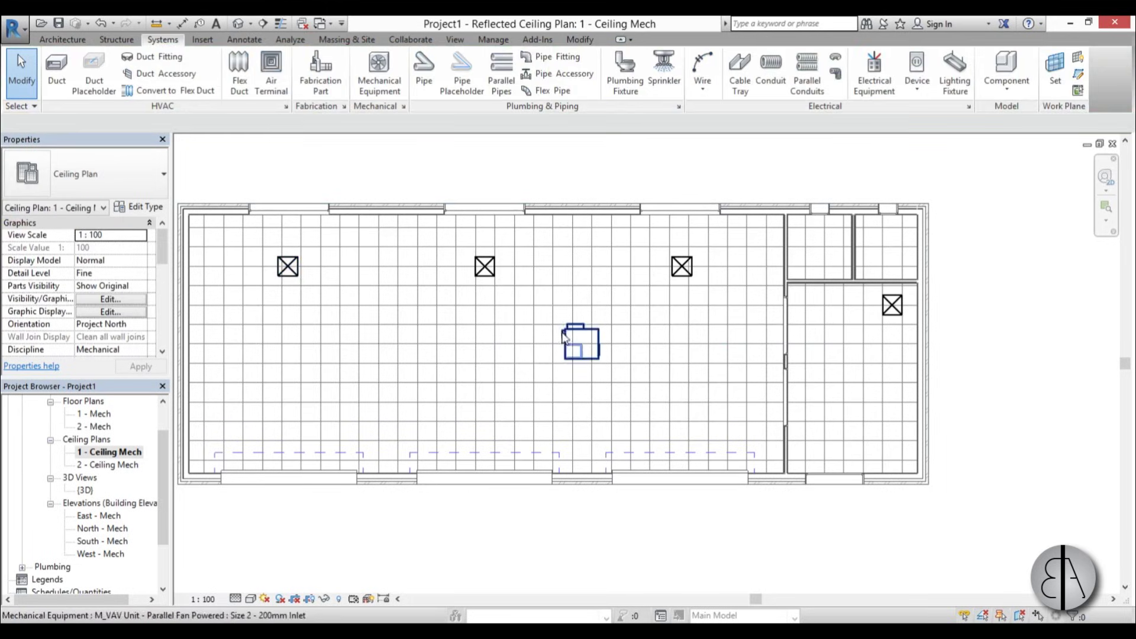
# Select the VAV unit and examine the size, shape and flow direction of its duct connectors up close
pyautogui.scroll(4, 548, 338)
pyautogui.click(572, 362)
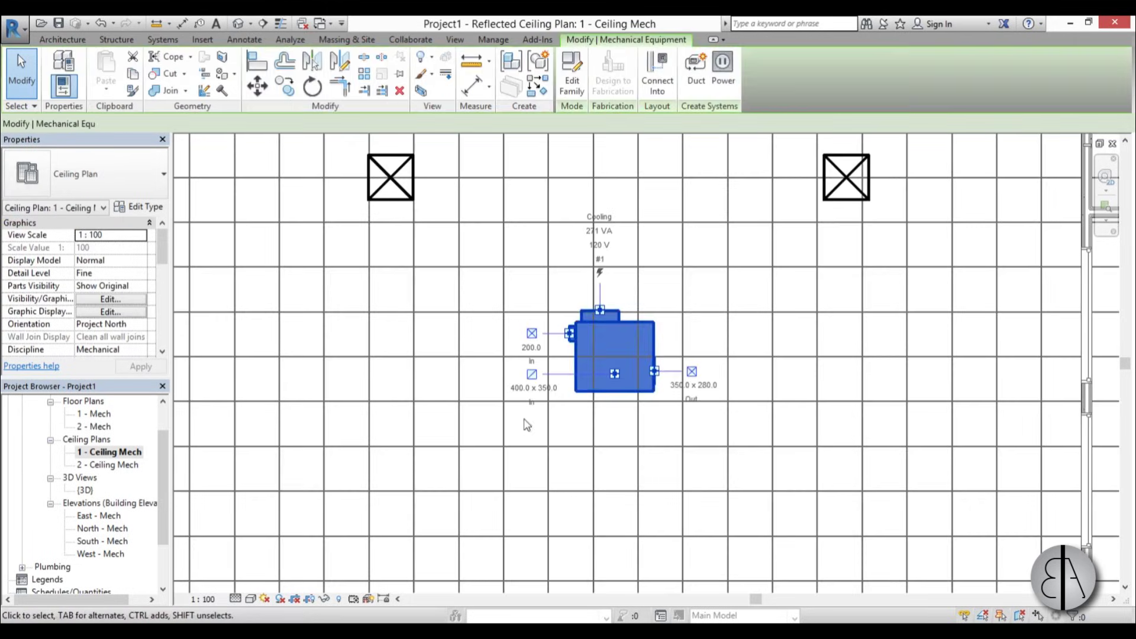
pyautogui.scroll(2, 572, 439)
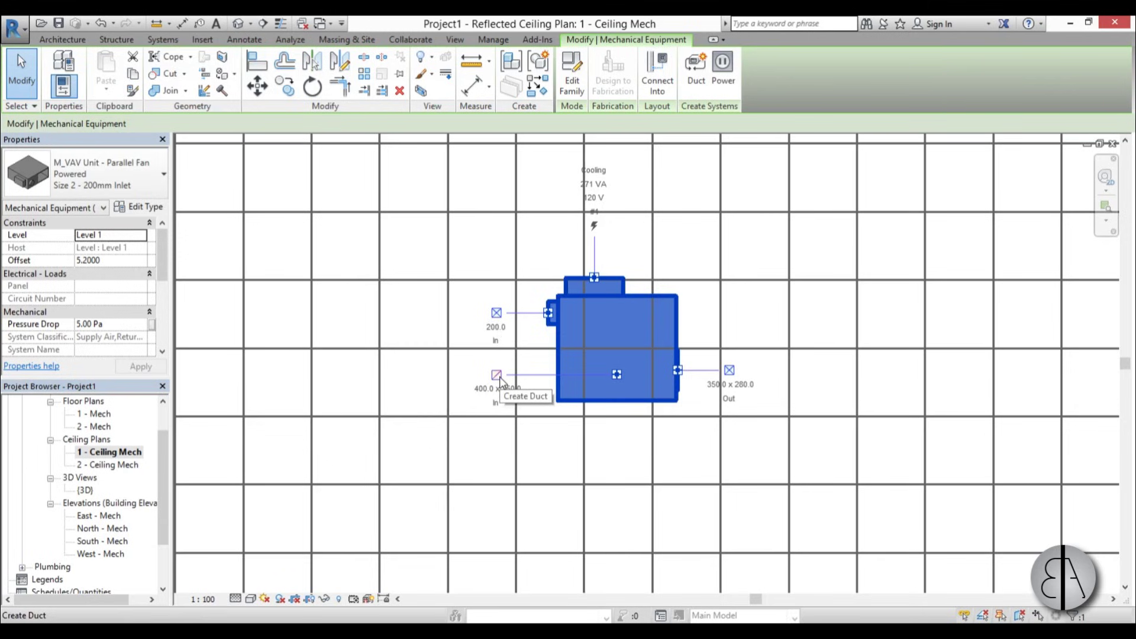
pyautogui.scroll(-4, 500, 323)
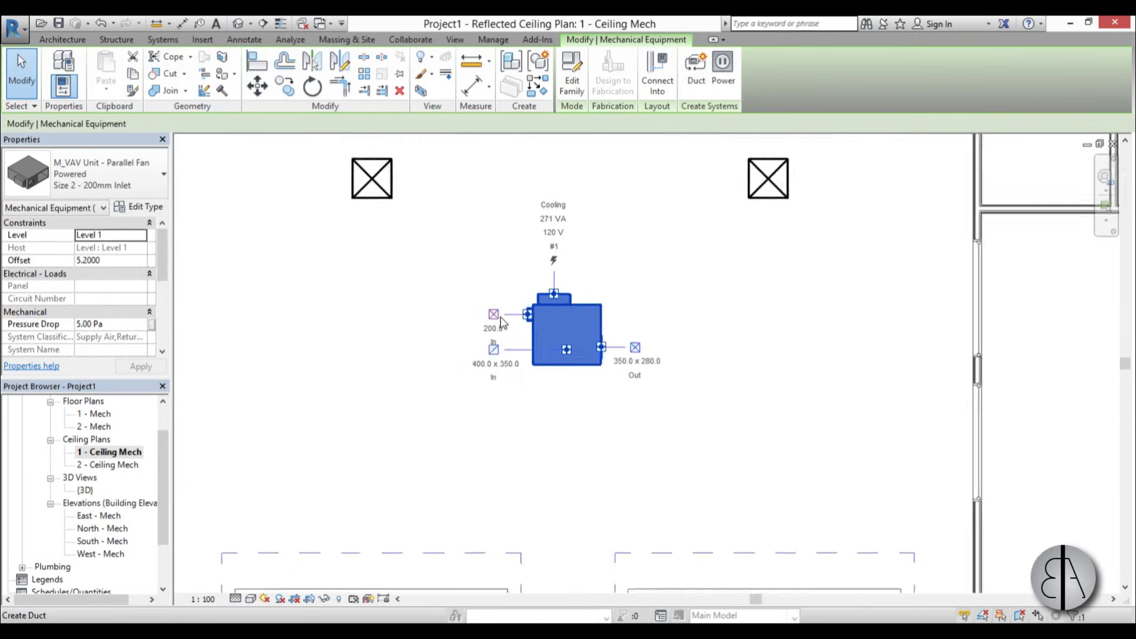
pyautogui.scroll(5, 500, 225)
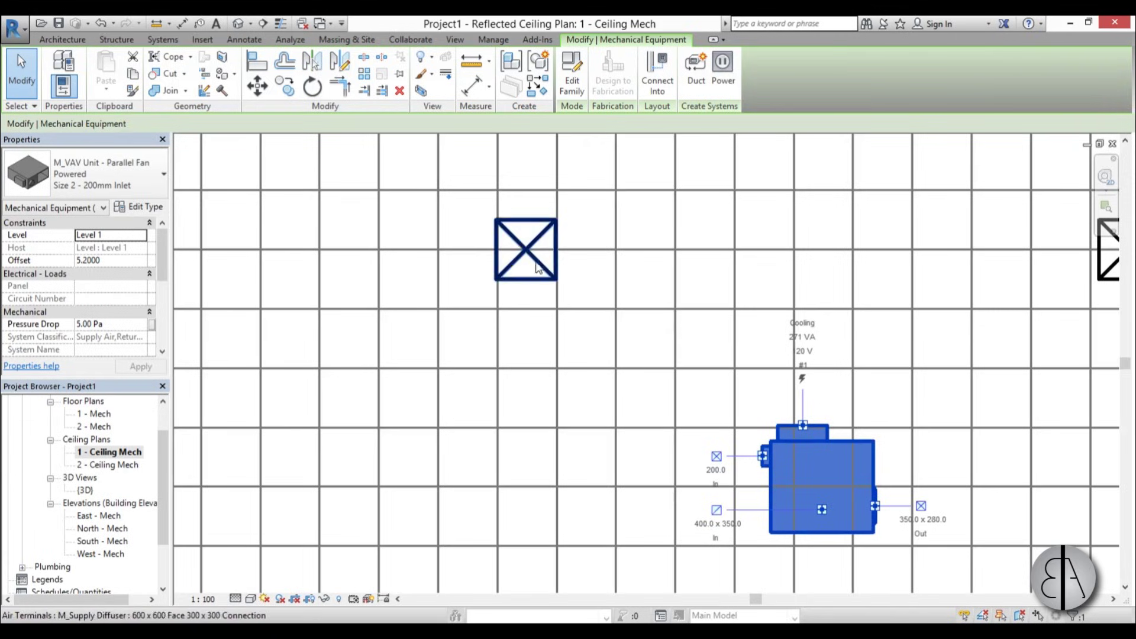
pyautogui.scroll(3, 725, 514)
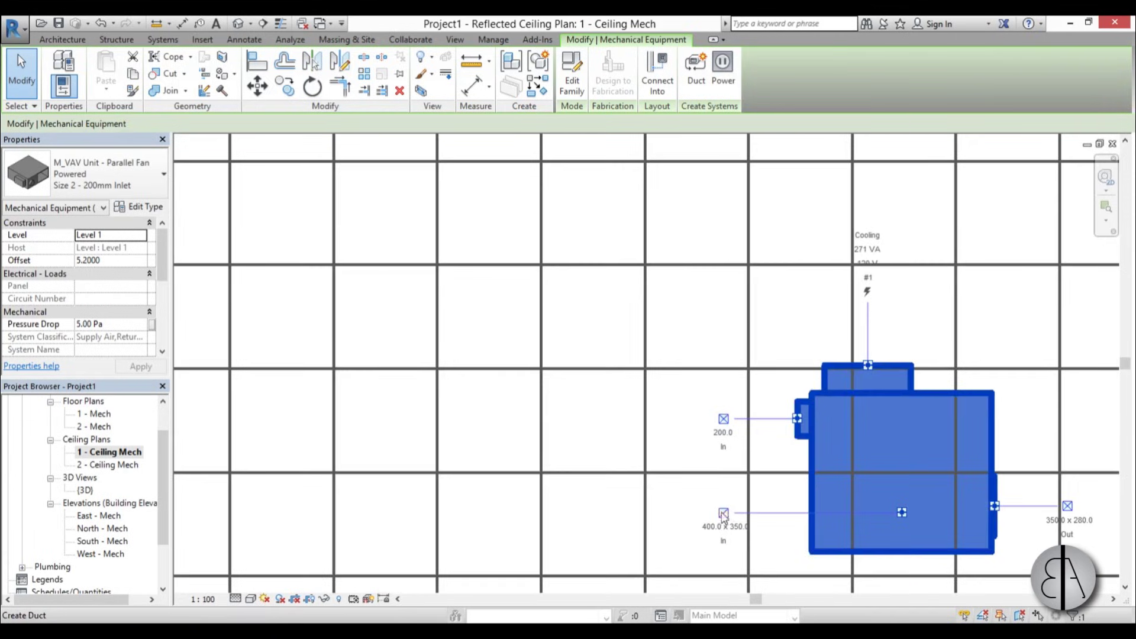
pyautogui.scroll(-3, 695, 531)
pyautogui.scroll(3, 664, 350)
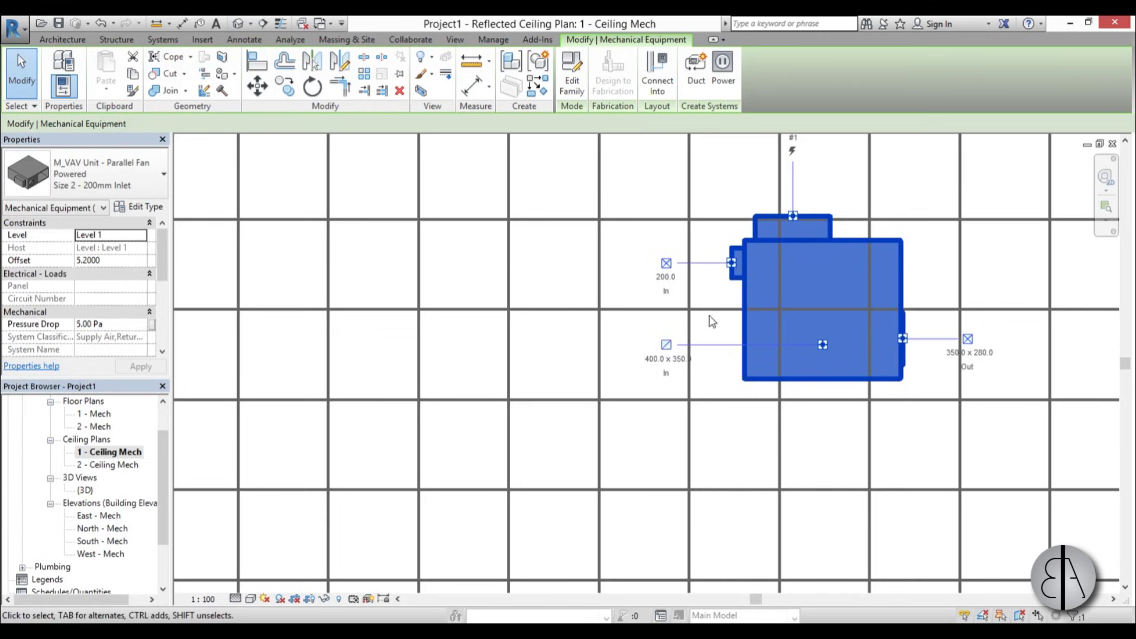
# Draw a 300 x 200 rectangular duct, Mitered Elbows / Taps, from the VAV unit's round 200 inlet leftward, up, and right into the smaller room
pyautogui.scroll(-3, 710, 320)
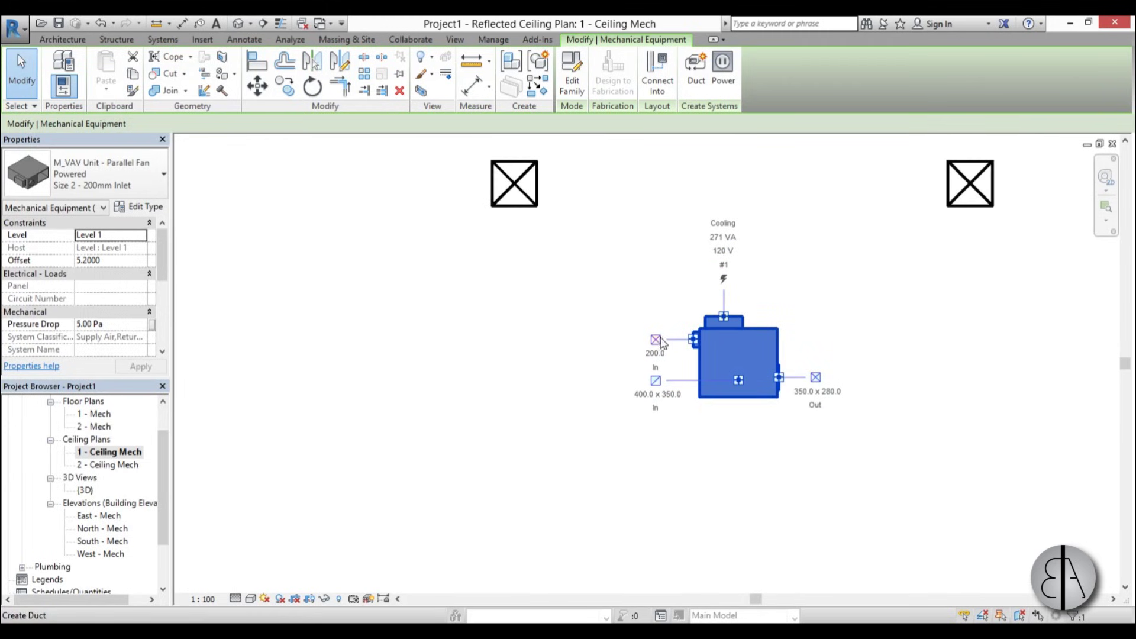
pyautogui.click(657, 340)
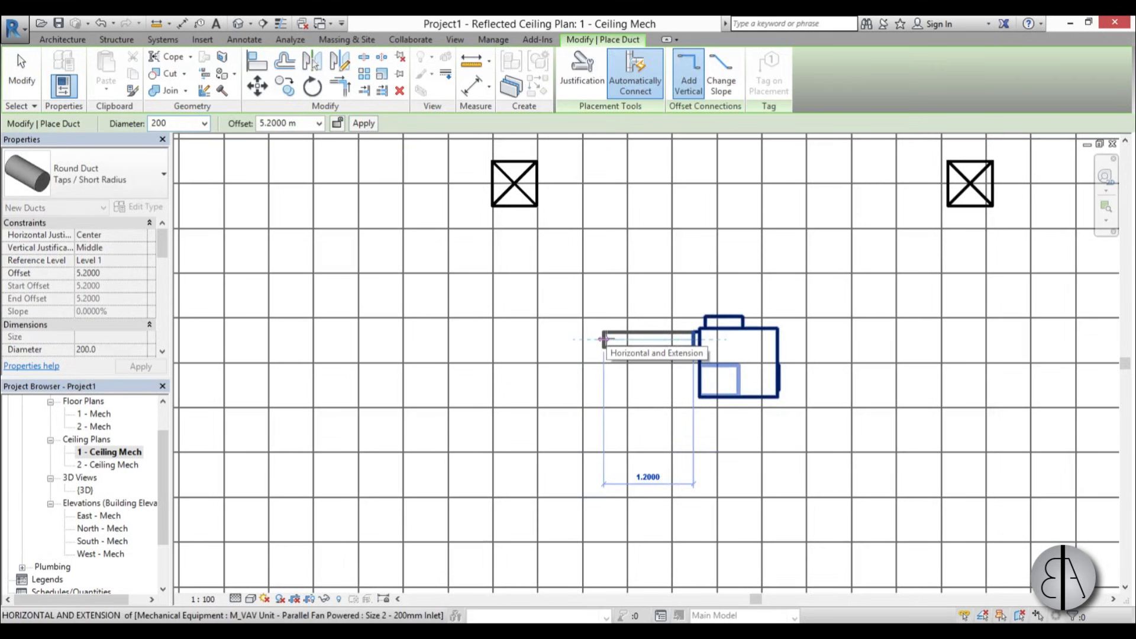
pyautogui.click(86, 188)
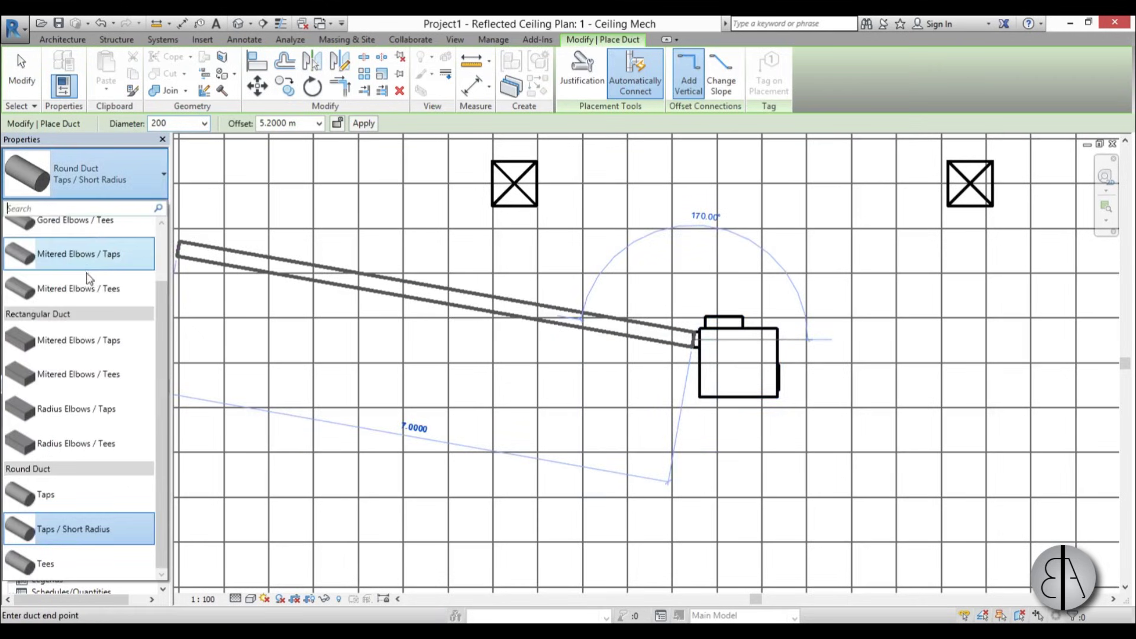
pyautogui.click(72, 340)
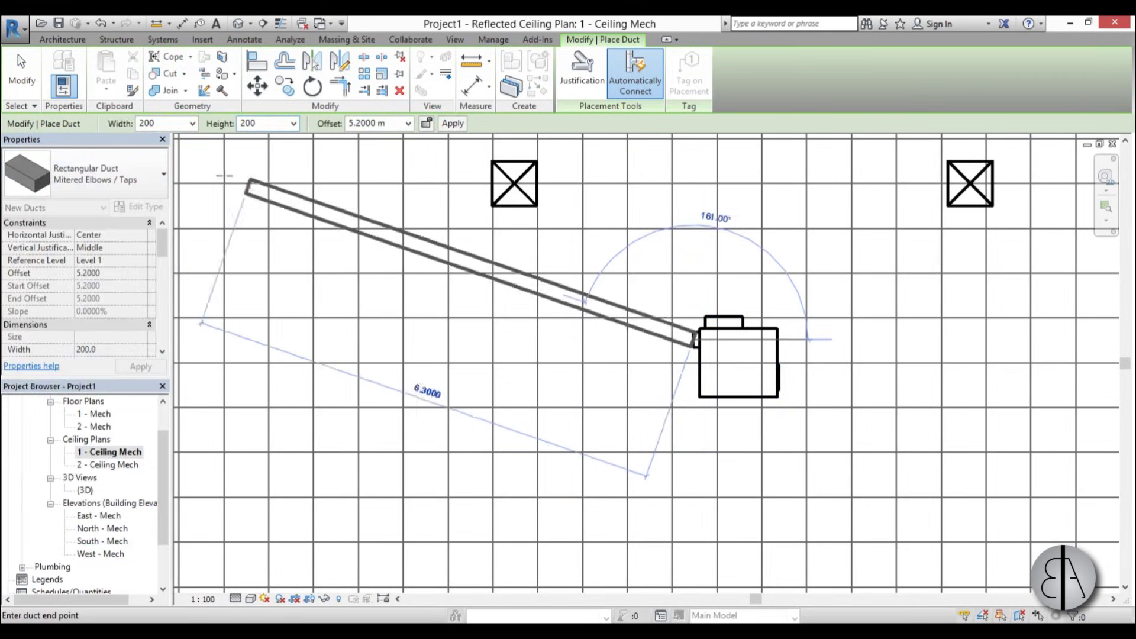
pyautogui.click(193, 123)
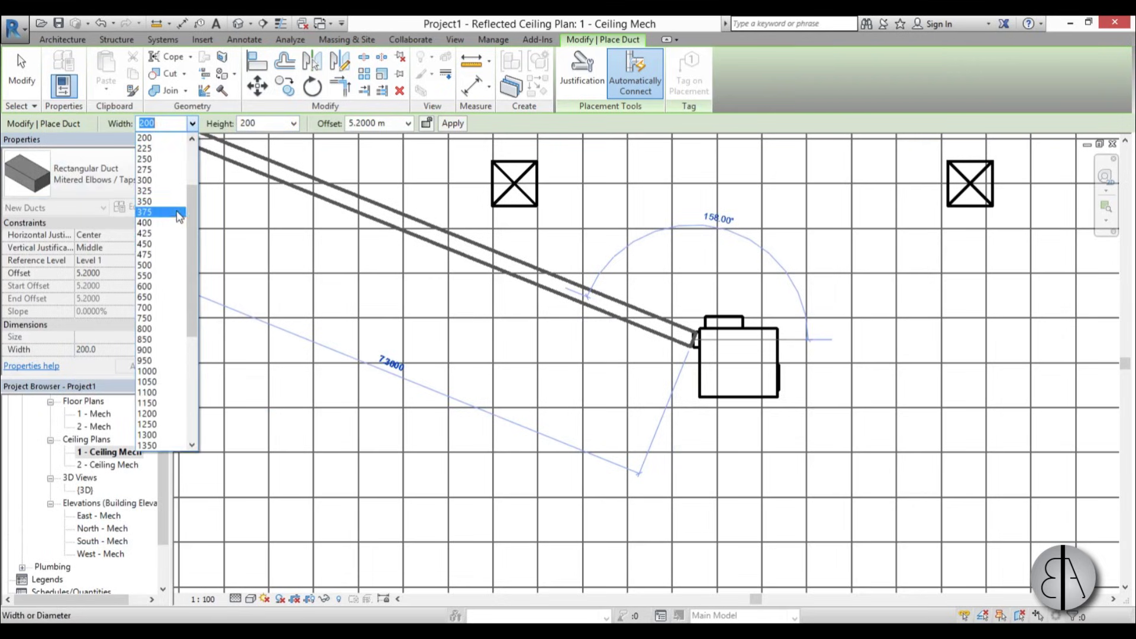
pyautogui.click(163, 180)
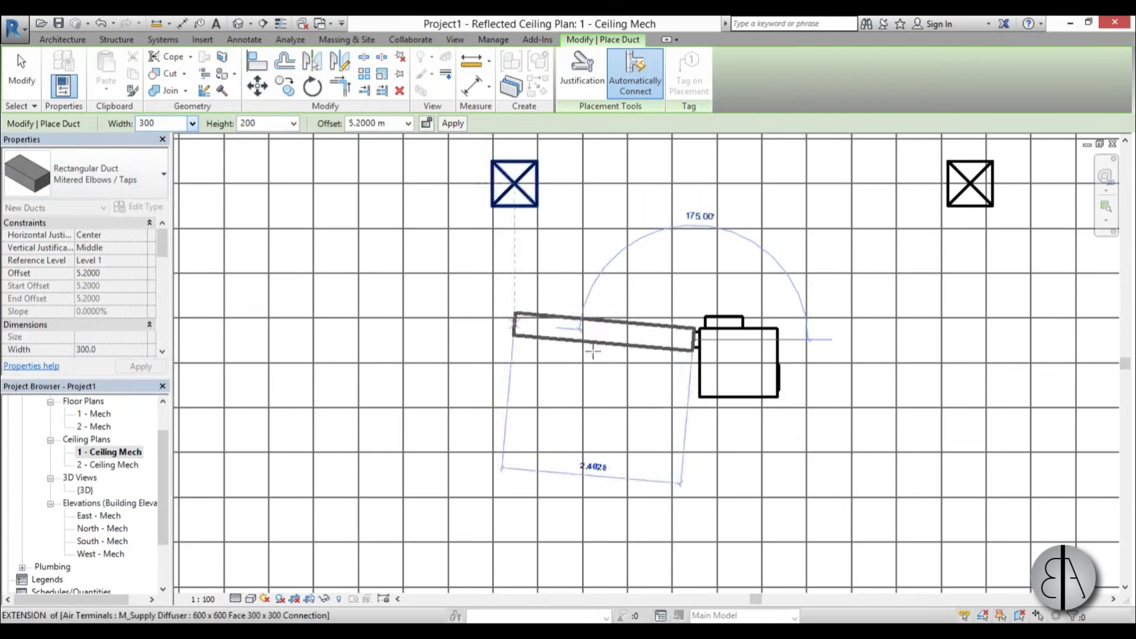
pyautogui.click(637, 299)
pyautogui.click(634, 277)
pyautogui.scroll(-3, 639, 277)
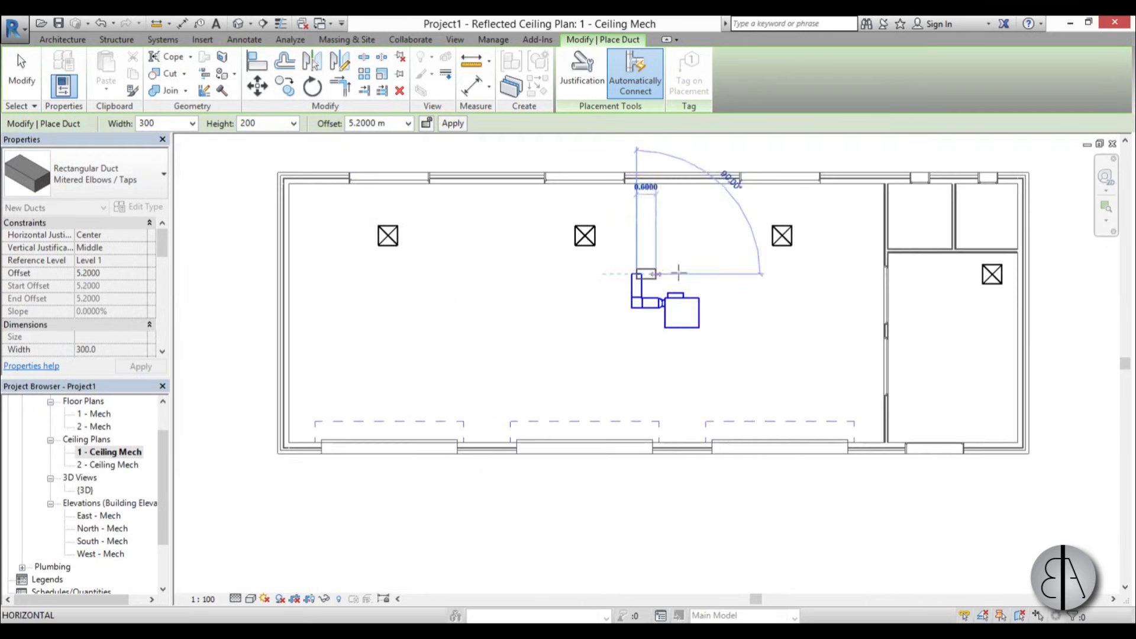
pyautogui.click(945, 275)
pyautogui.press('Escape')
pyautogui.press('Escape')
# Extend the long horizontal duct leftward past the VAV connection until its end aligns with the leftmost supply diffuser
pyautogui.click(649, 275)
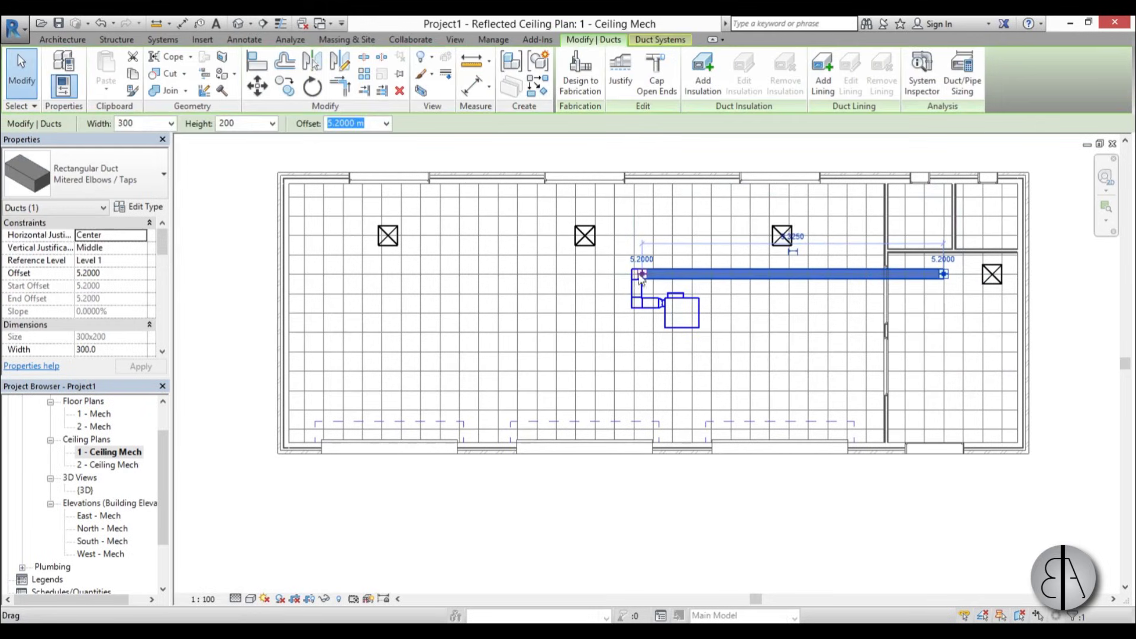
pyautogui.moveTo(646, 278); pyautogui.dragTo(387, 285)
pyautogui.press('Escape')
pyautogui.scroll(3, 391, 227)
pyautogui.scroll(-2, 388, 241)
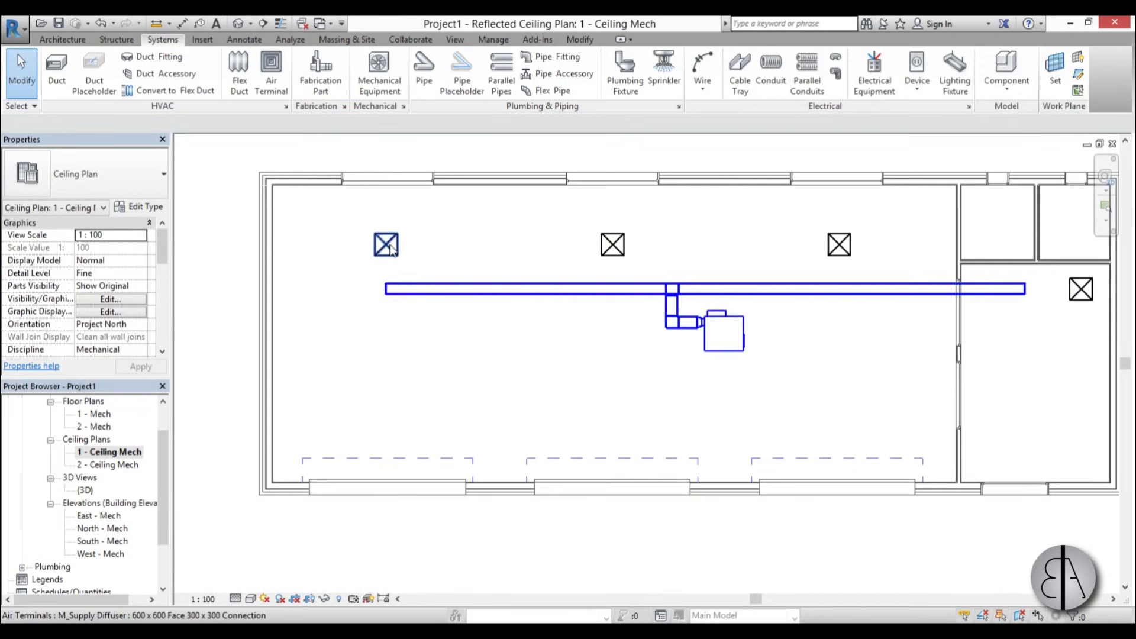
# Move the large room's three supply diffusers upward together by about one ceiling grid square, away from the main duct
pyautogui.click(388, 242)
pyautogui.keyDown('ctrl'); pyautogui.click(613, 244); pyautogui.keyUp('ctrl')
pyautogui.keyDown('ctrl'); pyautogui.click(839, 244); pyautogui.keyUp('ctrl')
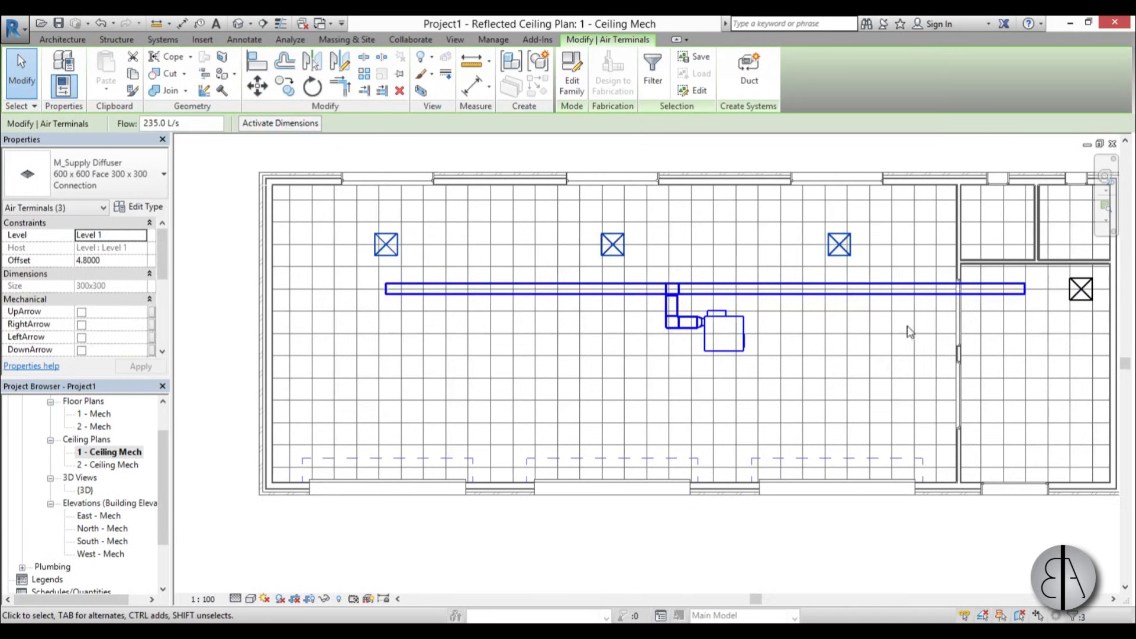
pyautogui.press('Up')
pyautogui.press('Up')
pyautogui.press('Up')
pyautogui.press('Up')
pyautogui.press('Up')
pyautogui.press('Up')
pyautogui.press('Up')
pyautogui.press('Up')
pyautogui.press('Up')
pyautogui.press('Up')
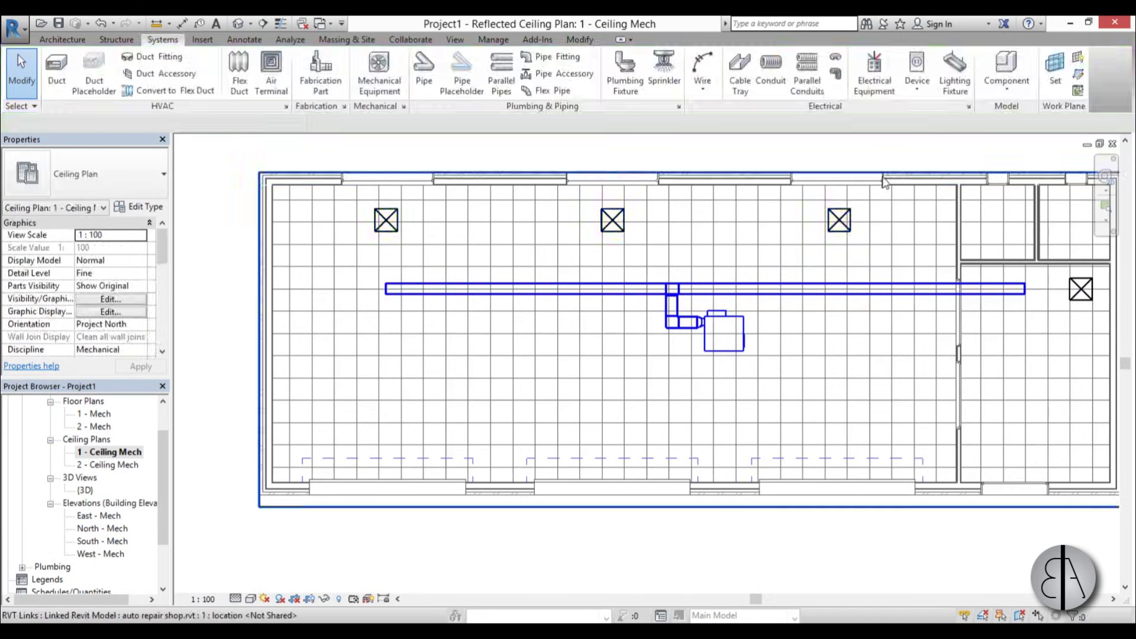
# Shorten the main duct's right end in the smaller room, widening the gap to that room's diffuser
pyautogui.moveTo(1034, 300); pyautogui.dragTo(681, 279, button='middle')
pyautogui.scroll(2, 680, 275)
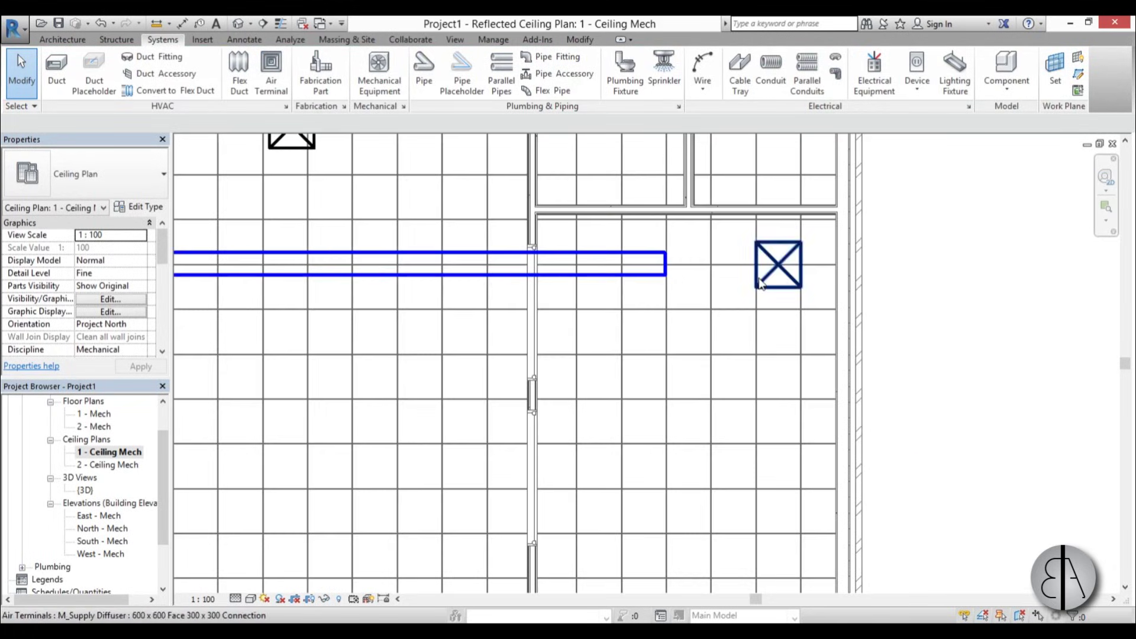
pyautogui.scroll(-2, 675, 285)
pyautogui.click(686, 269)
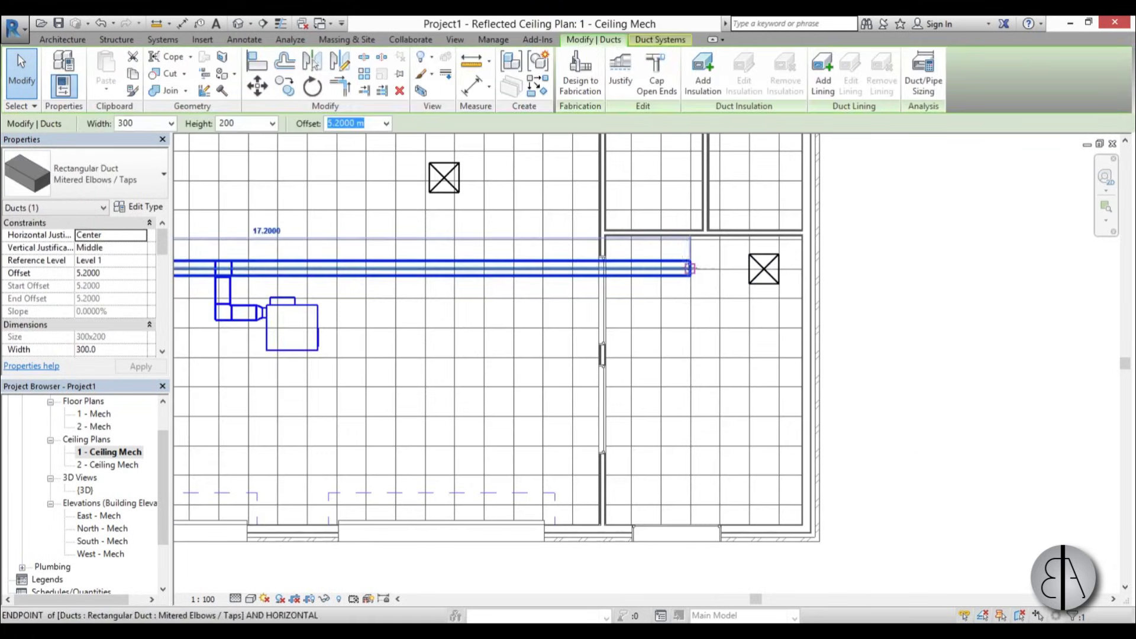
pyautogui.moveTo(689, 269); pyautogui.dragTo(649, 270)
pyautogui.scroll(-4, 669, 335)
pyautogui.press('Escape')
# Examine the leftmost supply diffuser's type properties, including its duct width and height, without changing them
pyautogui.moveTo(629, 359); pyautogui.dragTo(770, 352, button='middle')
pyautogui.scroll(1, 433, 295)
pyautogui.click(432, 296)
pyautogui.scroll(1, 432, 297)
pyautogui.click(282, 223)
pyautogui.click(137, 208)
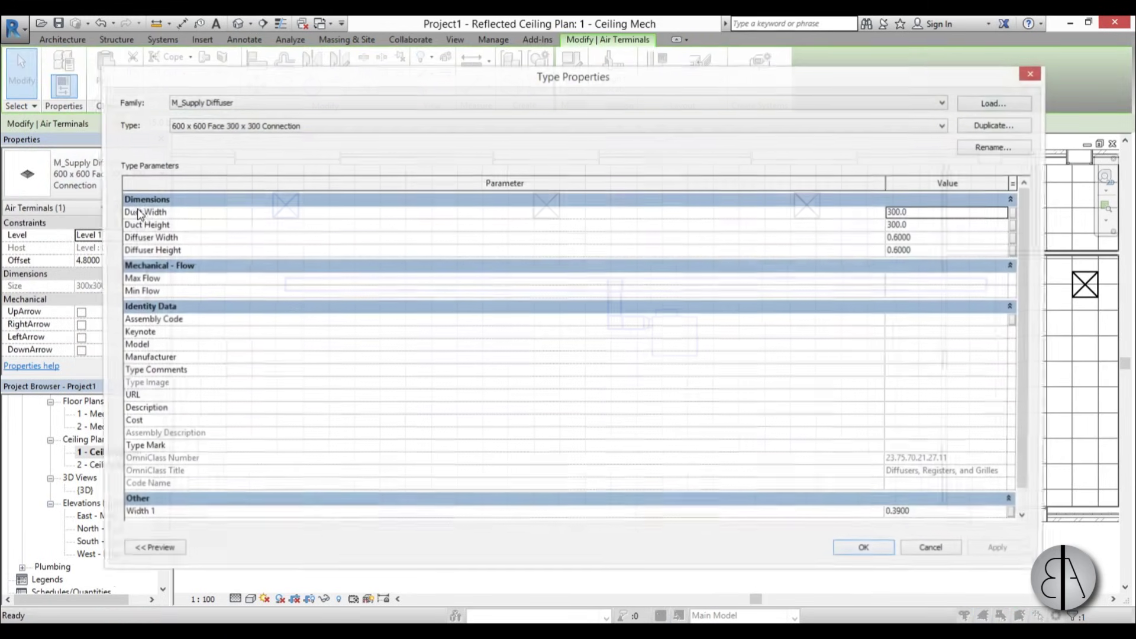
pyautogui.click(933, 550)
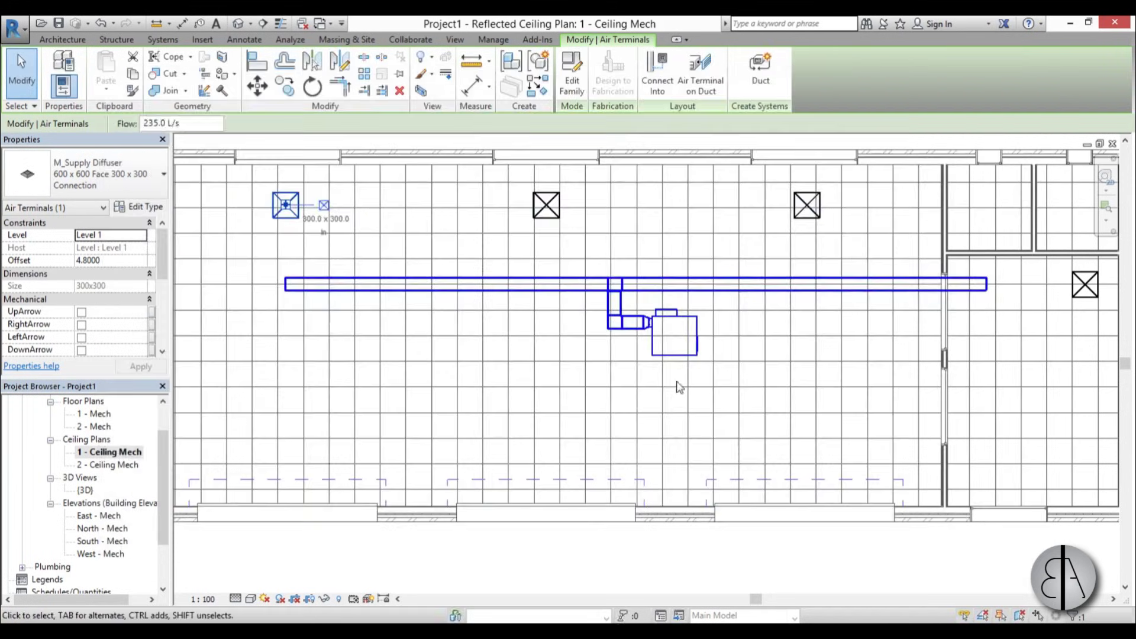
pyautogui.click(604, 350)
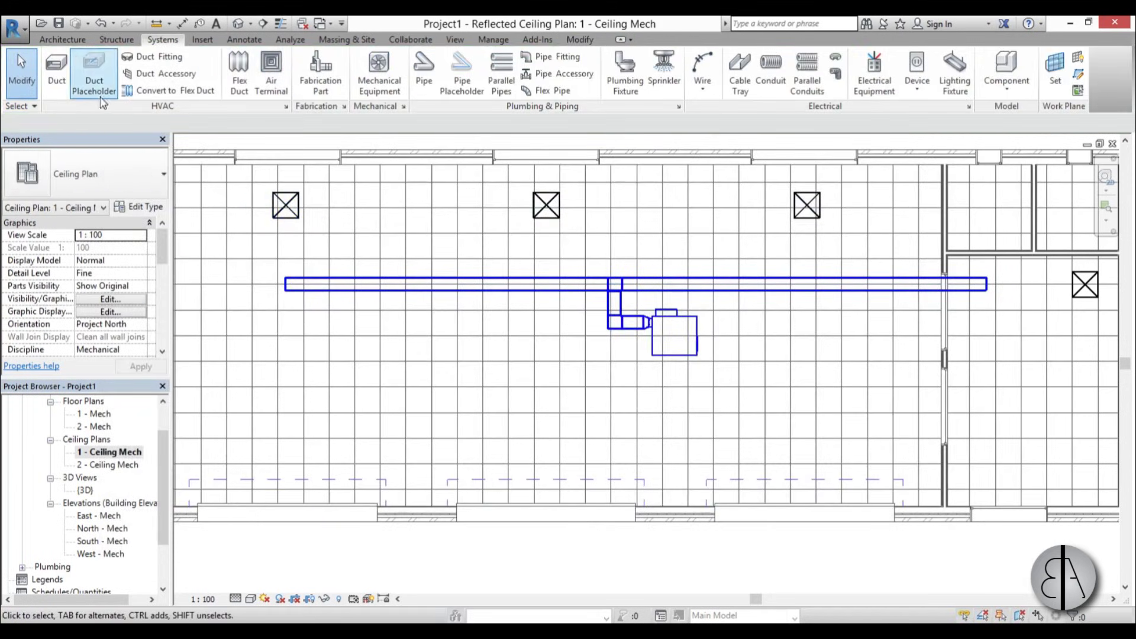
# Draw a 300 x 200 rectangular branch duct about 0.9 m long from the main duct's left end up toward the leftmost diffuser
pyautogui.click(56, 76)
pyautogui.scroll(2, 254, 271)
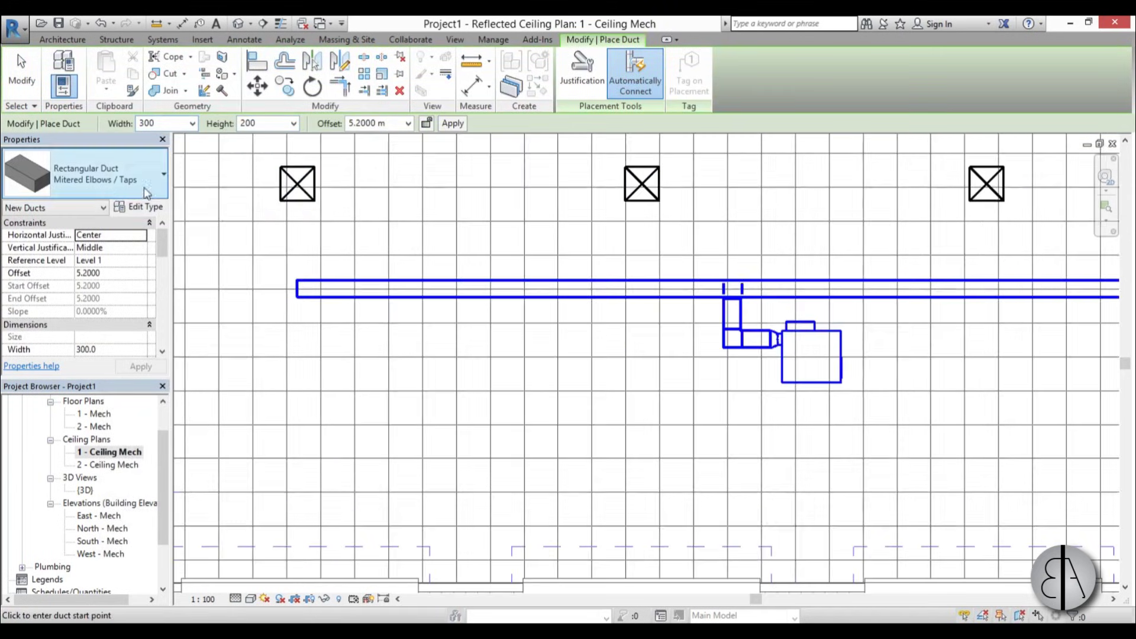
pyautogui.click(105, 190)
pyautogui.click(73, 309)
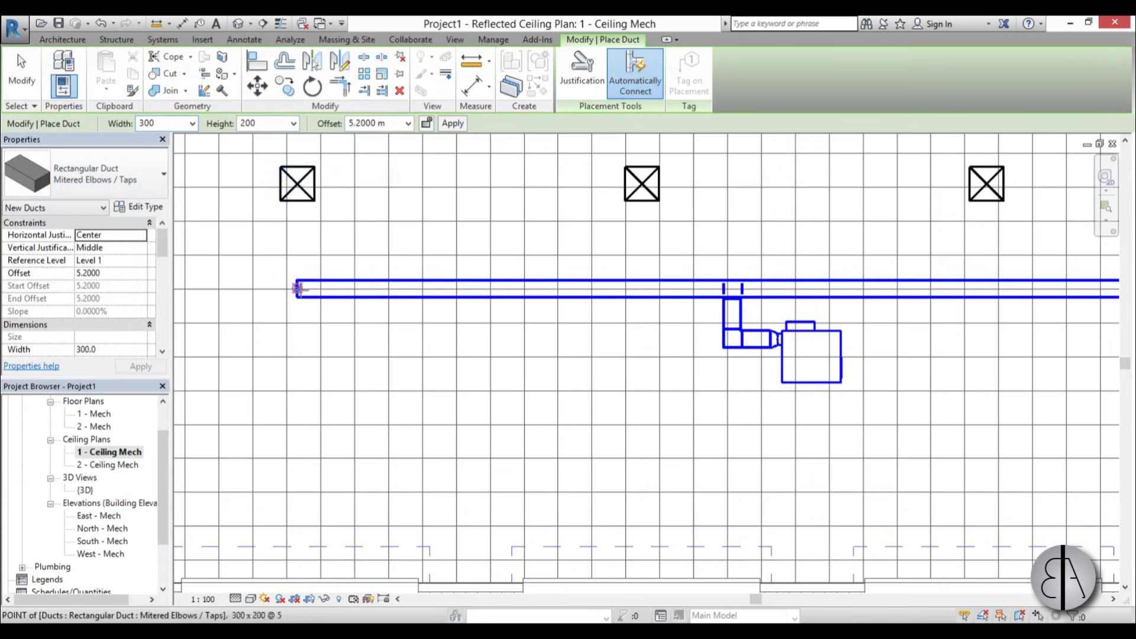
pyautogui.click(298, 288)
pyautogui.click(298, 238)
pyautogui.press('Escape')
# Draw vertical branch ducts from the main duct toward the large room's middle and right diffusers, about 0.9 m and 0.8 m long
pyautogui.click(642, 288)
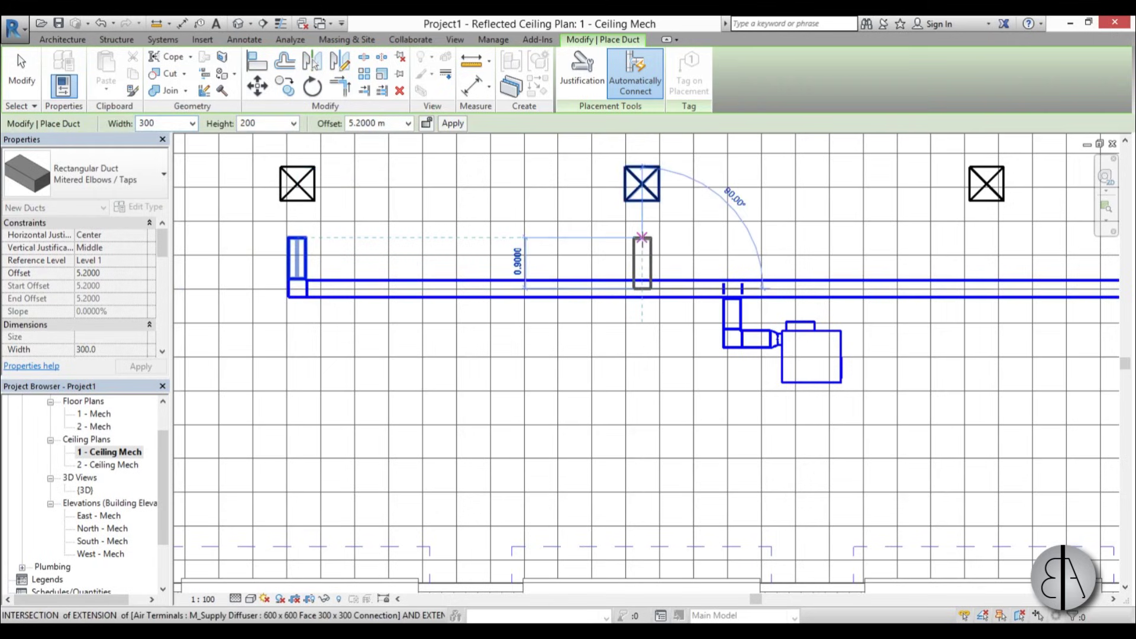
pyautogui.click(642, 238)
pyautogui.moveTo(699, 306); pyautogui.dragTo(642, 315, button='middle')
pyautogui.press('Escape')
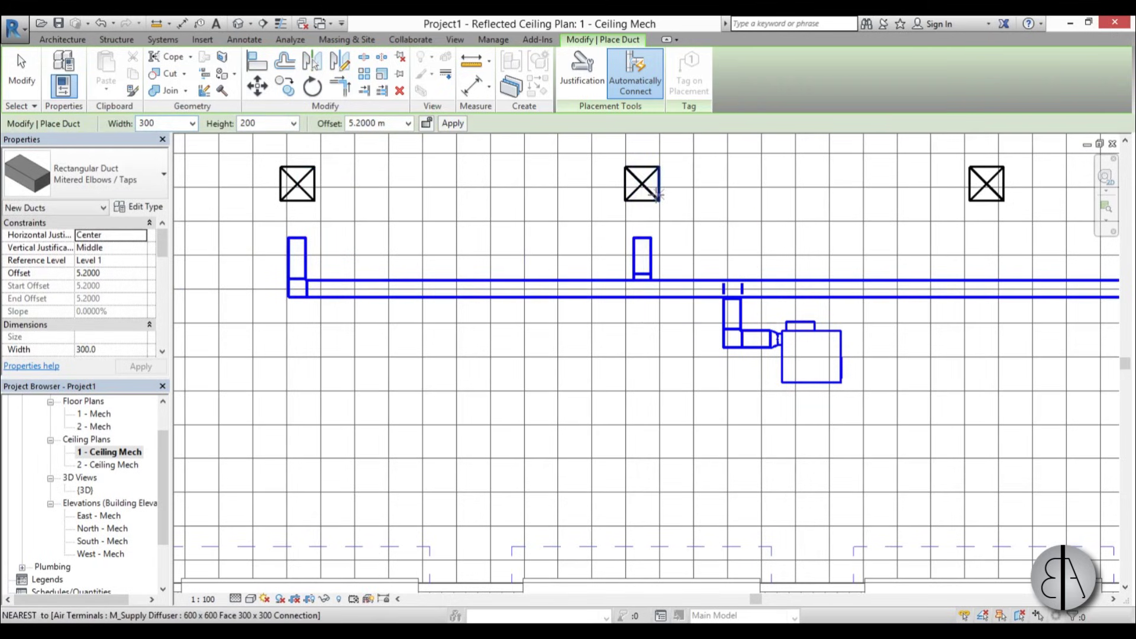
pyautogui.moveTo(831, 267); pyautogui.dragTo(473, 312, button='middle')
pyautogui.click(627, 333)
pyautogui.click(626, 287)
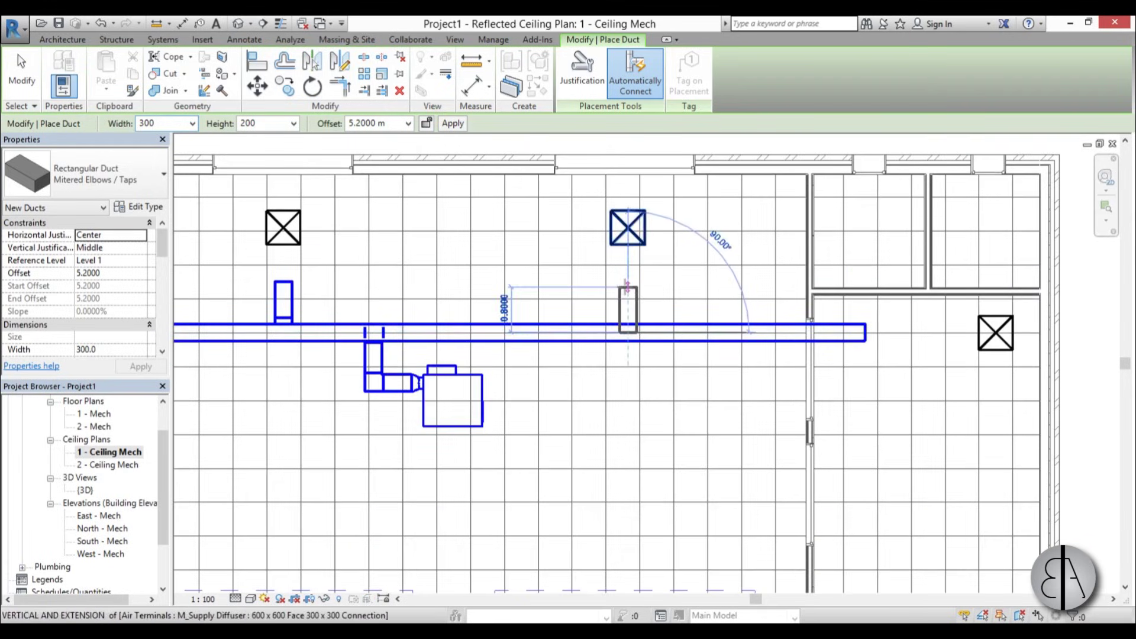
pyautogui.press('Escape')
pyautogui.press('Escape')
# Extend the main duct's right end toward the smaller room's diffuser, leaving a short gap for the connection
pyautogui.moveTo(837, 336); pyautogui.dragTo(594, 350, button='middle')
pyautogui.click(615, 345)
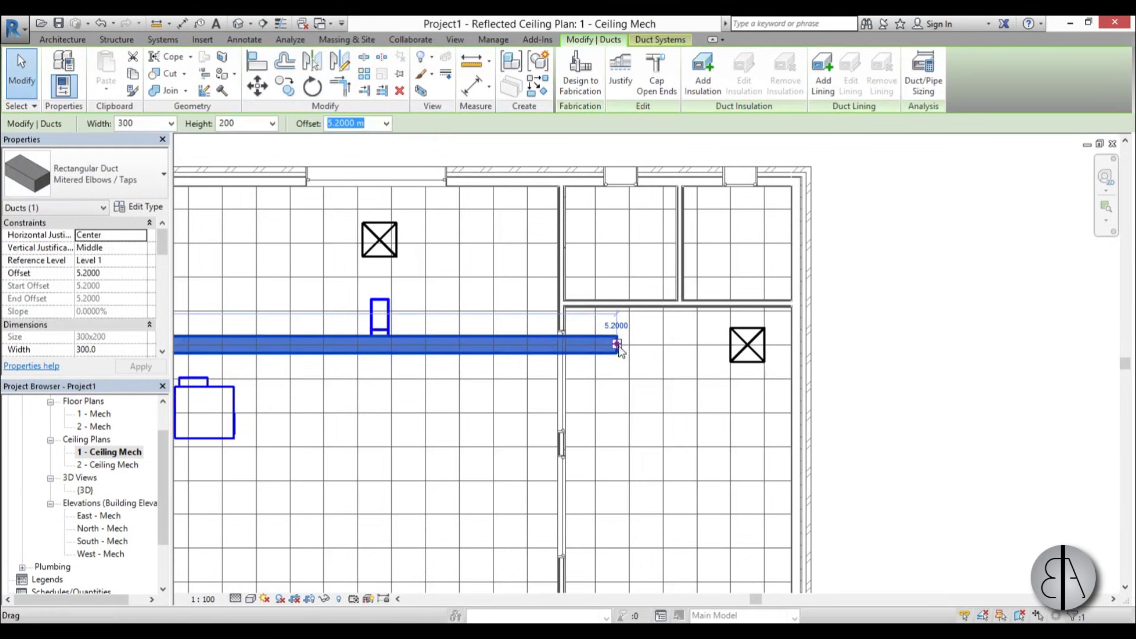
pyautogui.moveTo(617, 344); pyautogui.dragTo(697, 346)
pyautogui.click(689, 386)
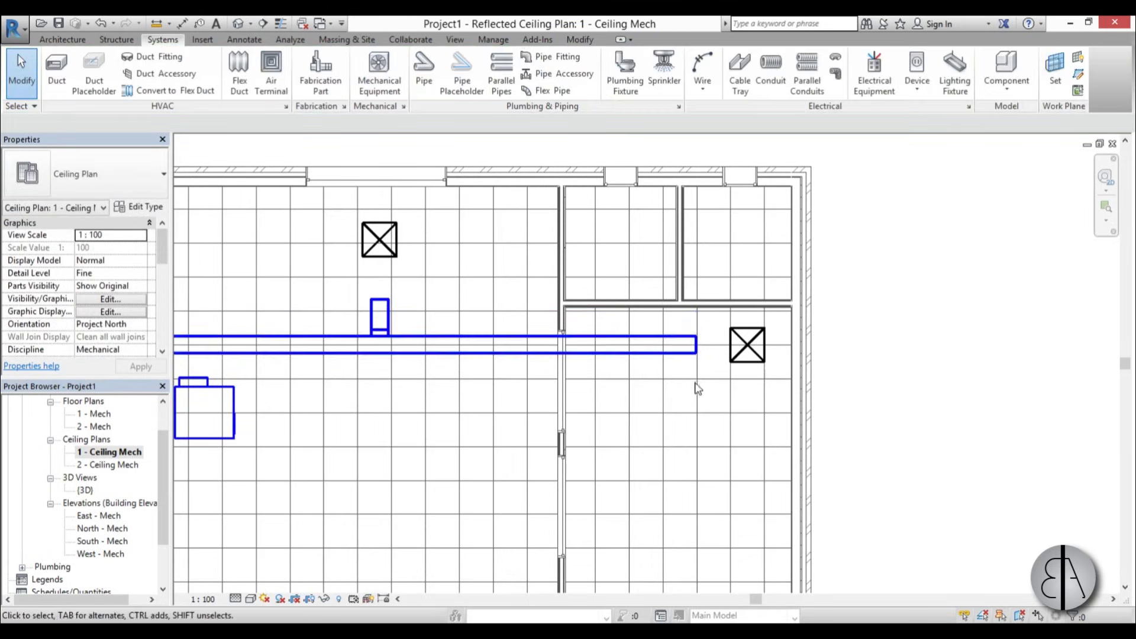
# Stretch the left branch duct up to the leftmost diffuser to connect them directly, and inspect the resulting connection
pyautogui.scroll(-3, 695, 400)
pyautogui.moveTo(696, 402); pyautogui.dragTo(783, 383, button='middle')
pyautogui.scroll(-1, 627, 417)
pyautogui.moveTo(628, 418); pyautogui.dragTo(728, 398, button='middle')
pyautogui.scroll(2, 320, 310)
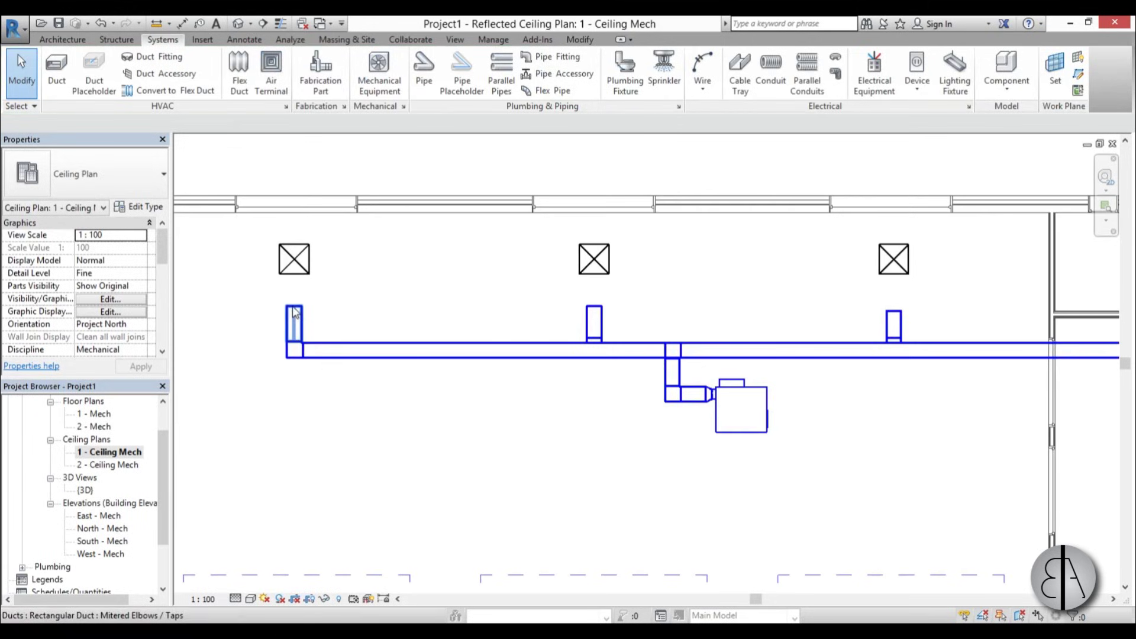
pyautogui.click(294, 313)
pyautogui.moveTo(294, 310); pyautogui.dragTo(301, 358)
pyautogui.press('Escape')
pyautogui.scroll(4, 296, 260)
pyautogui.click(304, 264)
pyautogui.click(324, 336)
pyautogui.press('Escape')
pyautogui.click(321, 311)
pyautogui.press('Escape')
pyautogui.scroll(-1, 379, 368)
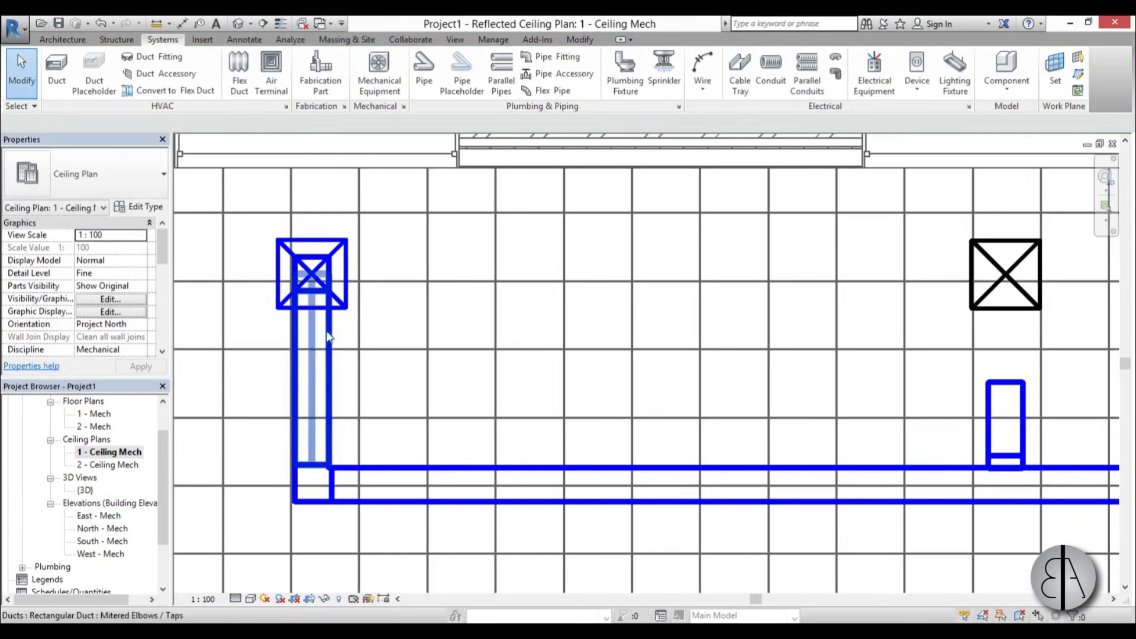
# Pull the left branch duct's upper end back from the leftmost diffuser, leaving a short gap below it
pyautogui.click(322, 324)
pyautogui.moveTo(312, 263); pyautogui.dragTo(311, 393)
pyautogui.click(883, 605)
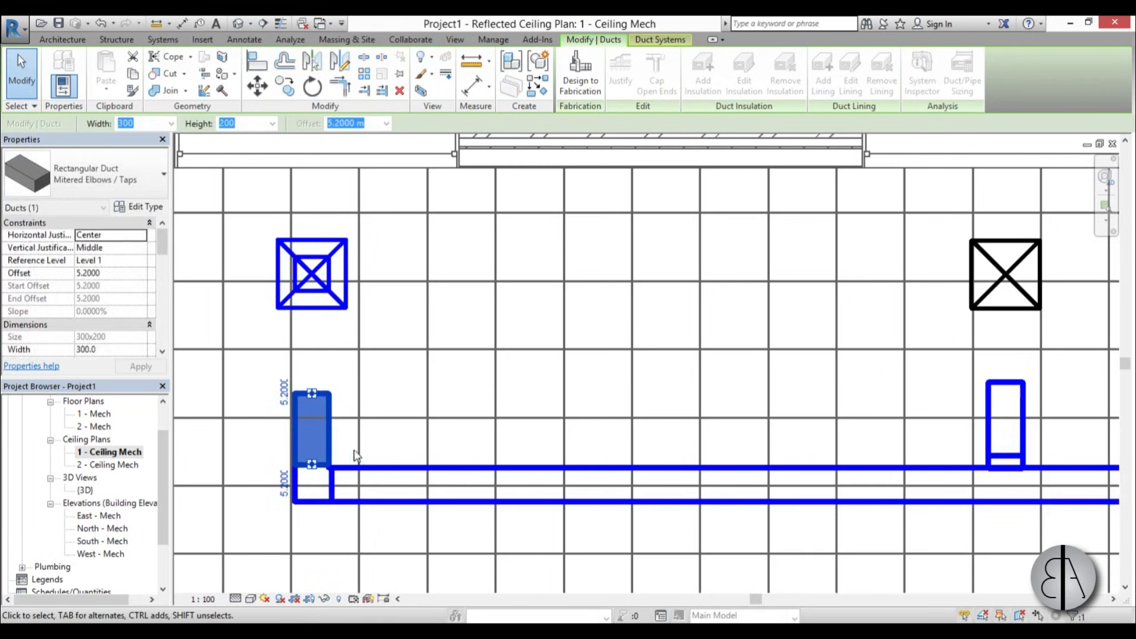
pyautogui.click(317, 405)
pyautogui.moveTo(312, 393); pyautogui.dragTo(313, 366)
pyautogui.press('Escape')
pyautogui.scroll(-3, 314, 354)
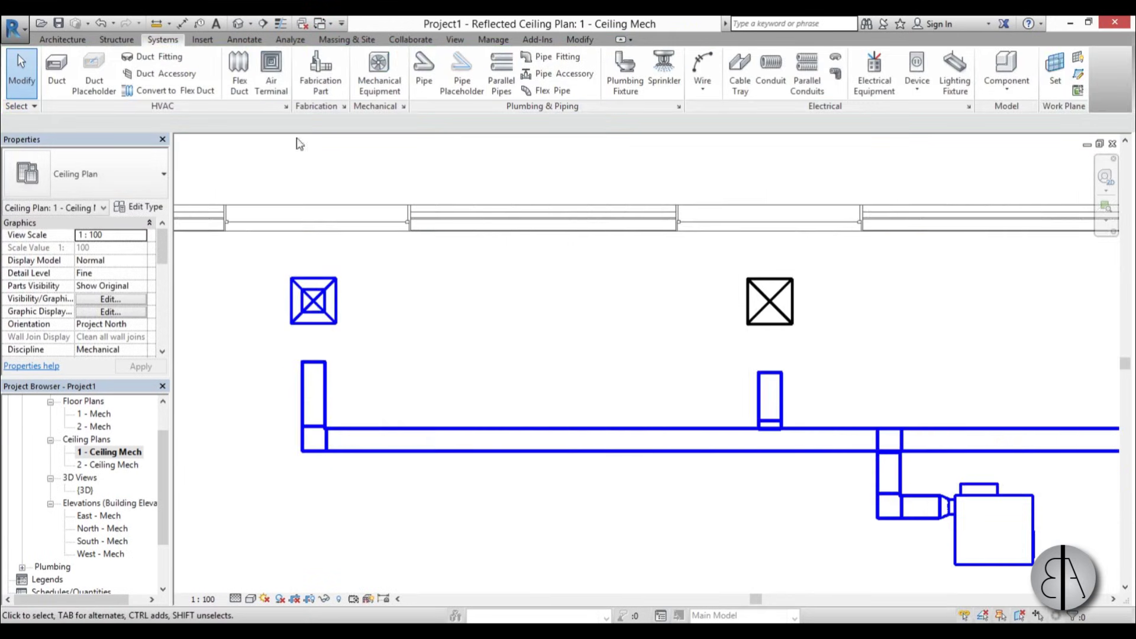
# Connect the leftmost diffuser to the left branch duct with a round flex duct of 300 diameter
pyautogui.click(240, 91)
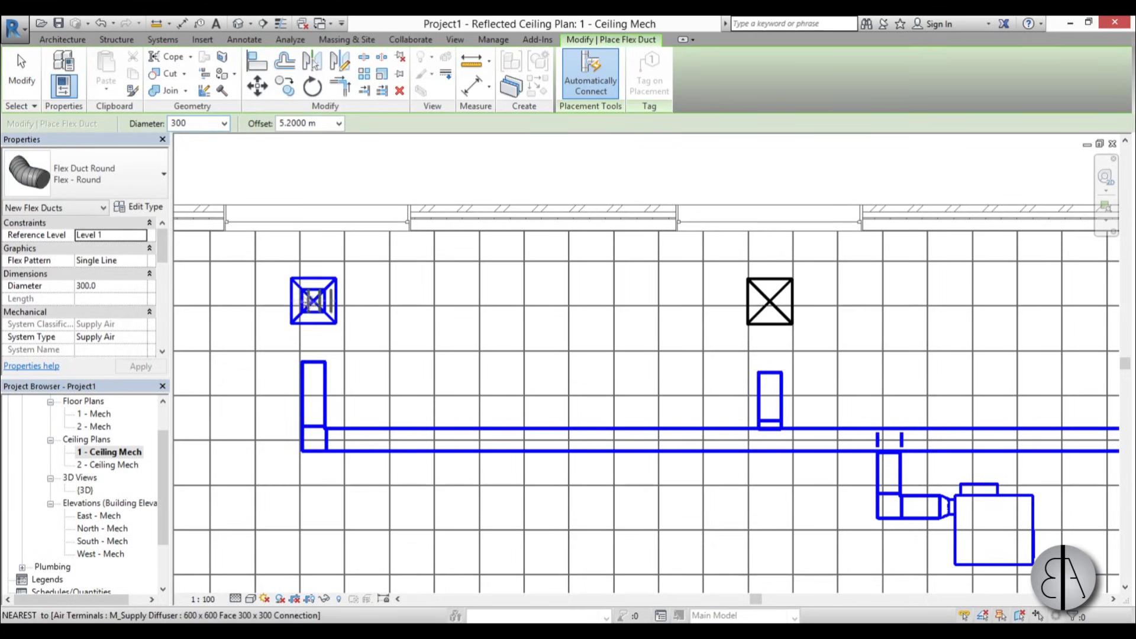
pyautogui.click(313, 301)
pyautogui.click(314, 363)
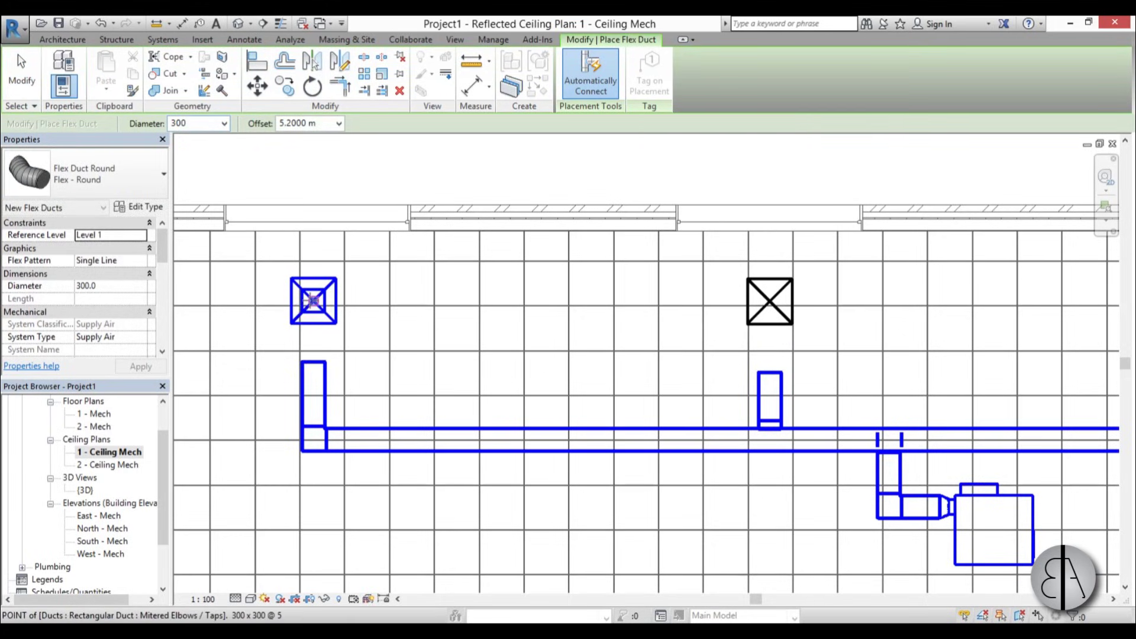
pyautogui.press('Escape')
pyautogui.press('Escape')
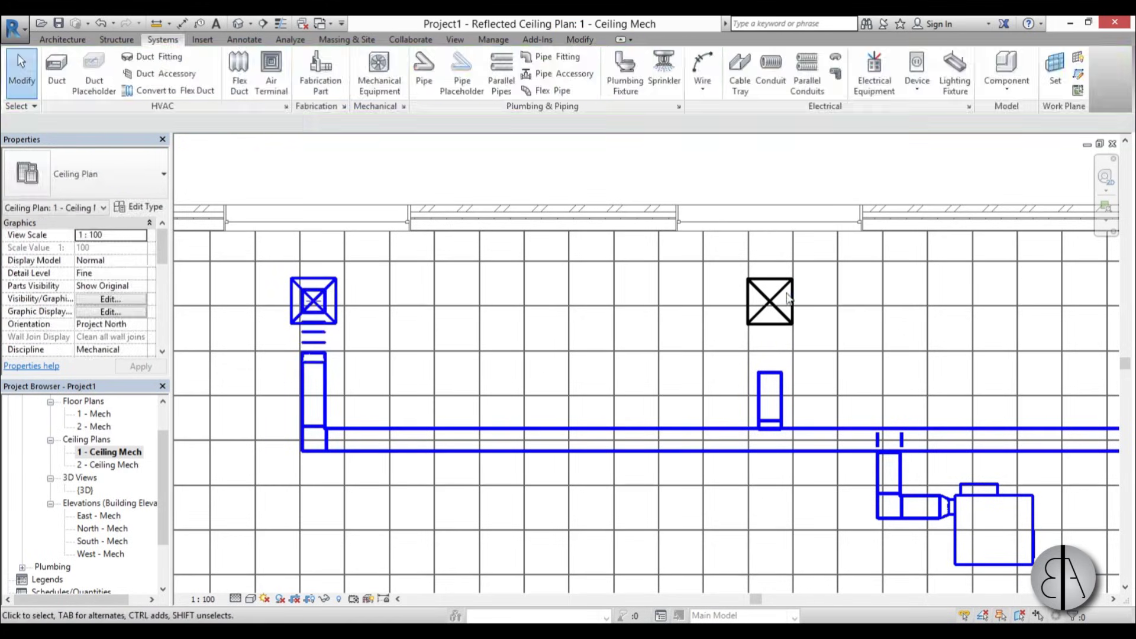
# Connect the large room's middle diffuser to its branch duct with a round flex duct of 300 diameter
pyautogui.click(772, 301)
pyautogui.moveTo(803, 350); pyautogui.dragTo(597, 350, button='middle')
pyautogui.press('Escape')
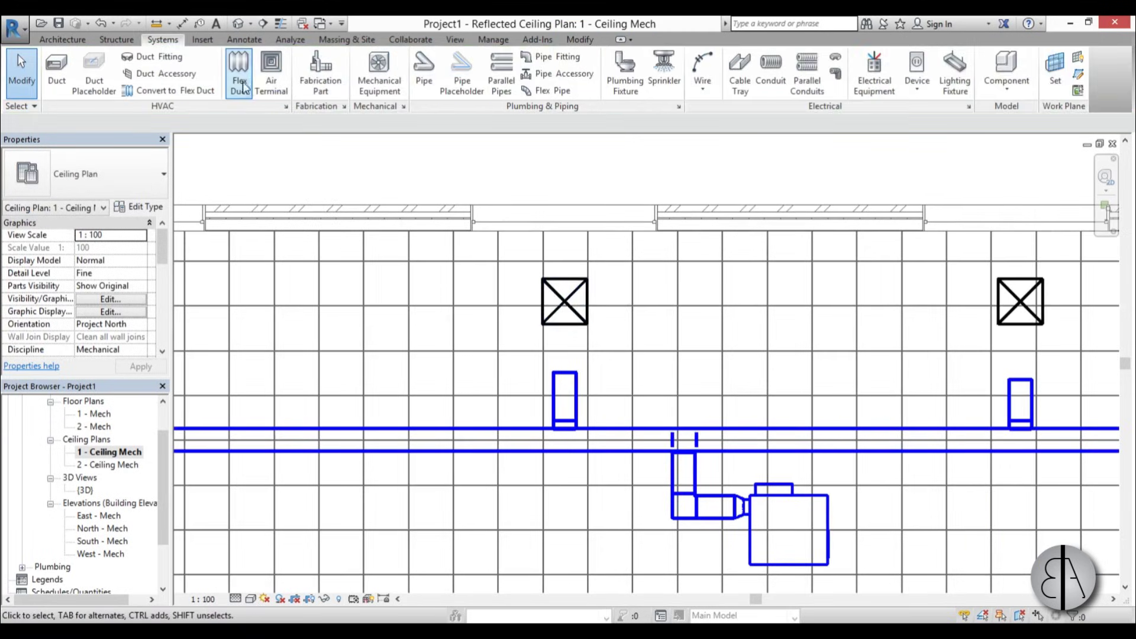
pyautogui.click(240, 77)
pyautogui.click(564, 302)
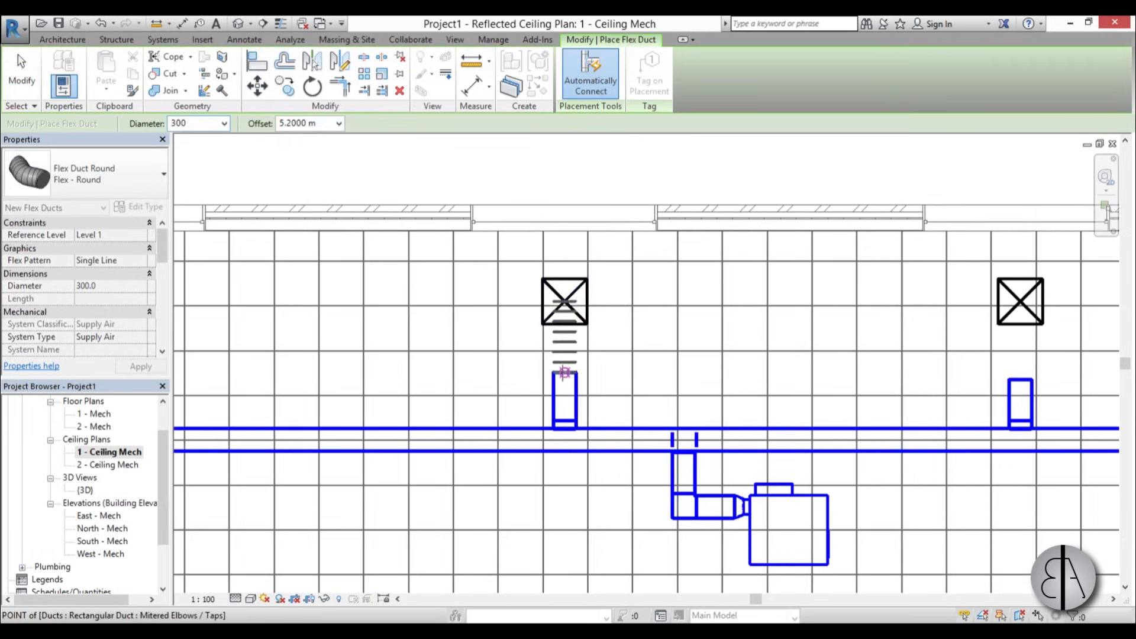
pyautogui.click(565, 372)
pyautogui.press('Escape')
# Connect the large room's right diffuser to its branch duct with a round flex duct of 300 diameter
pyautogui.moveTo(723, 383); pyautogui.dragTo(406, 383, button='middle')
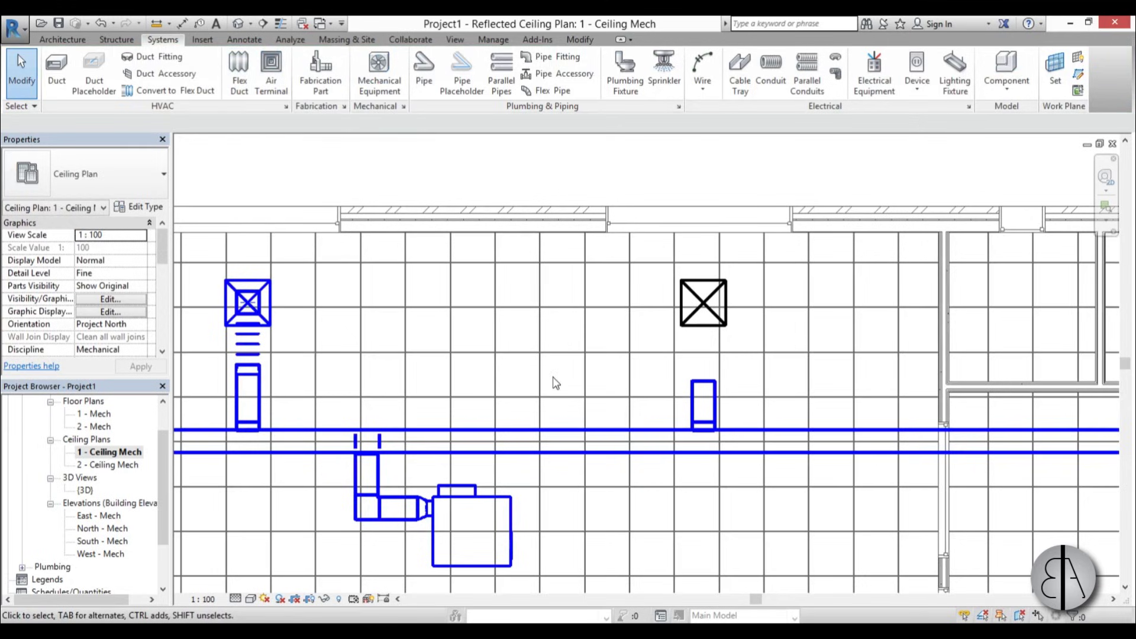
pyautogui.press('f')
pyautogui.press('d')
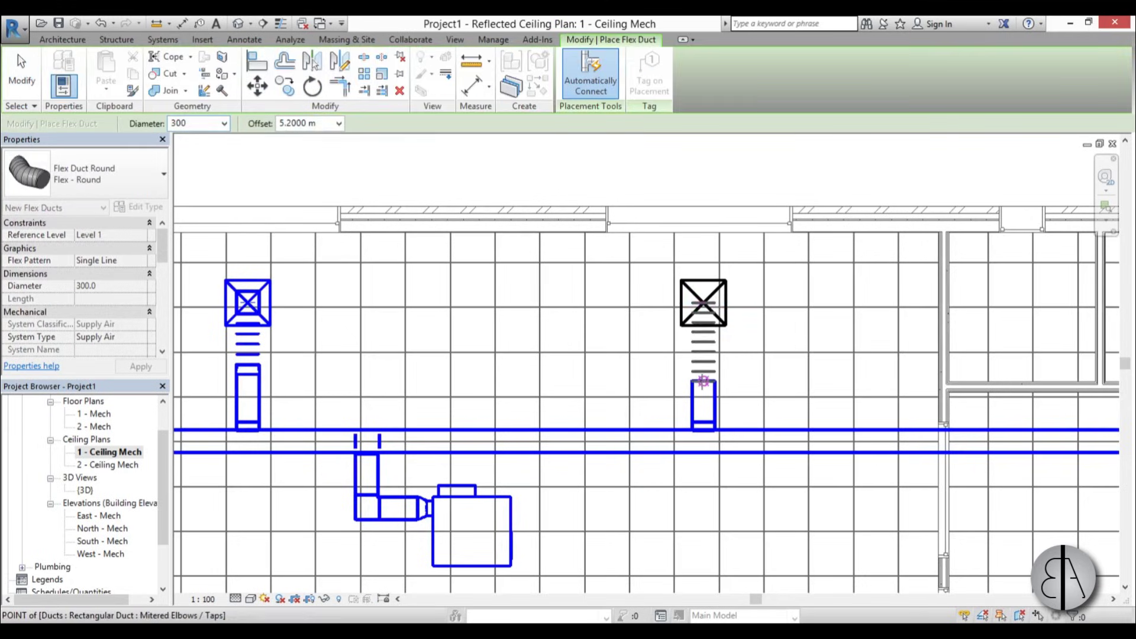
pyautogui.click(704, 380)
# Connect the small right room's supply diffuser to the main supply duct's right end with a round flex duct of 300 diameter
pyautogui.scroll(-2, 814, 403)
pyautogui.moveTo(814, 403); pyautogui.dragTo(381, 368, button='middle')
pyautogui.scroll(3, 594, 394)
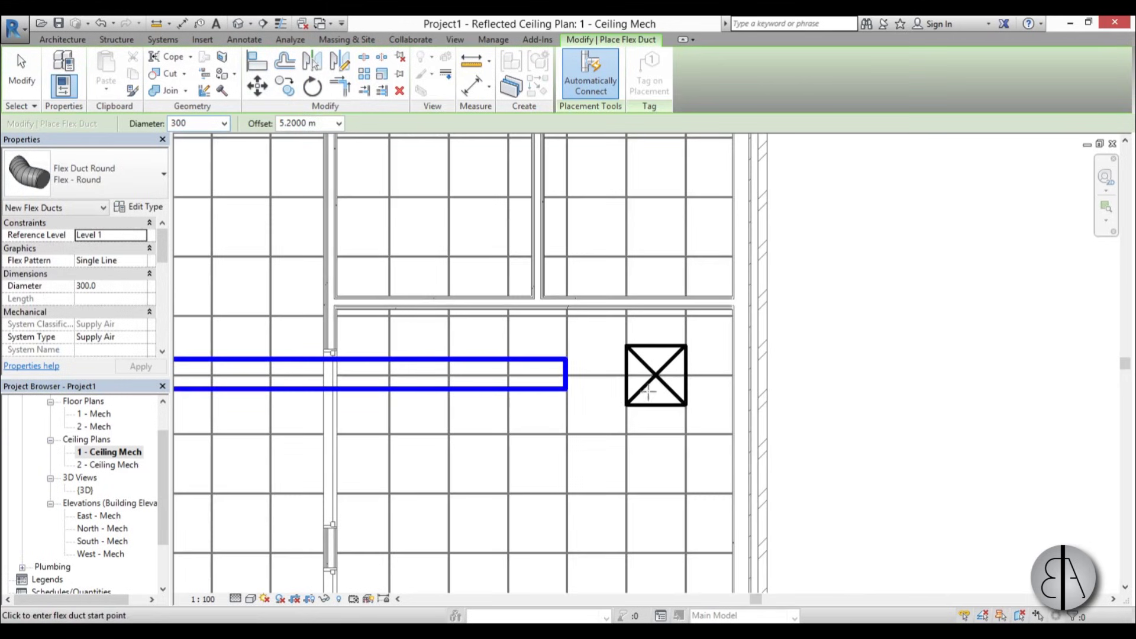
pyautogui.click(656, 375)
pyautogui.click(567, 375)
pyautogui.press('Escape')
pyautogui.press('Escape')
pyautogui.scroll(-3, 680, 379)
pyautogui.scroll(1, 717, 394)
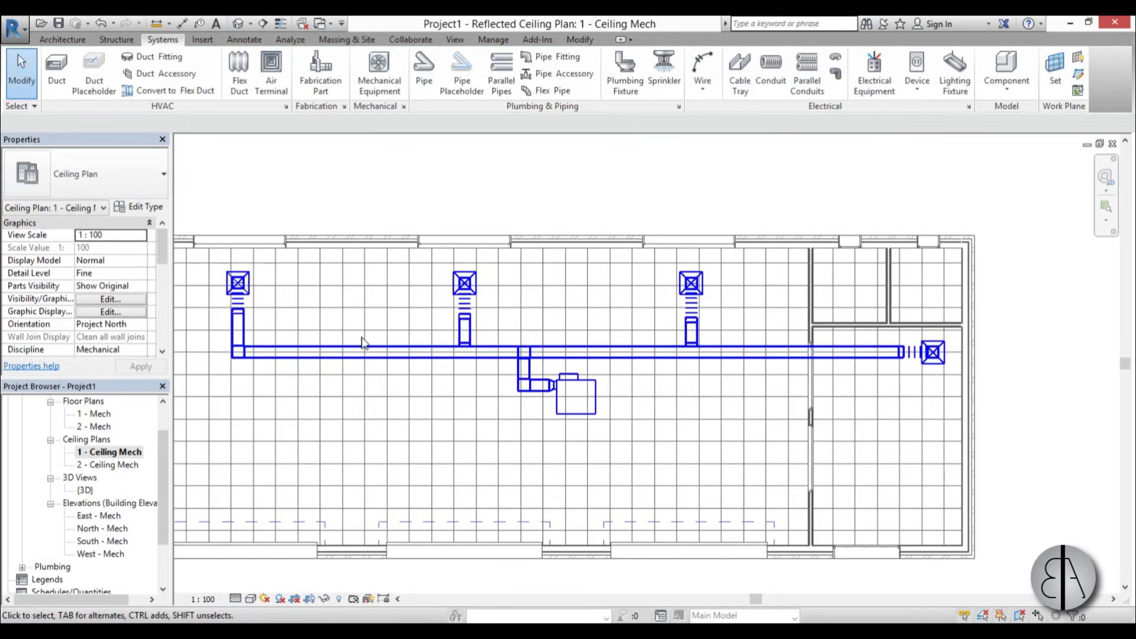
# Place an M_Return Diffuser, 600 x 600 Face 300 x 300 Connection, near the large room's lower wall, aligned with the leftmost supply diffuser
pyautogui.moveTo(406, 375); pyautogui.dragTo(413, 355, button='middle')
pyautogui.moveTo(501, 400); pyautogui.dragTo(523, 363, button='middle')
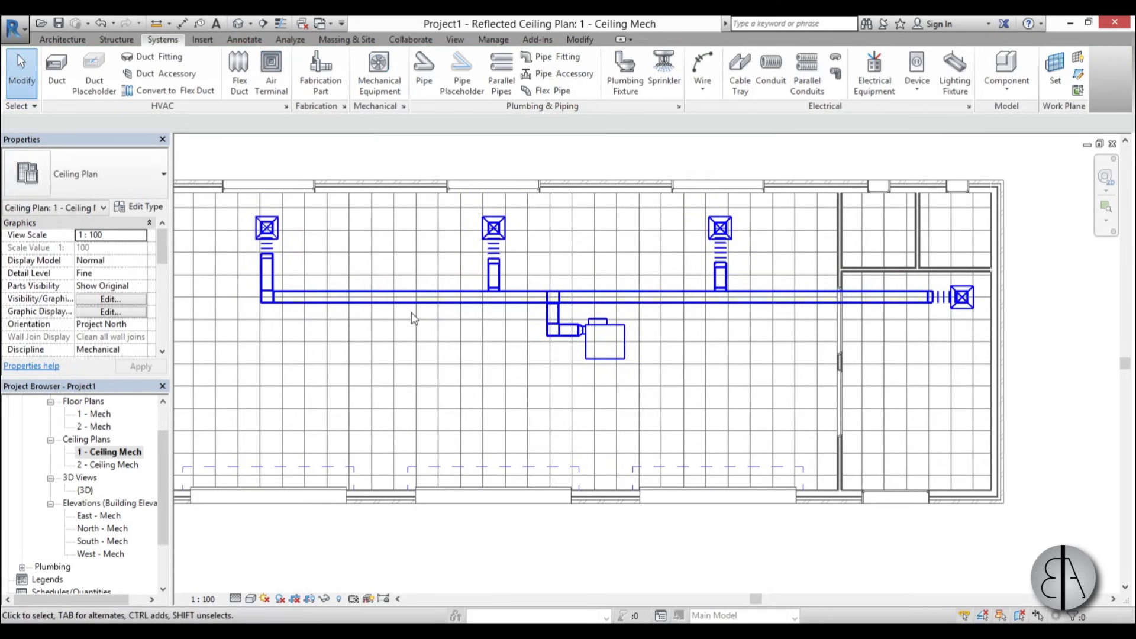
pyautogui.moveTo(412, 313); pyautogui.dragTo(442, 310, button='middle')
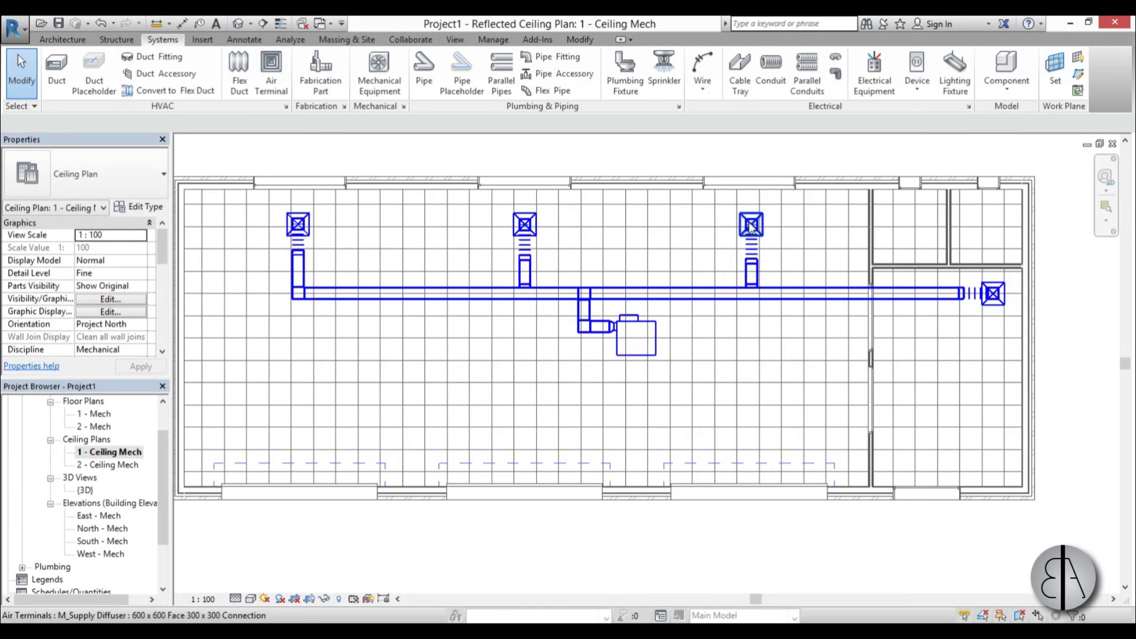
pyautogui.click(272, 95)
pyautogui.click(126, 181)
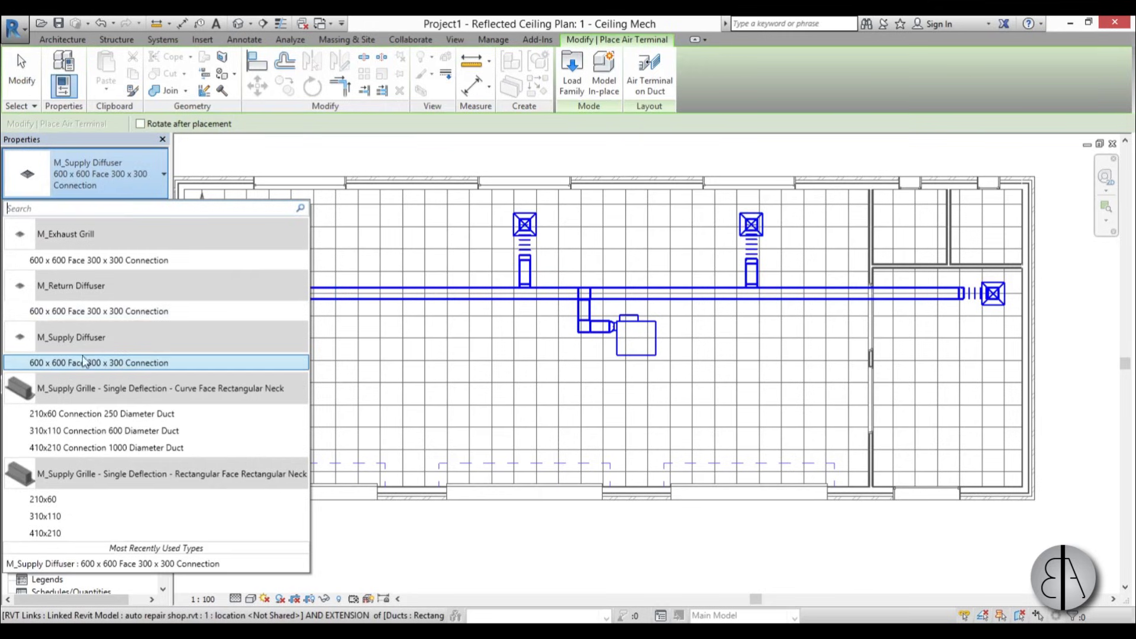
pyautogui.click(69, 313)
pyautogui.moveTo(282, 400); pyautogui.dragTo(354, 377, button='middle')
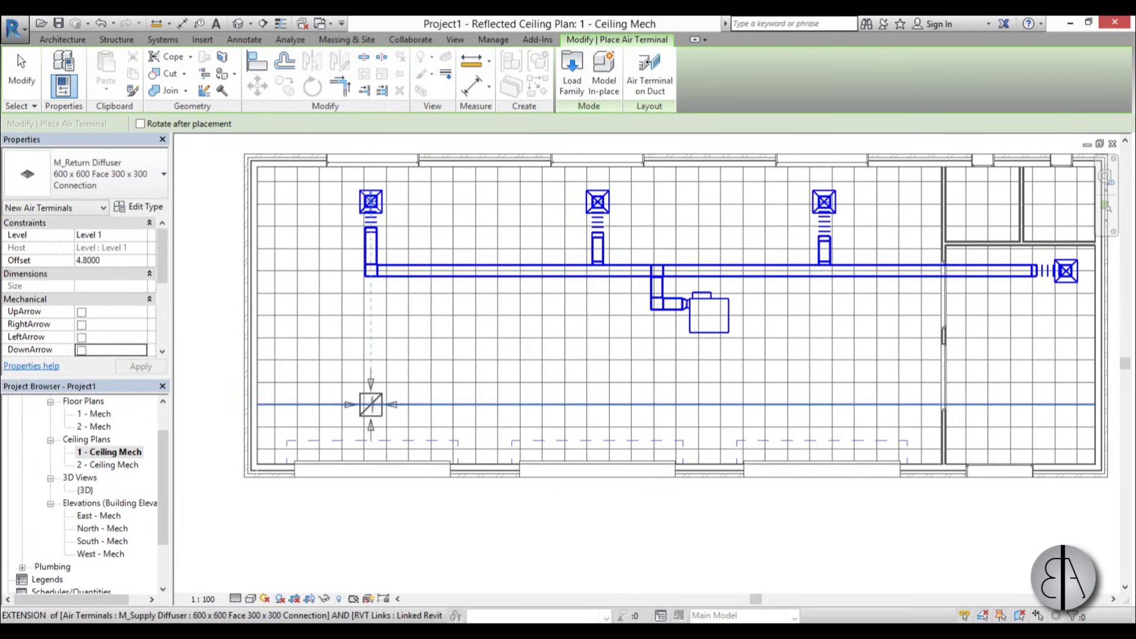
pyautogui.click(371, 417)
pyautogui.press('Escape')
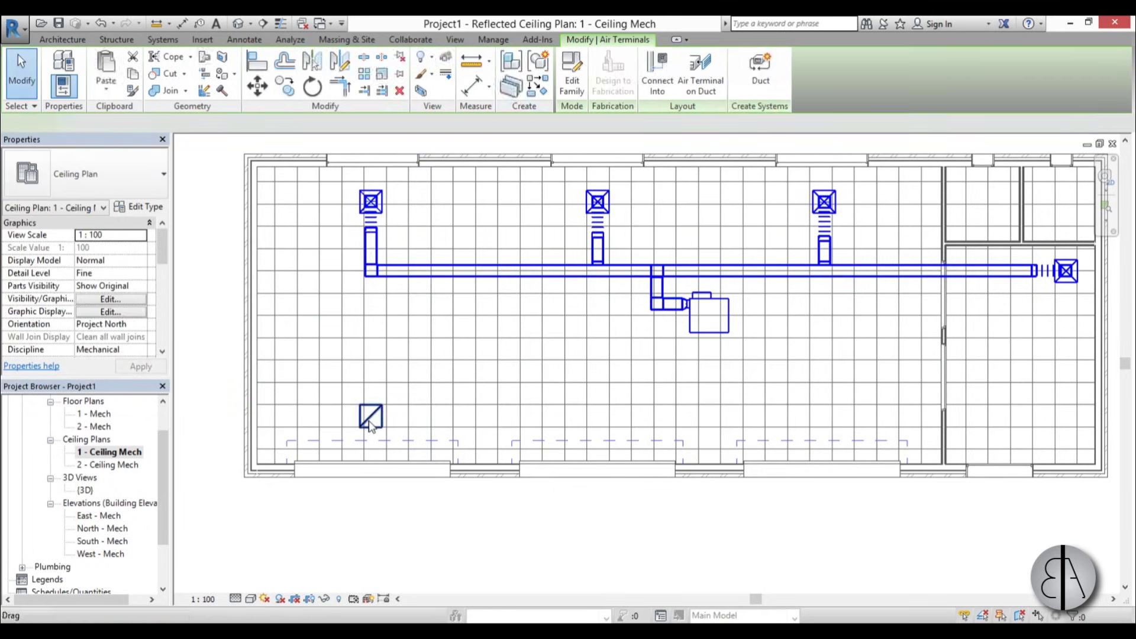
# Copy the return diffuser horizontally to align with the large room's middle and right supply diffusers
pyautogui.scroll(3, 371, 409)
pyautogui.scroll(-2, 379, 406)
pyautogui.click(384, 407)
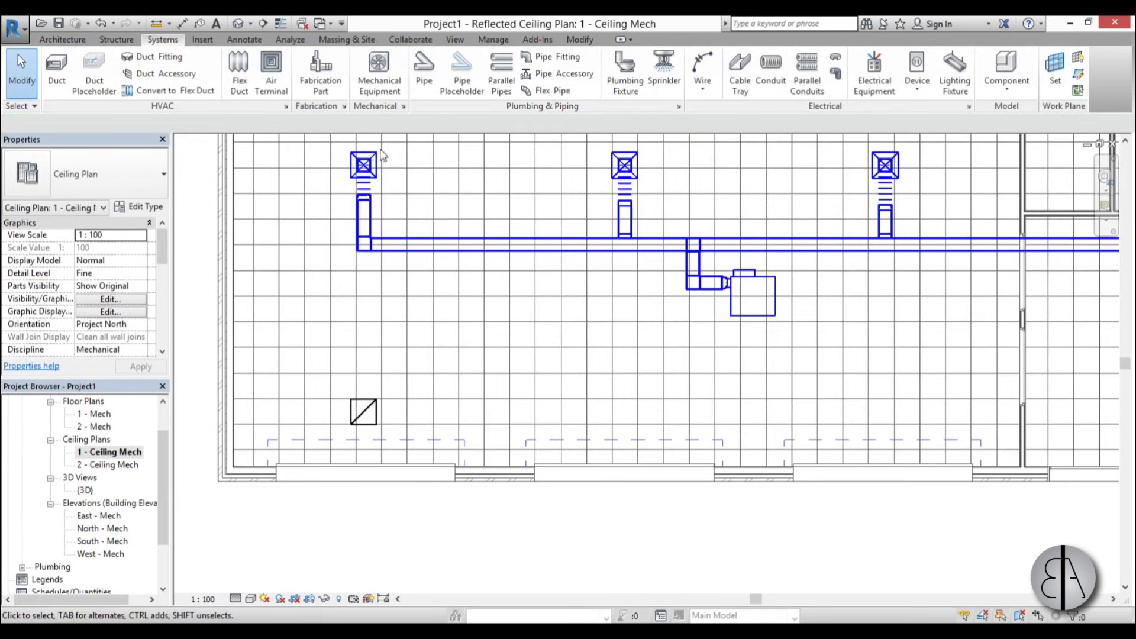
pyautogui.click(373, 414)
pyautogui.scroll(2, 384, 438)
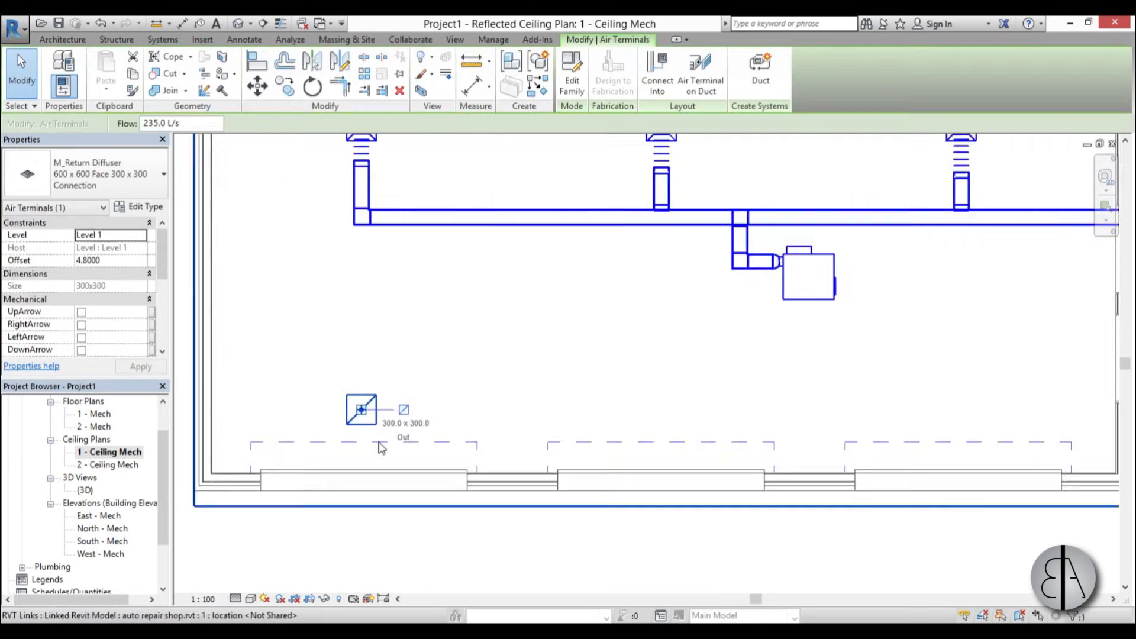
pyautogui.press('c')
pyautogui.press('o')
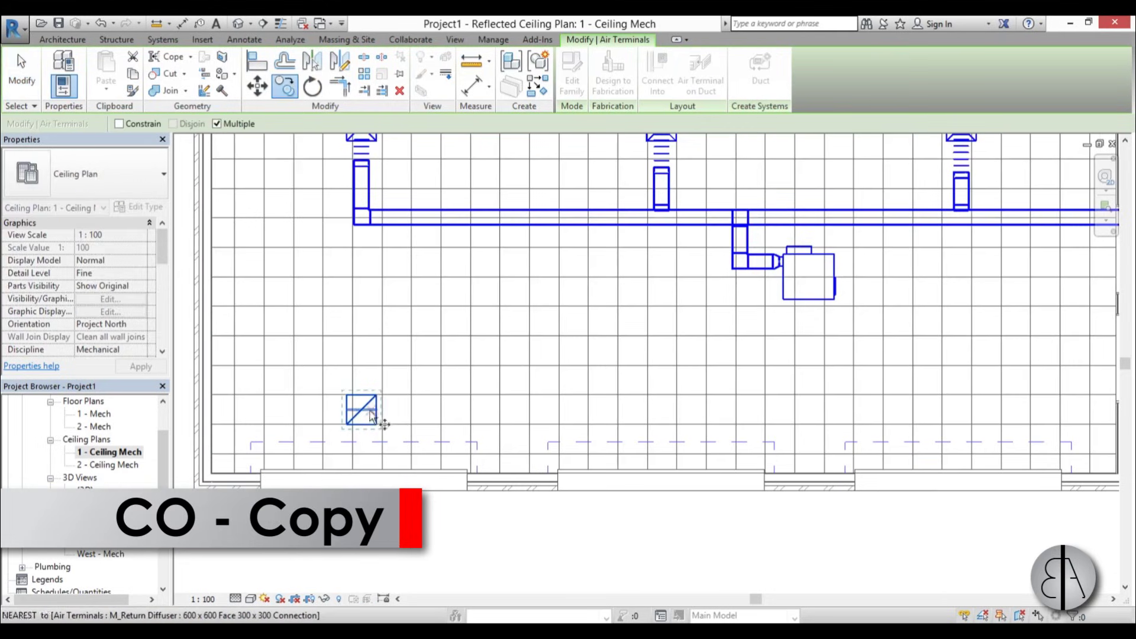
pyautogui.click(363, 417)
pyautogui.scroll(-2, 626, 401)
pyautogui.scroll(1, 482, 398)
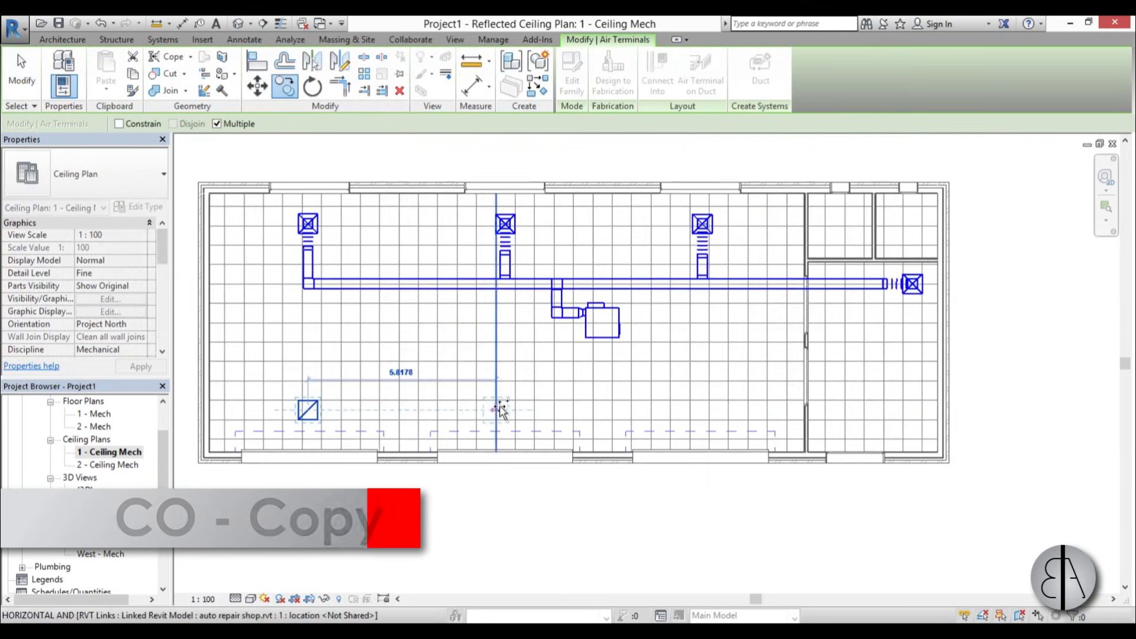
pyautogui.click(505, 410)
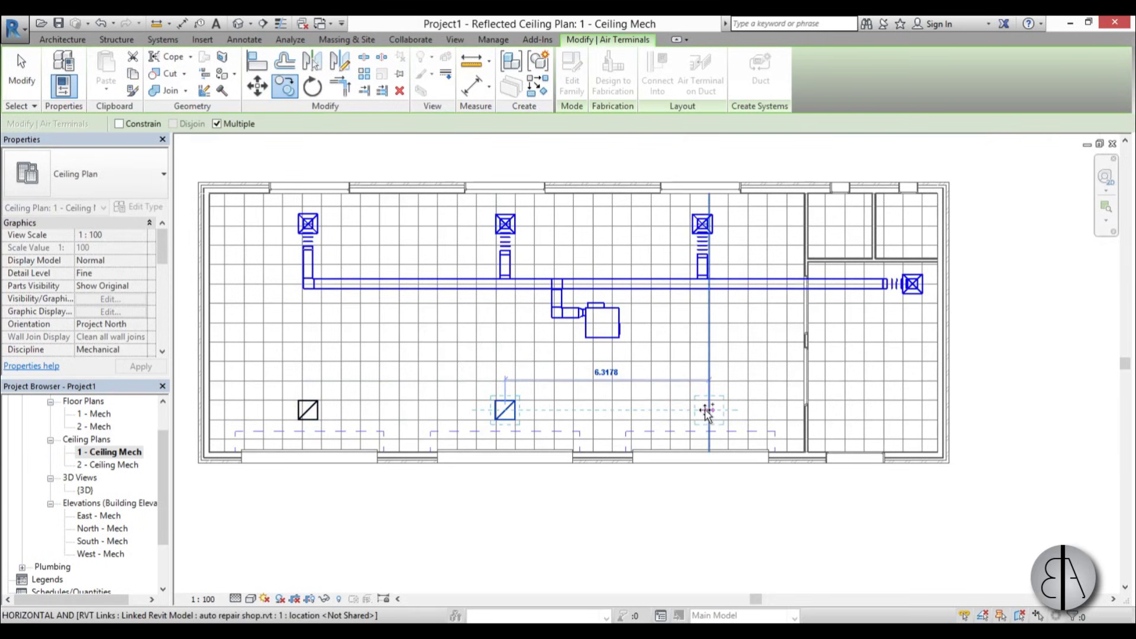
pyautogui.click(702, 410)
# Copy the return diffuser once more into the small right room, 6.4 m from the last copy
pyautogui.moveTo(704, 411); pyautogui.dragTo(639, 404, button='middle')
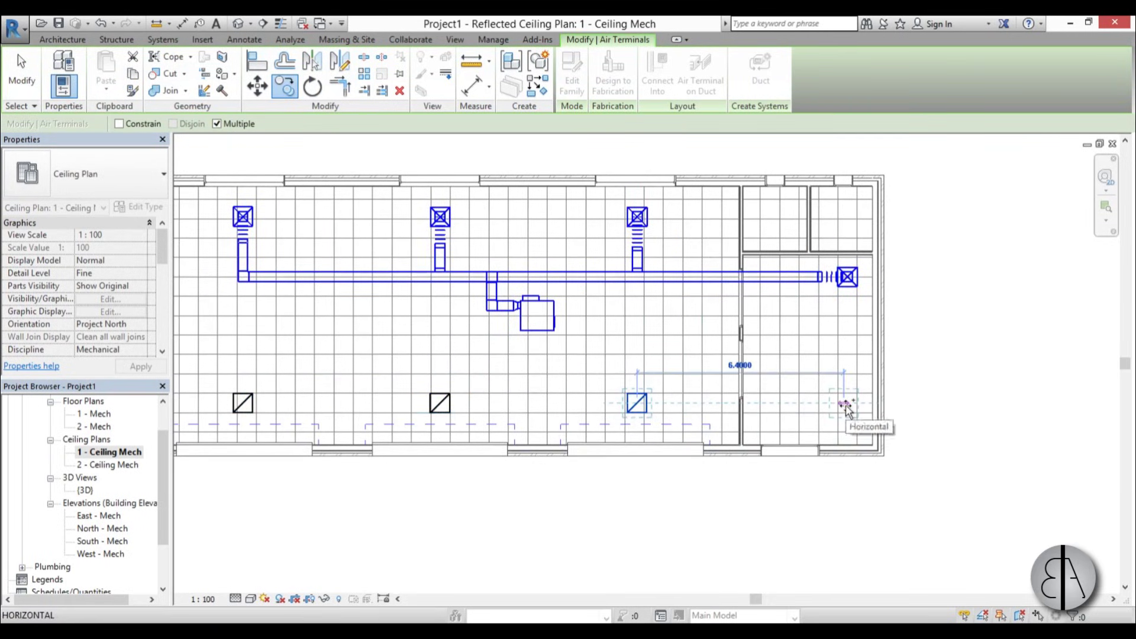
pyautogui.click(845, 406)
pyautogui.press('Escape')
pyautogui.press('Escape')
# Draw a 400 x 350 rectangular duct from the VAV unit's return inlet, running left and turning down toward the return diffusers
pyautogui.scroll(-3, 650, 414)
pyautogui.scroll(3, 541, 449)
pyautogui.scroll(3, 616, 366)
pyautogui.click(613, 350)
pyautogui.click(627, 382)
pyautogui.scroll(3, 628, 340)
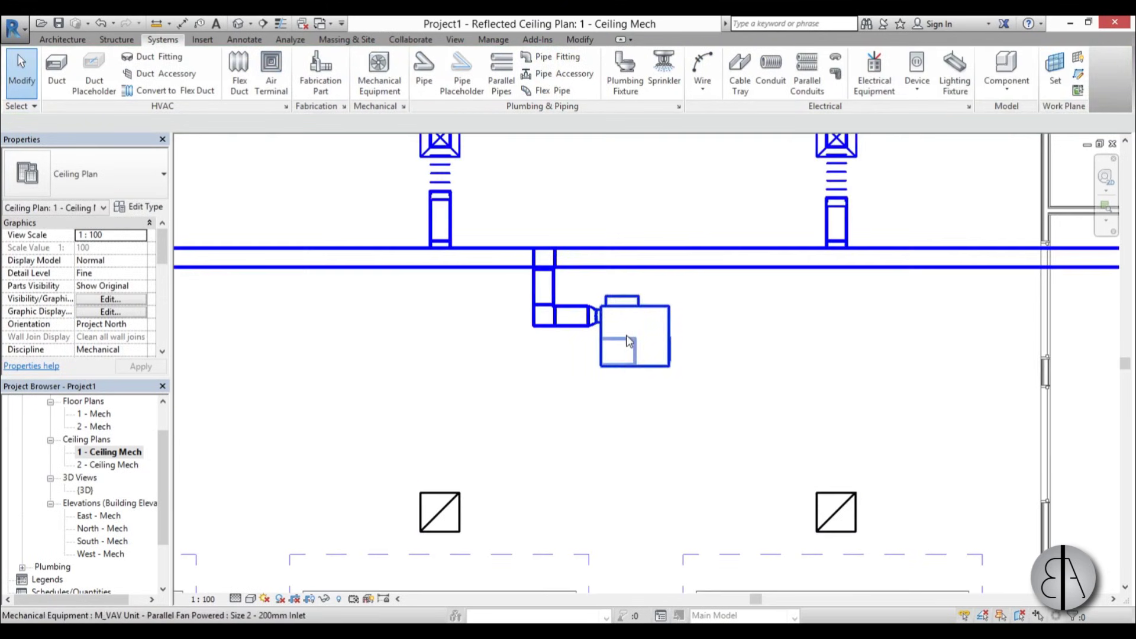
pyautogui.click(627, 351)
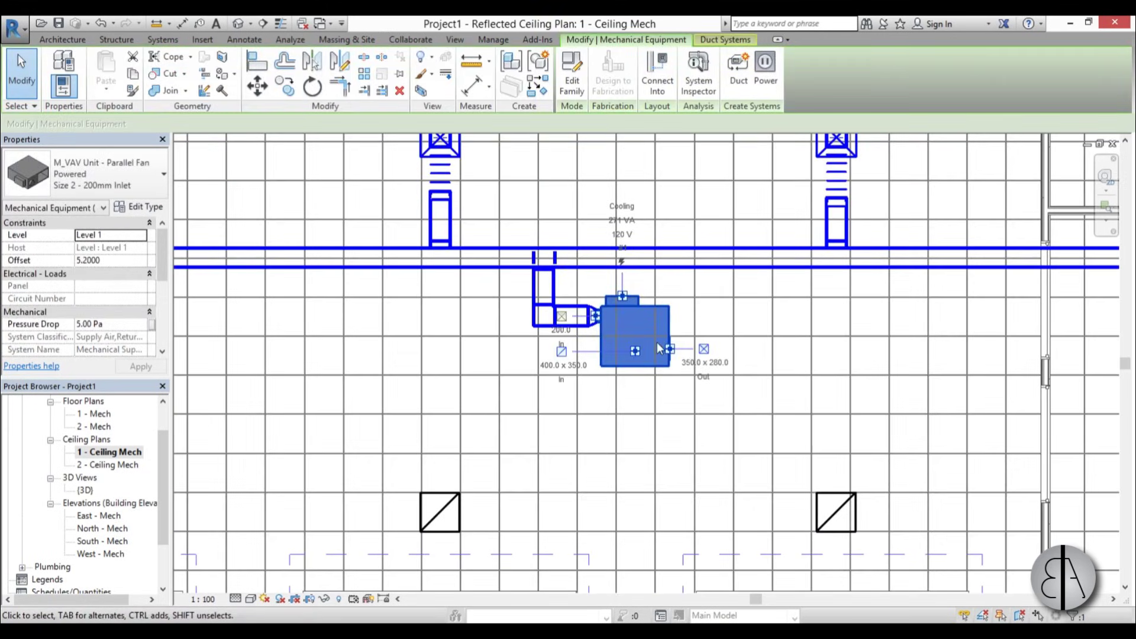
pyautogui.scroll(2, 648, 346)
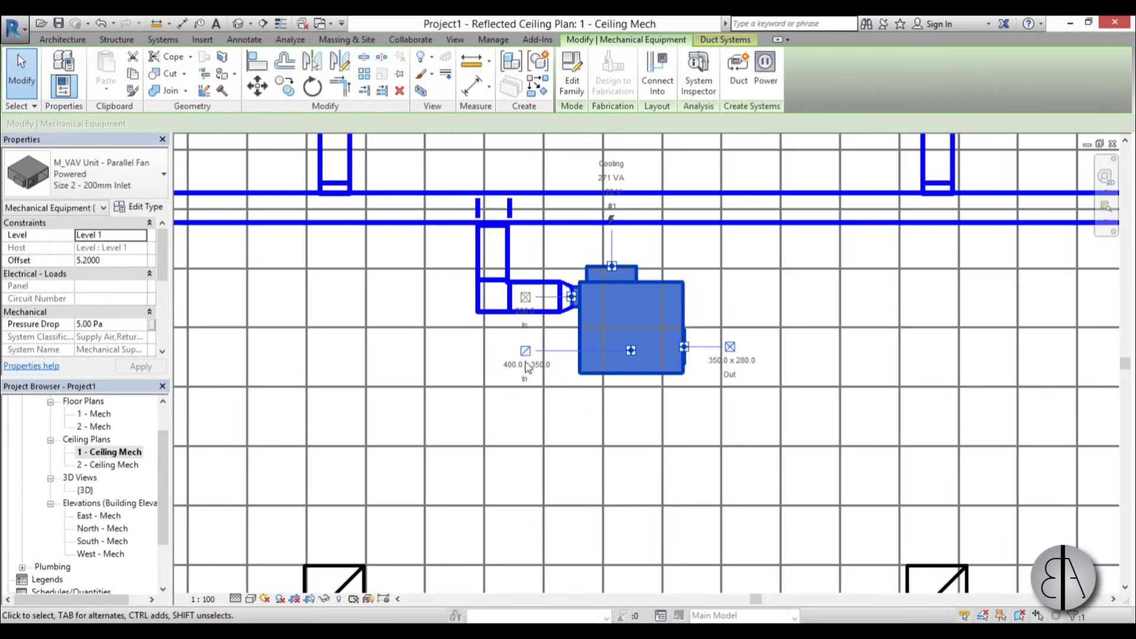
pyautogui.click(526, 351)
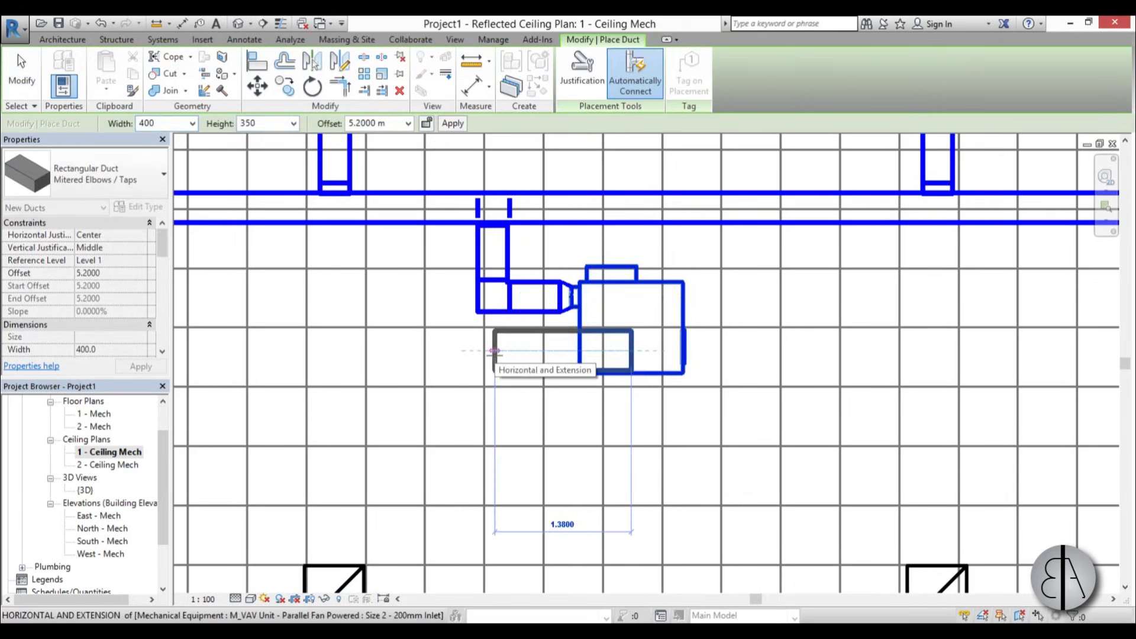
pyautogui.scroll(-2, 491, 417)
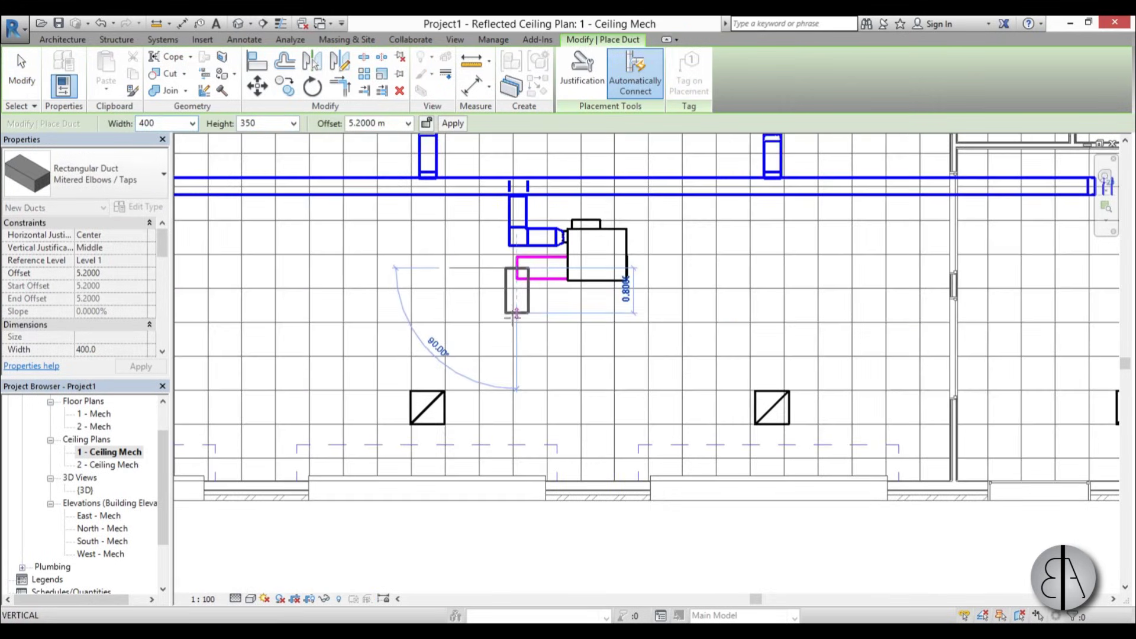
pyautogui.click(516, 342)
# Continue the 400 x 350 return duct horizontally right into the small room, stopping short of its return diffuser
pyautogui.scroll(-3, 516, 342)
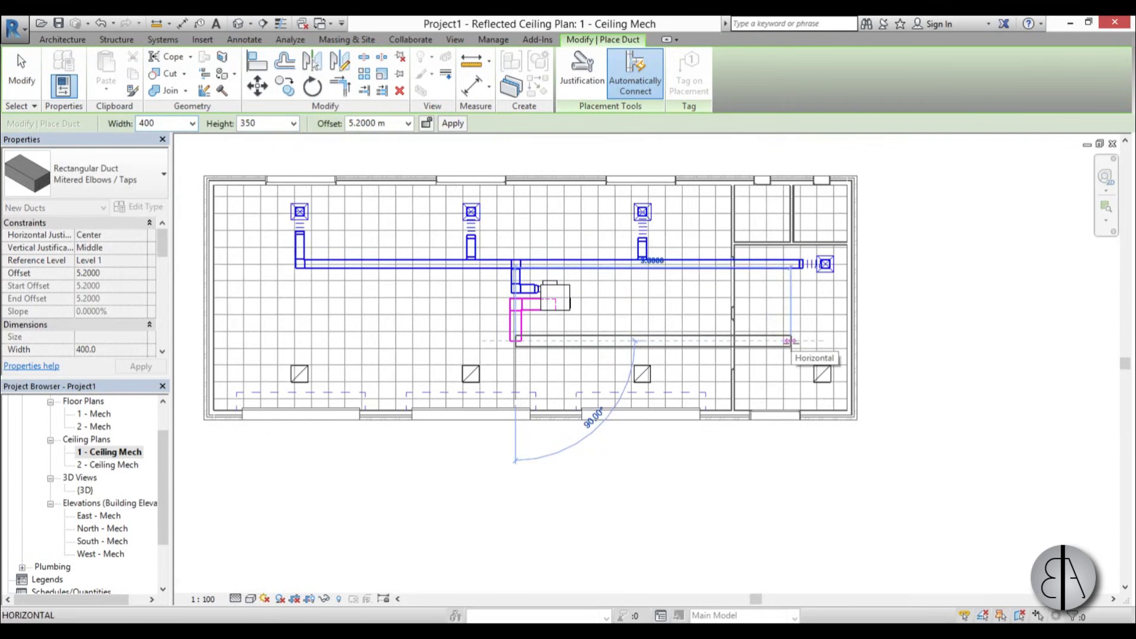
pyautogui.click(791, 343)
pyautogui.press('Escape')
pyautogui.press('Escape')
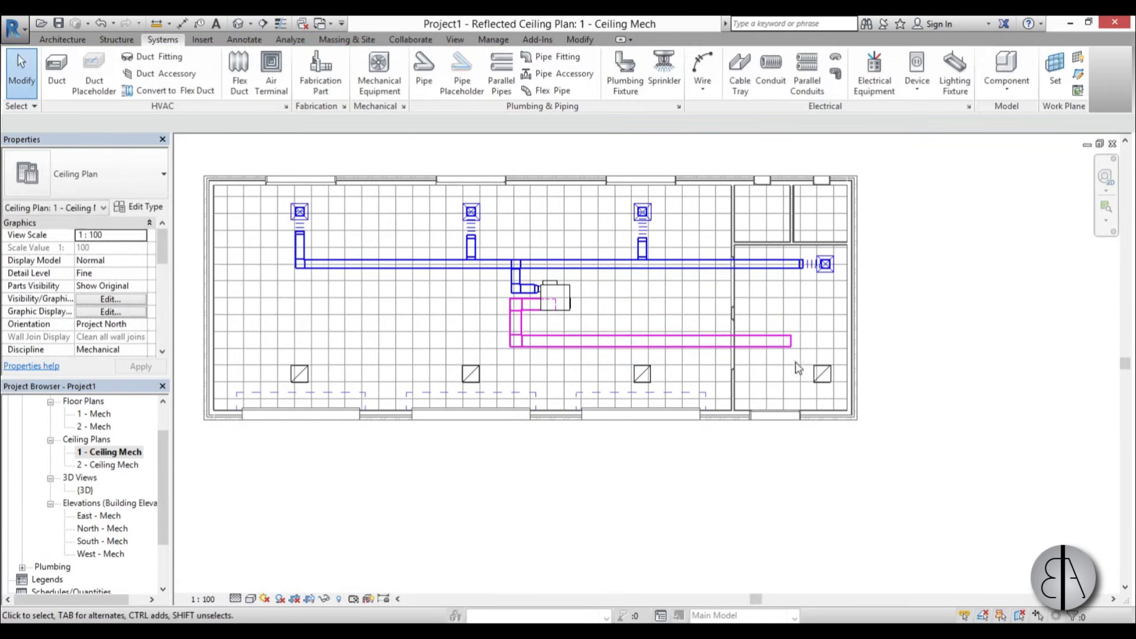
# Move the horizontal return duct slightly upward and shift the small room's return diffuser up in line with it
pyautogui.scroll(3, 798, 367)
pyautogui.click(637, 338)
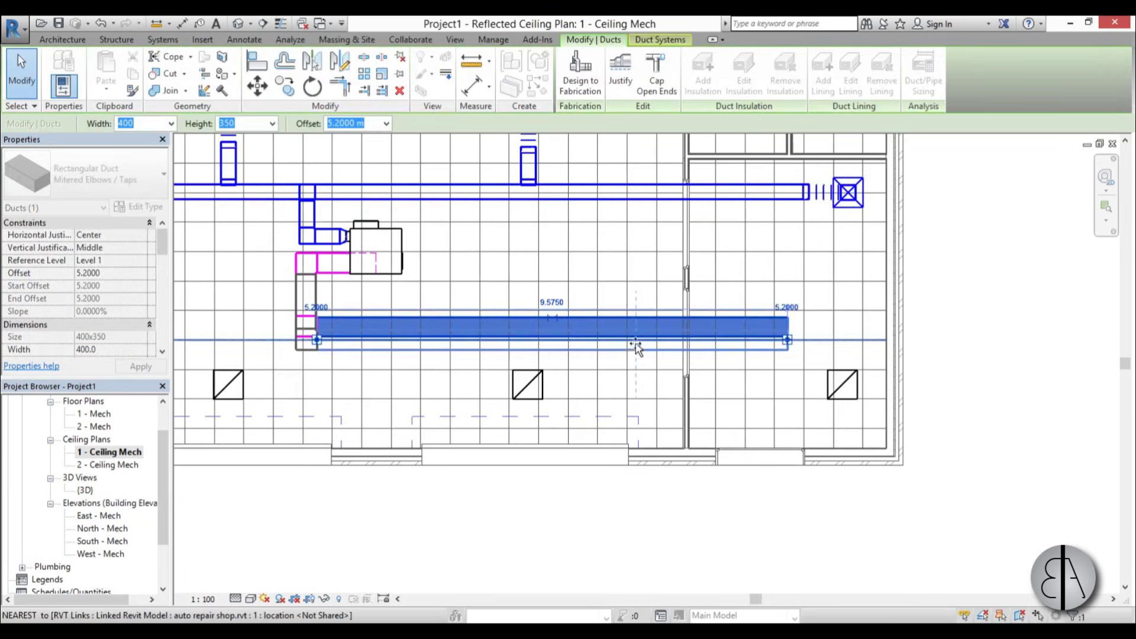
pyautogui.moveTo(636, 337); pyautogui.dragTo(637, 329)
pyautogui.moveTo(846, 385); pyautogui.dragTo(845, 323)
pyautogui.moveTo(847, 349); pyautogui.dragTo(763, 363, button='middle')
pyautogui.scroll(1, 751, 354)
pyautogui.scroll(-5, 749, 354)
# Extend the horizontal return duct's left end until it lines up with the leftmost return diffuser
pyautogui.moveTo(509, 387); pyautogui.dragTo(715, 364, button='middle')
pyautogui.click(676, 323)
pyautogui.moveTo(659, 323); pyautogui.dragTo(433, 323)
pyautogui.scroll(4, 500, 327)
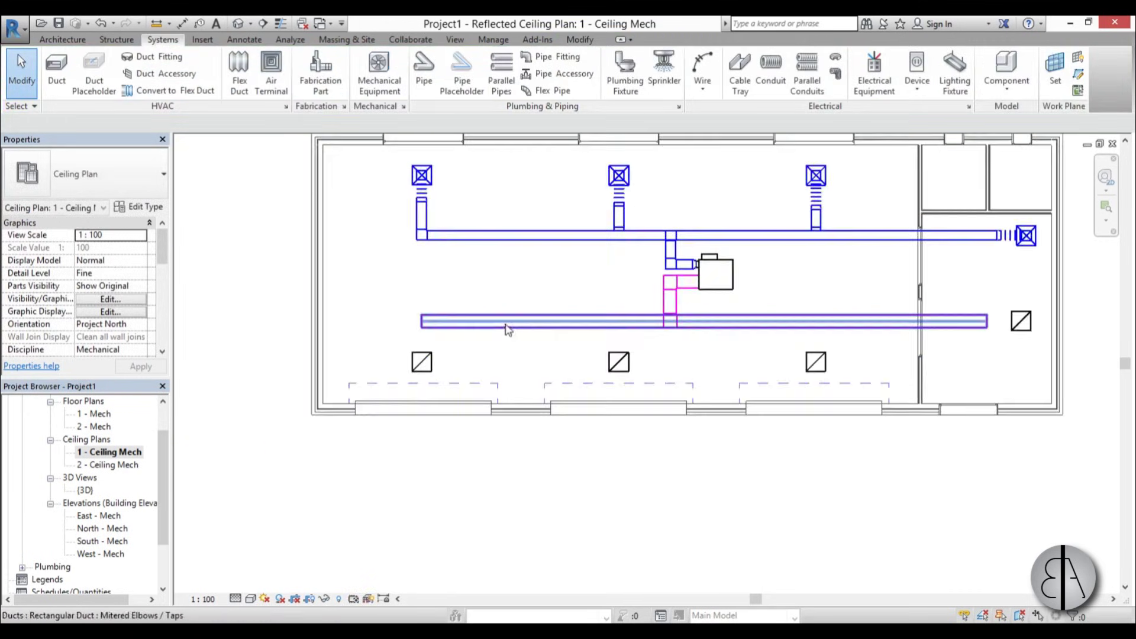
# Move the horizontal return duct further up from the large room's return diffusers and bring the elbow below the VAV unit up onto it
pyautogui.click(395, 333)
pyautogui.scroll(-4, 355, 379)
pyautogui.click(339, 390)
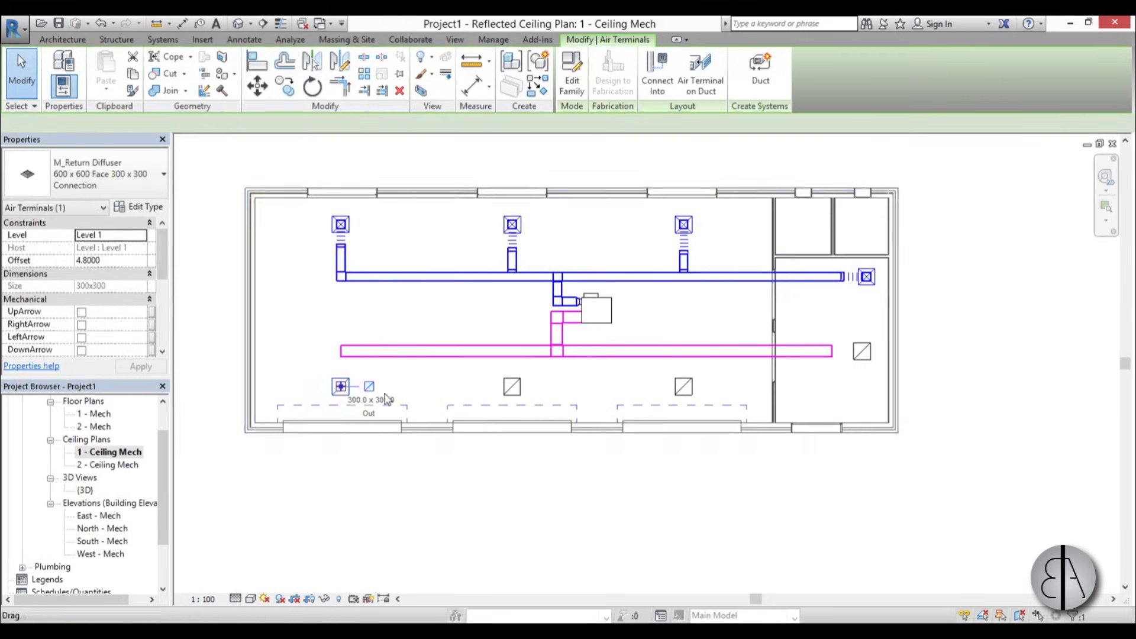
pyautogui.scroll(4, 511, 352)
pyautogui.click(511, 352)
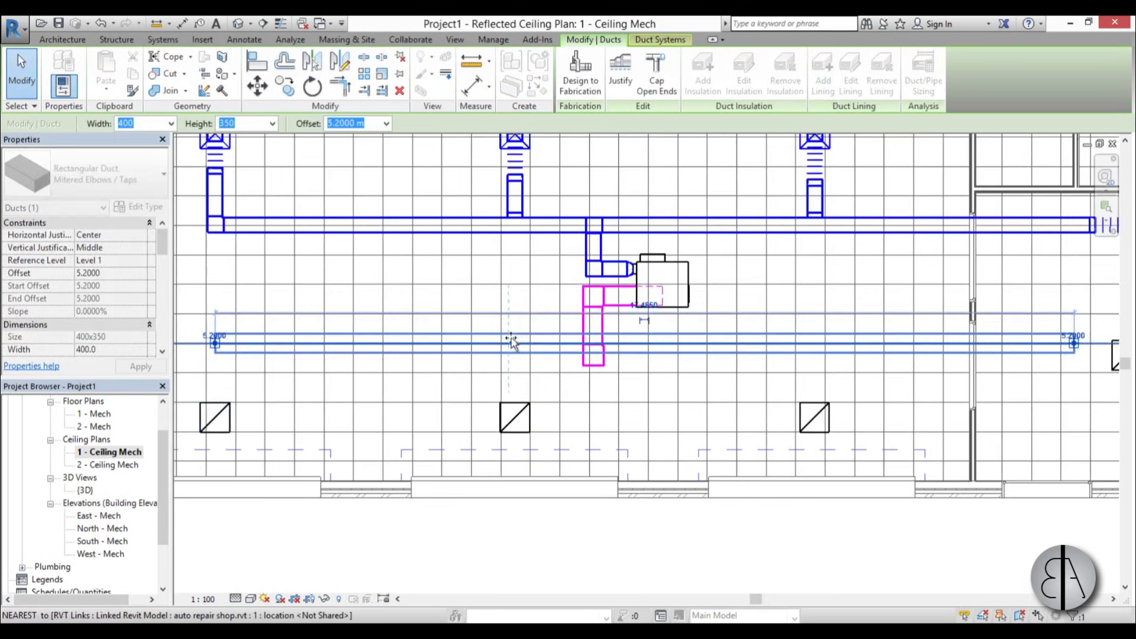
pyautogui.scroll(4, 609, 375)
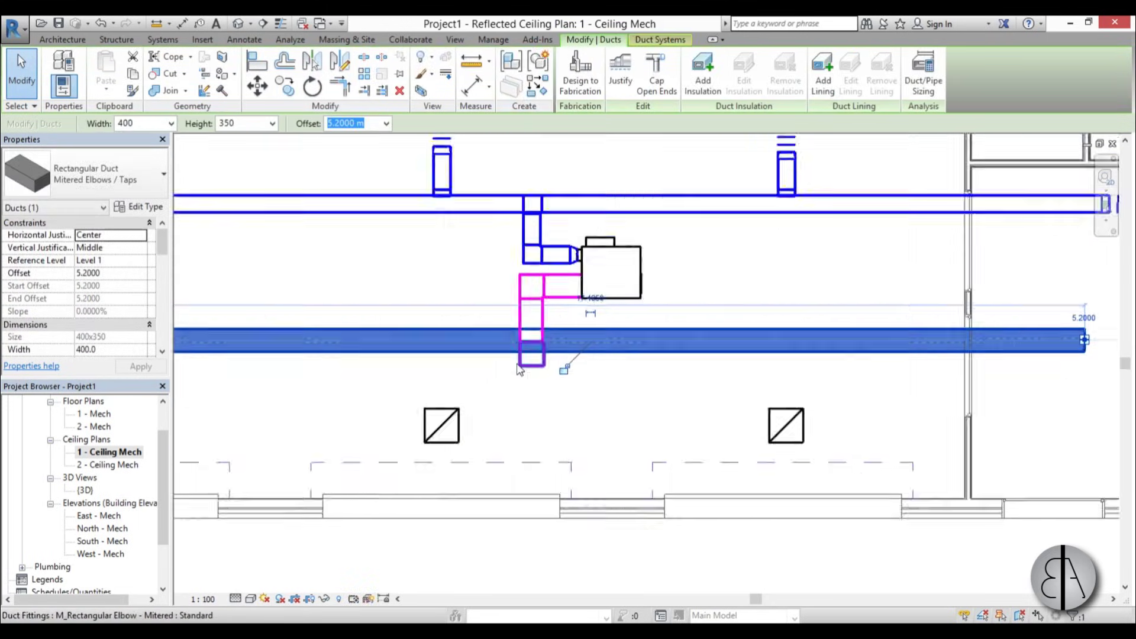
pyautogui.click(526, 362)
pyautogui.moveTo(526, 365); pyautogui.dragTo(532, 349)
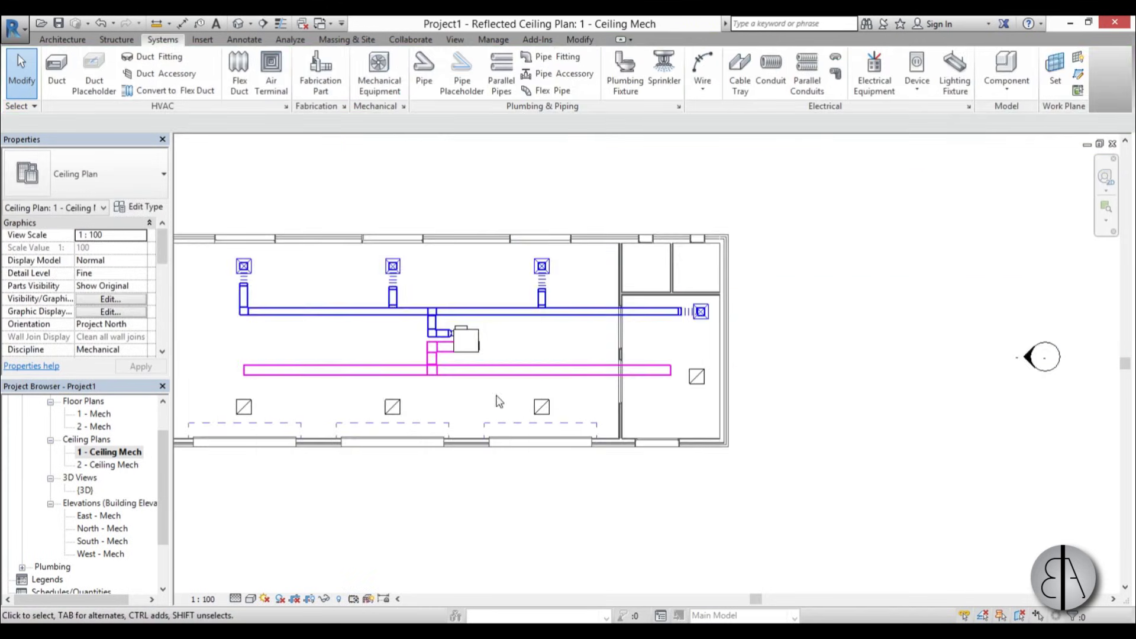
# Realign the small room's return diffuser with the centerline of the raised return duct
pyautogui.scroll(5, 740, 355)
pyautogui.click(741, 351)
pyautogui.moveTo(739, 349); pyautogui.dragTo(740, 334)
pyautogui.scroll(-4, 742, 394)
# Create a similar 400 x 350 duct from the return main's left end, running a short way down toward the leftmost return diffuser
pyautogui.moveTo(612, 438); pyautogui.dragTo(743, 423, button='middle')
pyautogui.scroll(3, 492, 367)
pyautogui.click(492, 351)
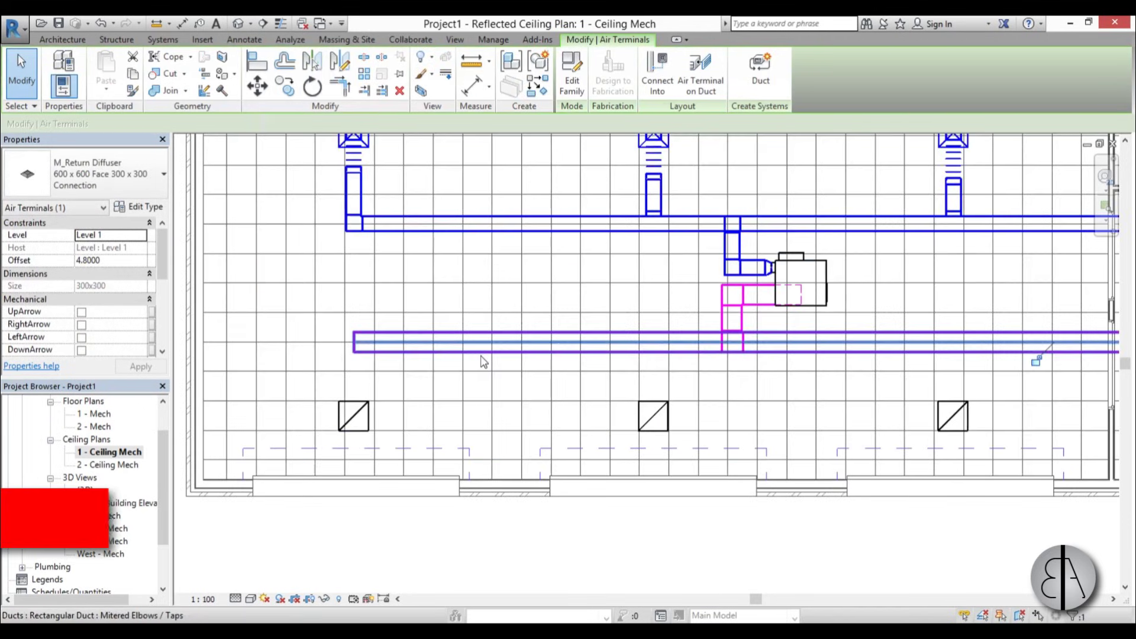
pyautogui.press('c')
pyautogui.press('s')
pyautogui.click(353, 341)
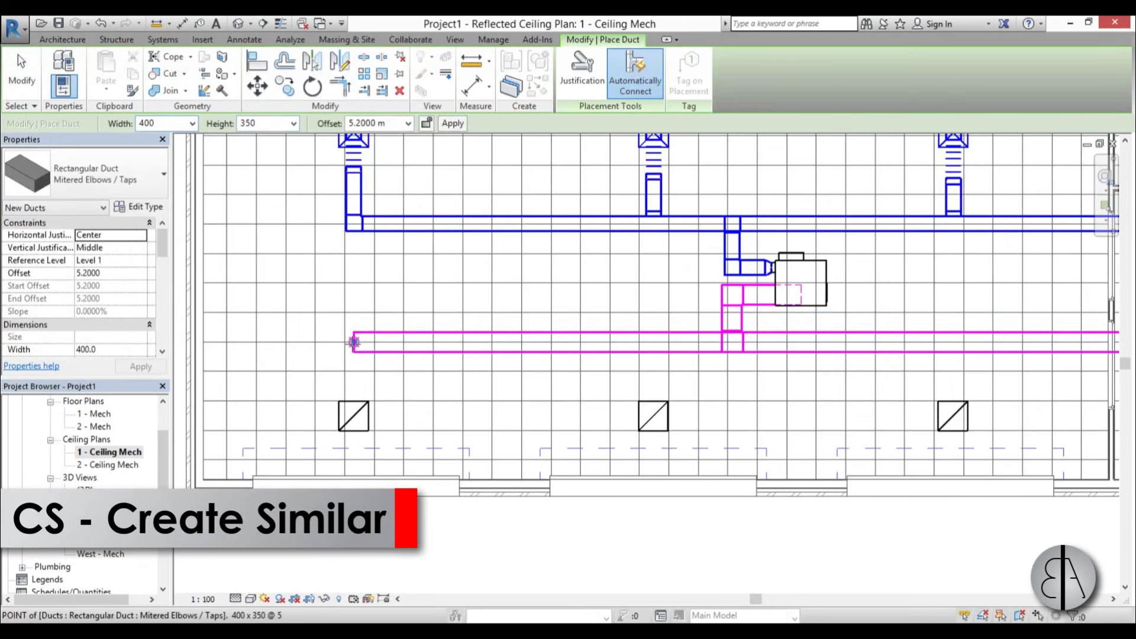
pyautogui.click(354, 377)
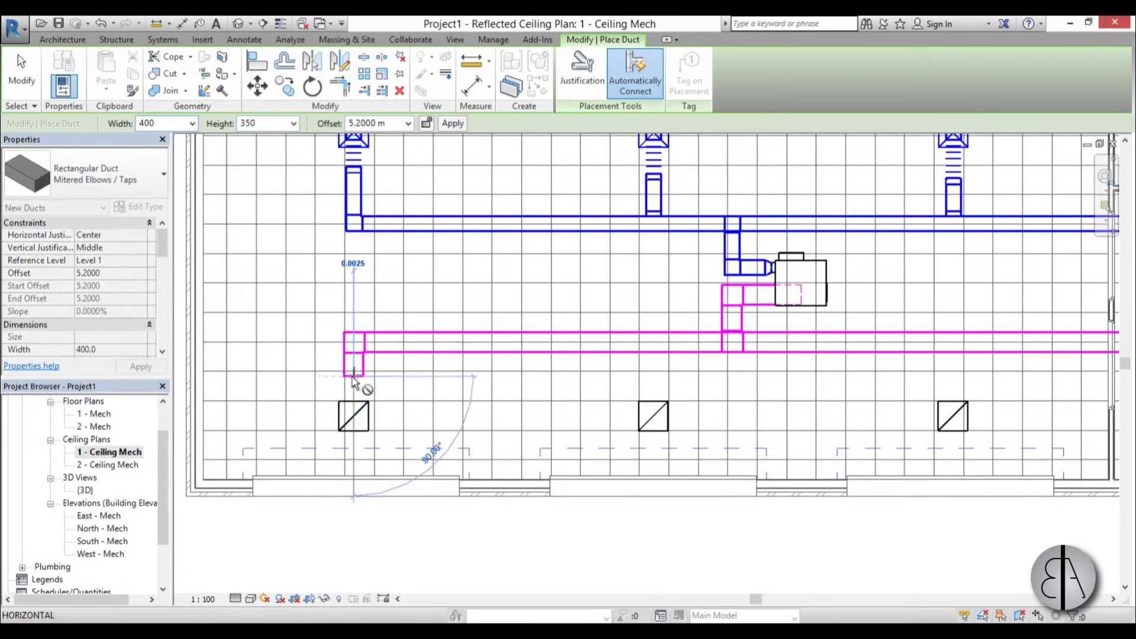
pyautogui.press('Escape')
# Draw 400 x 350 branch ducts about 0.7 m long from the return main toward the large room's middle and right return diffusers
pyautogui.click(653, 352)
pyautogui.click(653, 376)
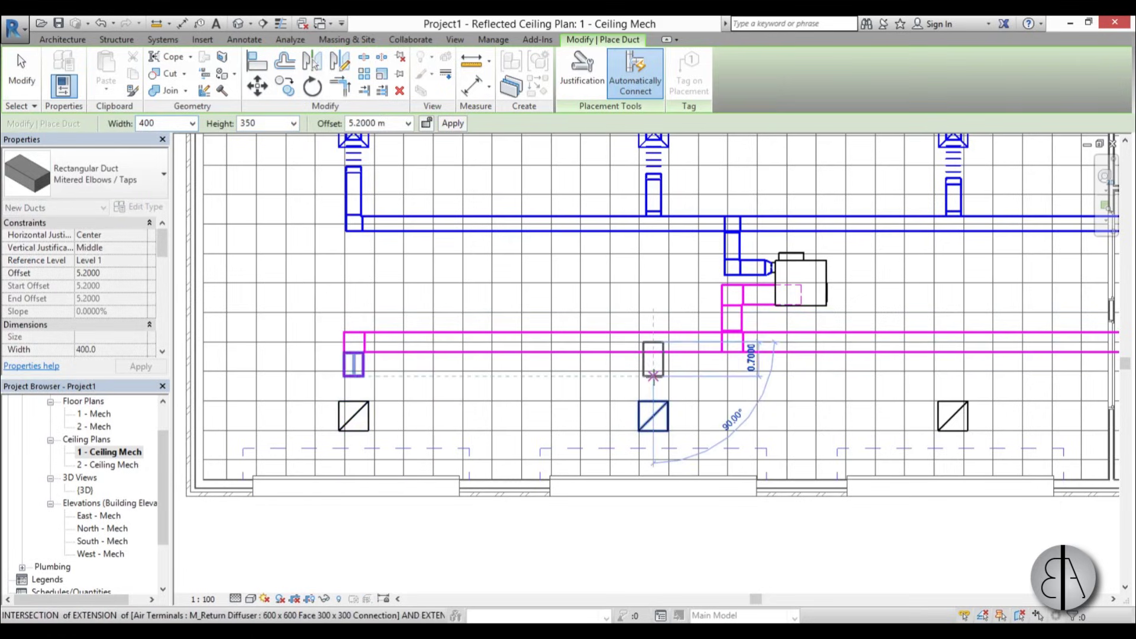
pyautogui.press('Escape')
pyautogui.moveTo(729, 395); pyautogui.dragTo(380, 376, button='middle')
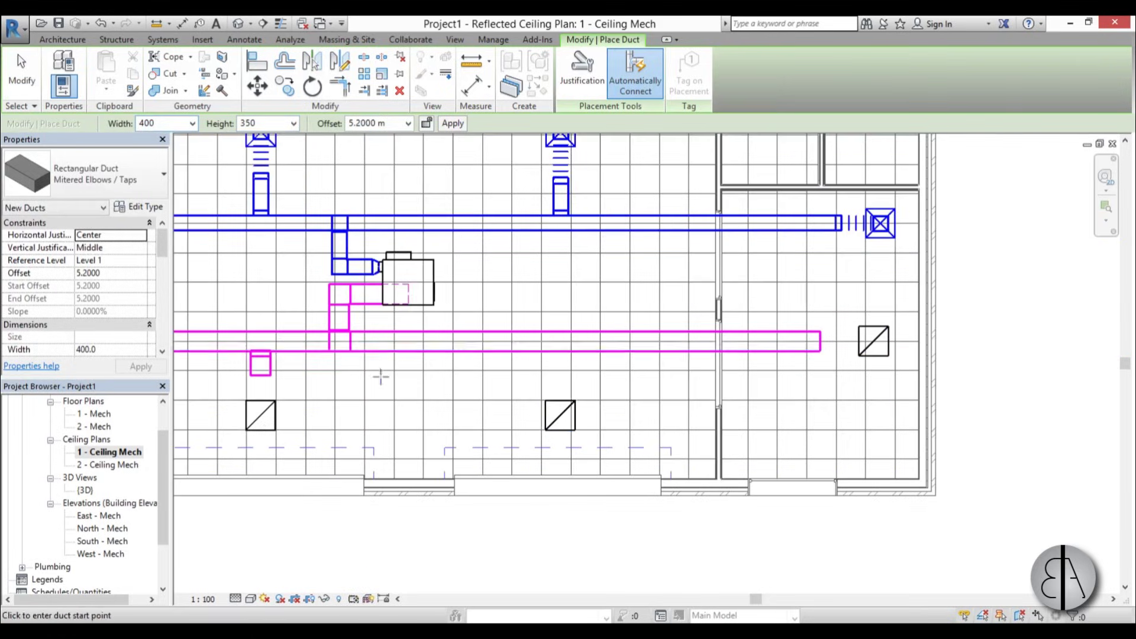
pyautogui.click(560, 350)
pyautogui.click(560, 375)
pyautogui.press('Escape')
pyautogui.press('Escape')
# Connect the large room's leftmost and middle return diffusers to their branch ducts with round flex ducts of 300 diameter
pyautogui.scroll(-5, 540, 398)
pyautogui.click(239, 74)
pyautogui.scroll(3, 385, 416)
pyautogui.click(308, 370)
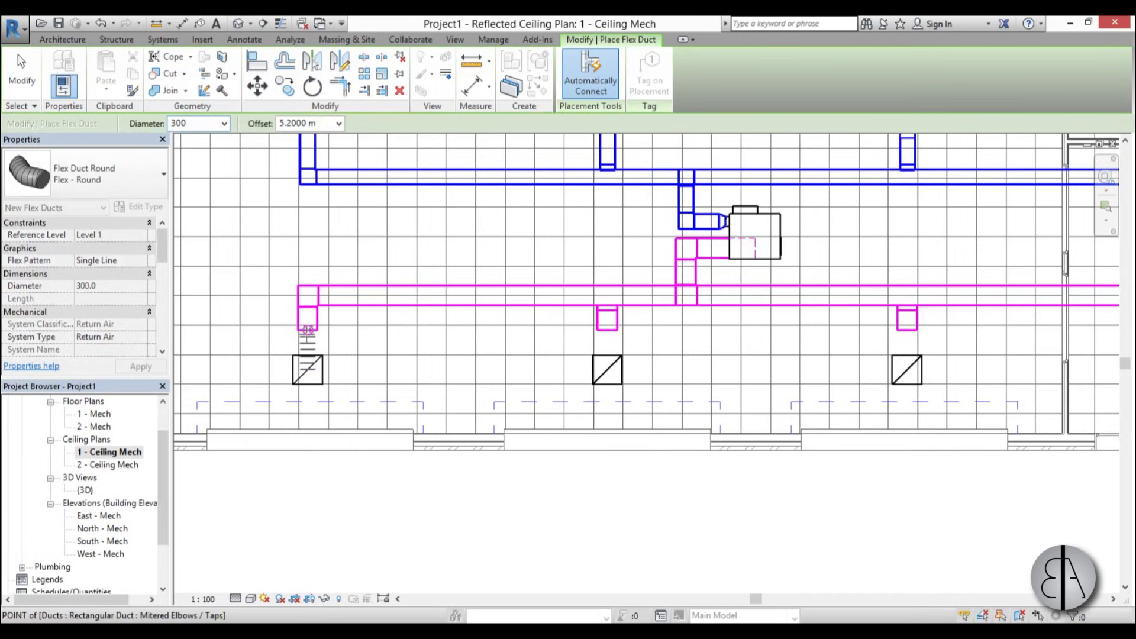
pyautogui.click(308, 329)
pyautogui.click(607, 370)
pyautogui.click(607, 330)
# Connect the large room's right return diffuser to its branch and the small room's to the main's end with 300-diameter round flex ducts
pyautogui.moveTo(753, 369); pyautogui.dragTo(271, 367, button='middle')
pyautogui.scroll(1, 266, 363)
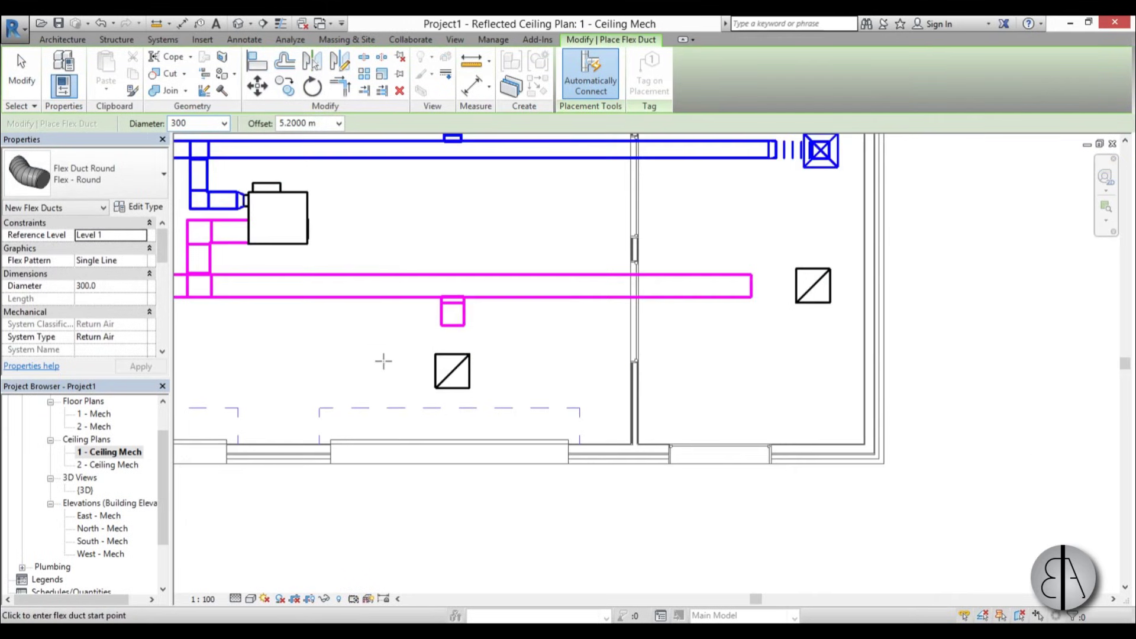
pyautogui.click(452, 371)
pyautogui.click(495, 328)
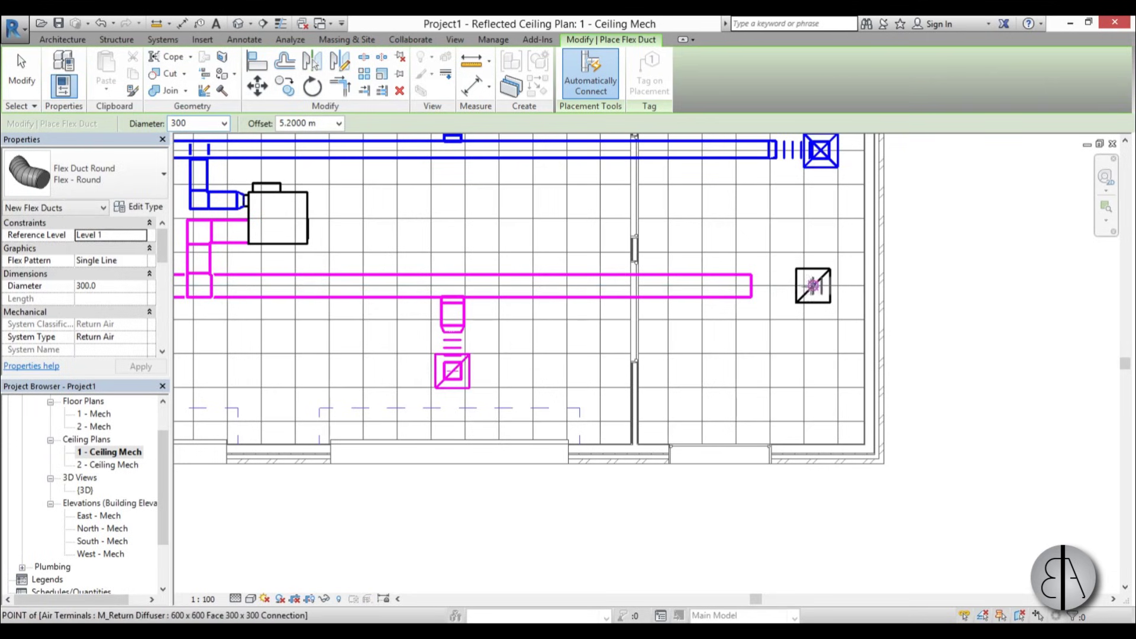
pyautogui.click(813, 286)
pyautogui.press('Escape')
pyautogui.press('Escape')
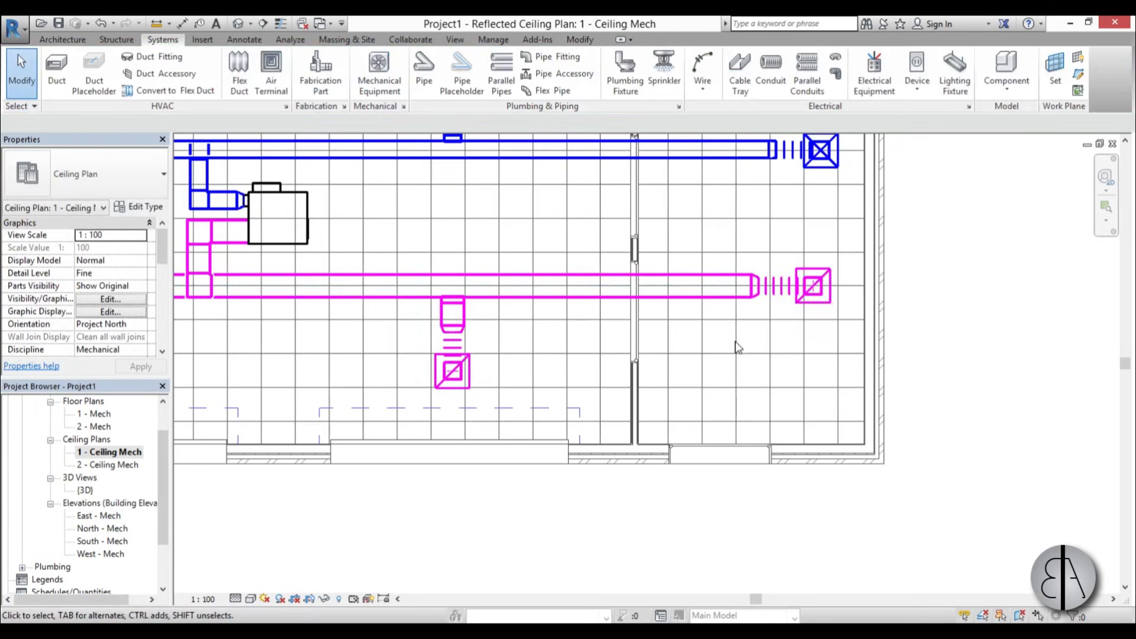
# Review the completed duct layout in plan, switch to the 3D view and set its detail level to Fine
pyautogui.scroll(-5, 749, 376)
pyautogui.scroll(6, 549, 322)
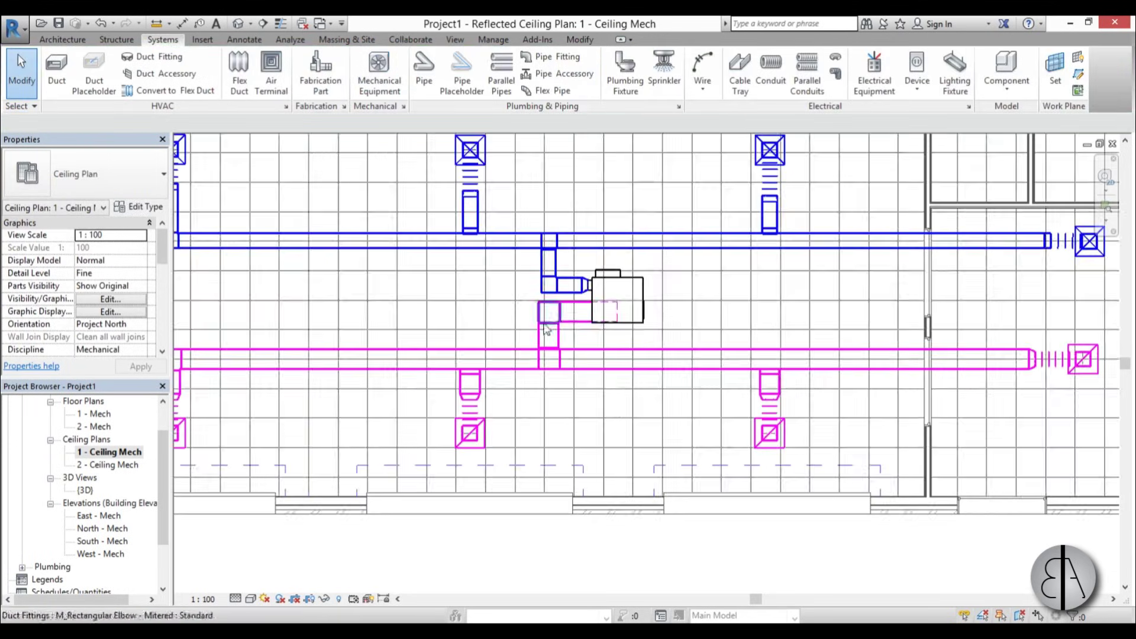
pyautogui.scroll(-3, 514, 379)
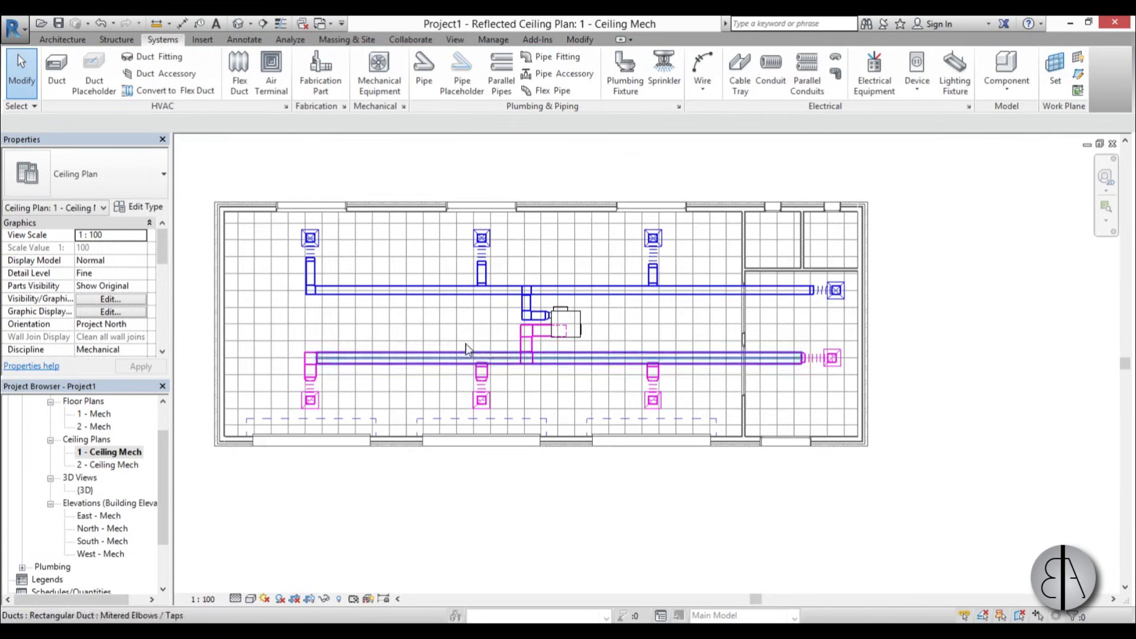
pyautogui.click(239, 28)
pyautogui.keyDown('shift'); pyautogui.moveTo(661, 498); pyautogui.dragTo(666, 535, button='middle'); pyautogui.keyUp('shift')
pyautogui.scroll(5, 453, 376)
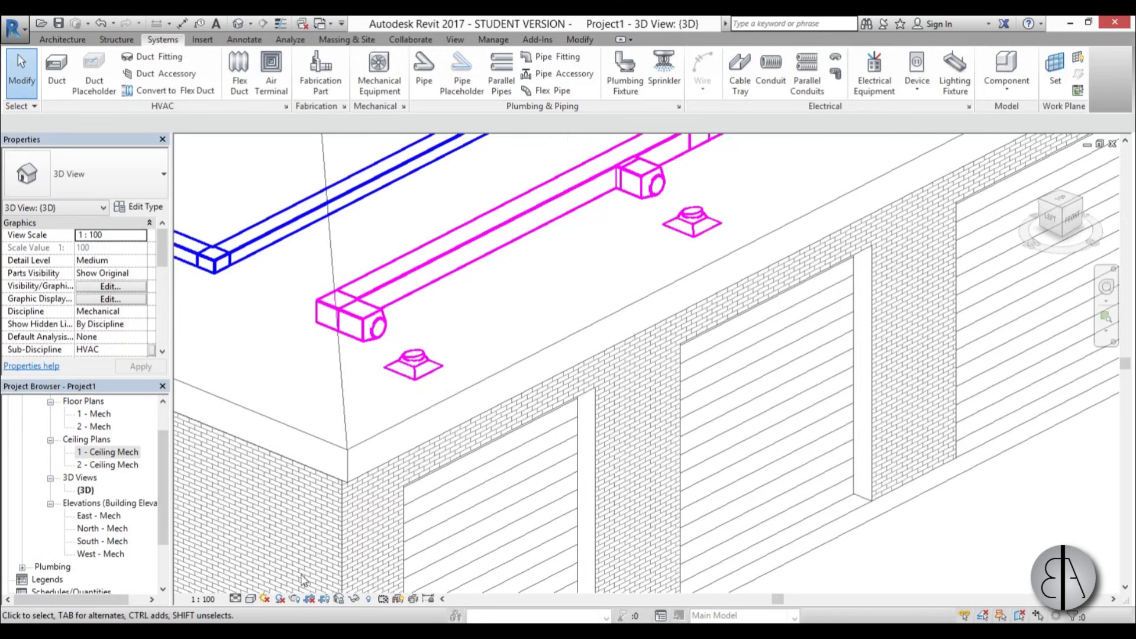
pyautogui.click(235, 599)
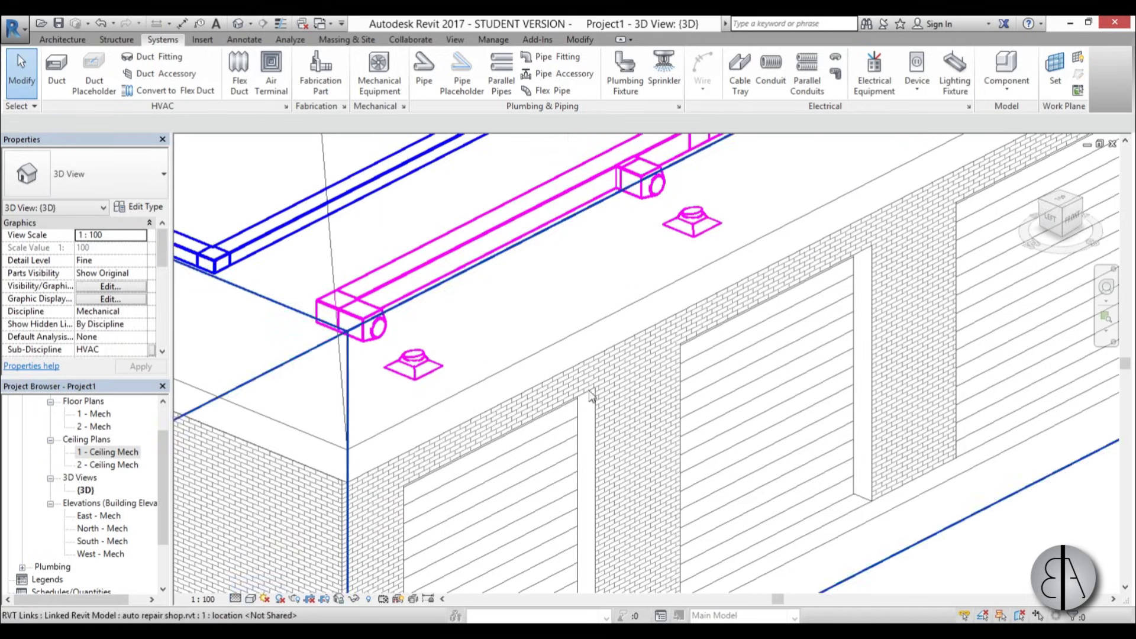
# Shorten the large room's right return branch by moving its rectangular-to-round transition back toward the return main, giving the flex duct more room
pyautogui.scroll(-4, 583, 386)
pyautogui.keyDown('shift'); pyautogui.moveTo(512, 432); pyautogui.dragTo(535, 340, button='middle'); pyautogui.keyUp('shift')
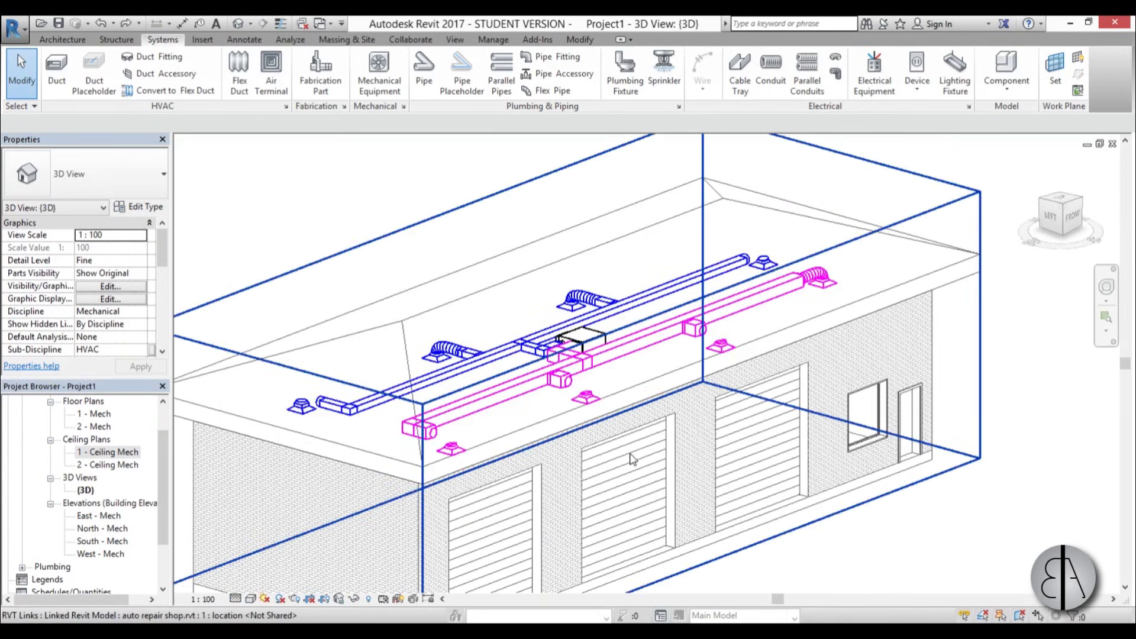
pyautogui.keyDown('shift'); pyautogui.moveTo(632, 500); pyautogui.dragTo(655, 501, button='middle'); pyautogui.keyUp('shift')
pyautogui.scroll(4, 704, 358)
pyautogui.scroll(3, 746, 316)
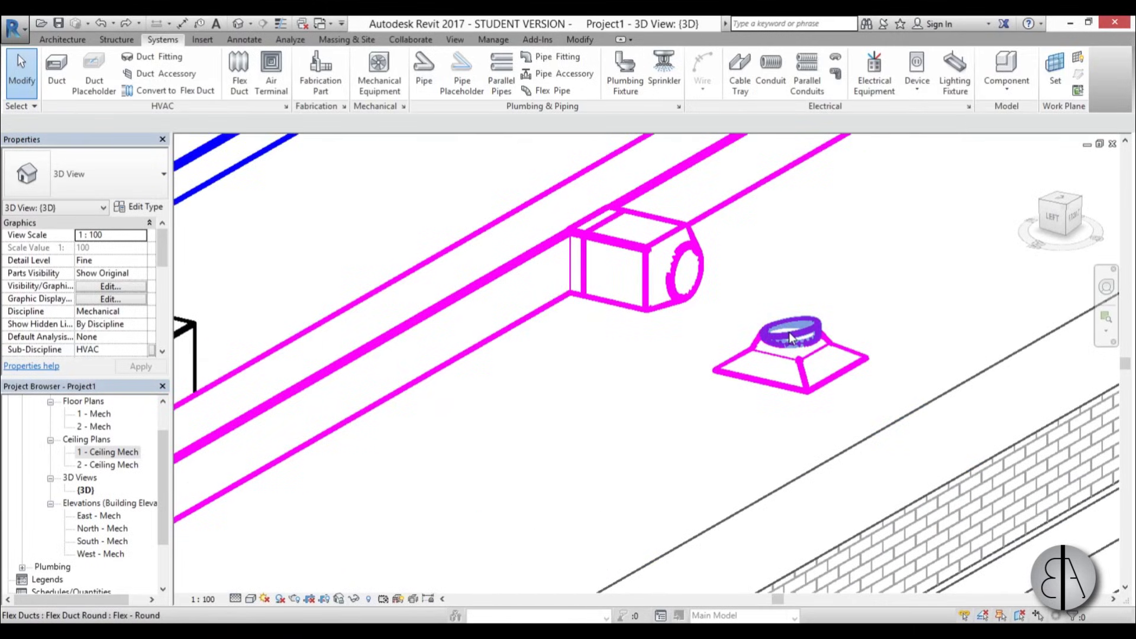
pyautogui.click(791, 337)
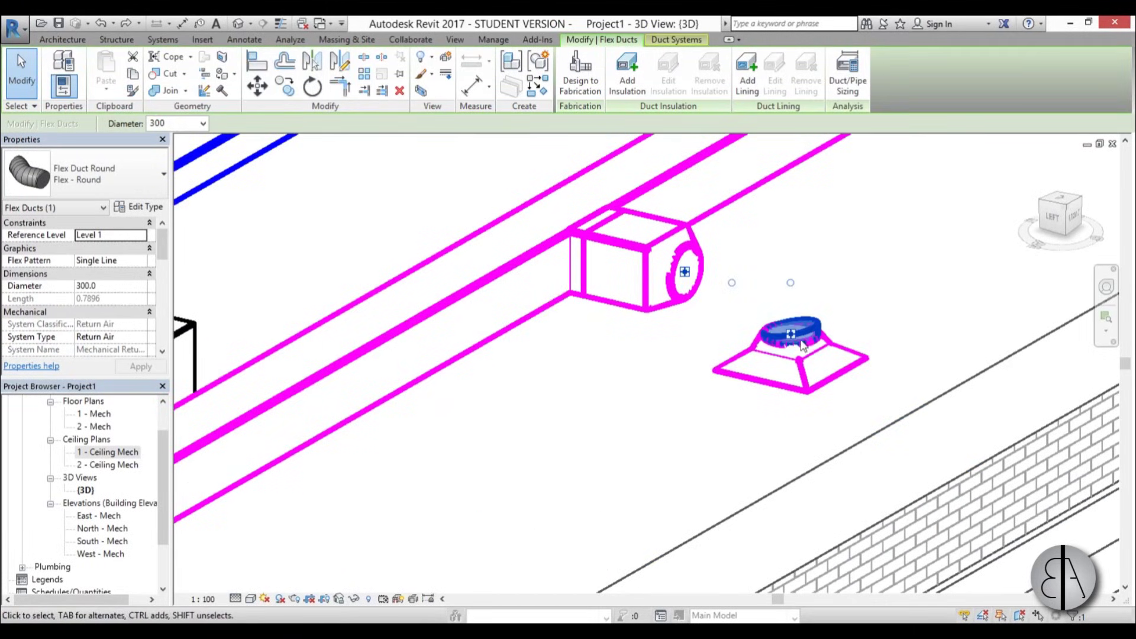
pyautogui.scroll(-8, 770, 287)
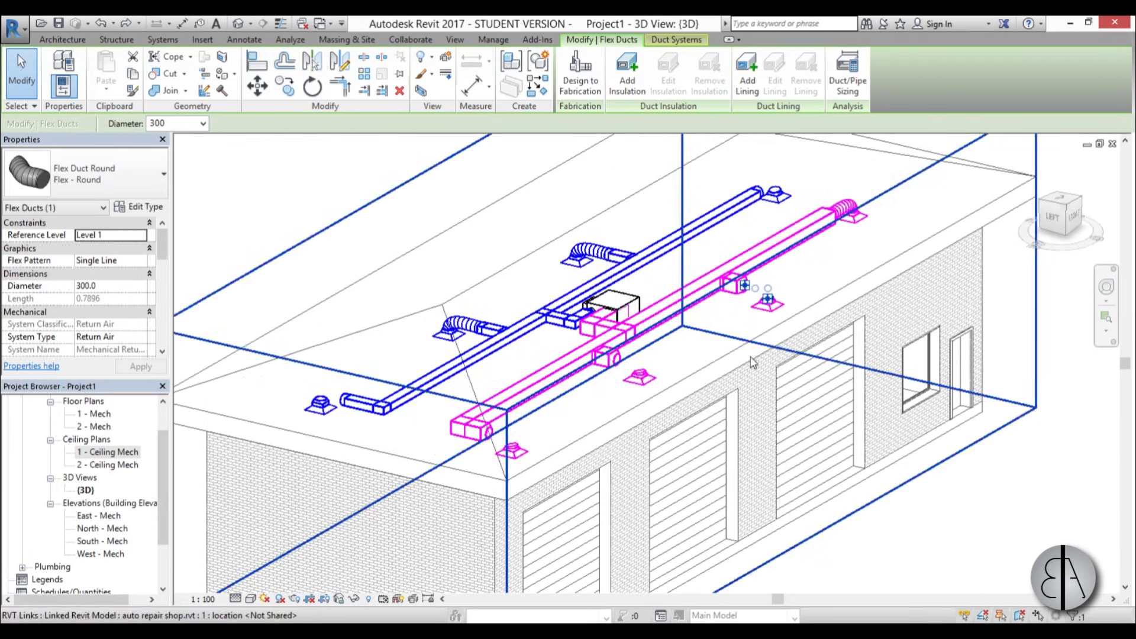
pyautogui.keyDown('shift'); pyautogui.moveTo(748, 375); pyautogui.dragTo(837, 349, button='middle'); pyautogui.keyUp('shift')
pyautogui.scroll(1, 762, 264)
pyautogui.scroll(5, 733, 296)
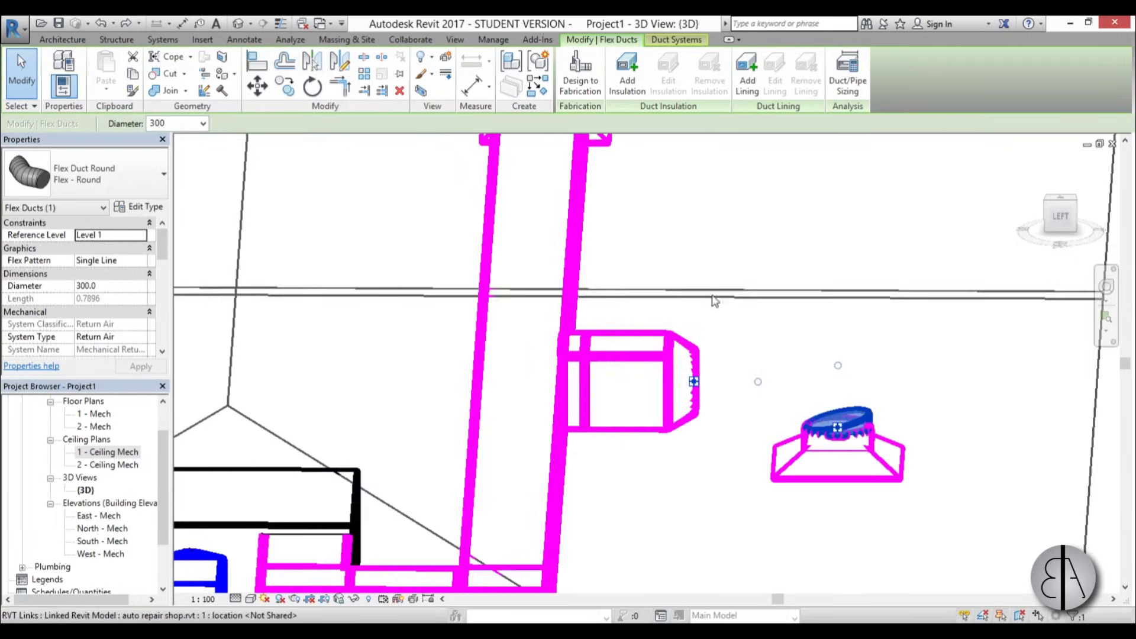
pyautogui.press('Escape')
pyautogui.click(683, 350)
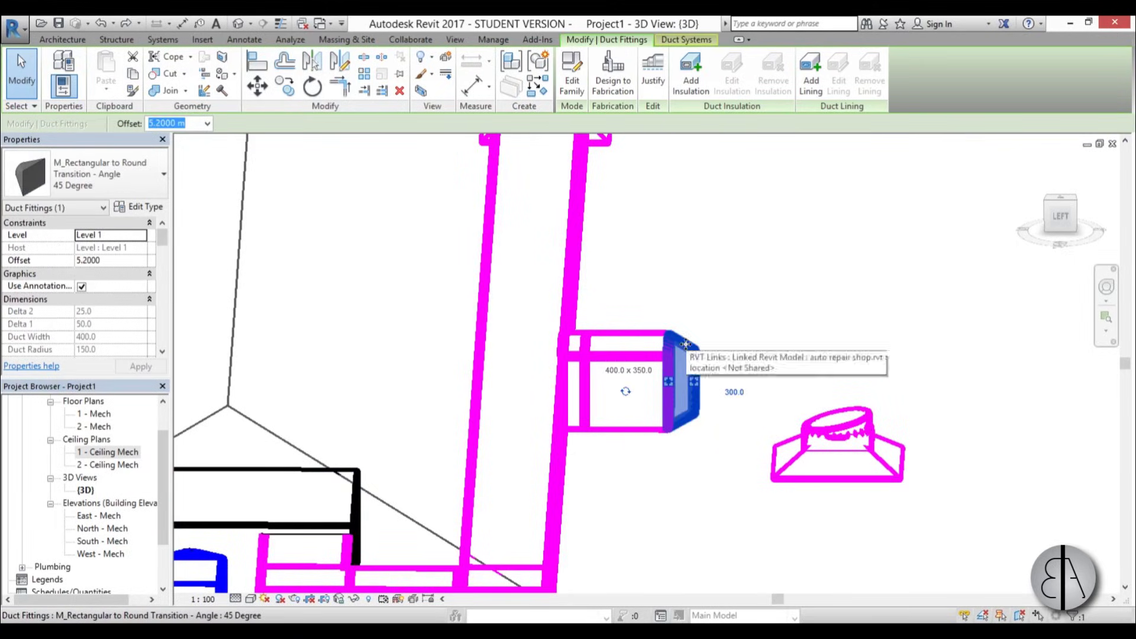
pyautogui.moveTo(678, 343); pyautogui.dragTo(648, 342)
# Move the middle return branch's rectangular-to-round transition back toward the return main to lengthen its flex duct
pyautogui.scroll(-1, 673, 258)
pyautogui.scroll(-5, 673, 259)
pyautogui.scroll(5, 679, 390)
pyautogui.moveTo(652, 402); pyautogui.dragTo(625, 404)
pyautogui.click(659, 408)
pyautogui.click(661, 405)
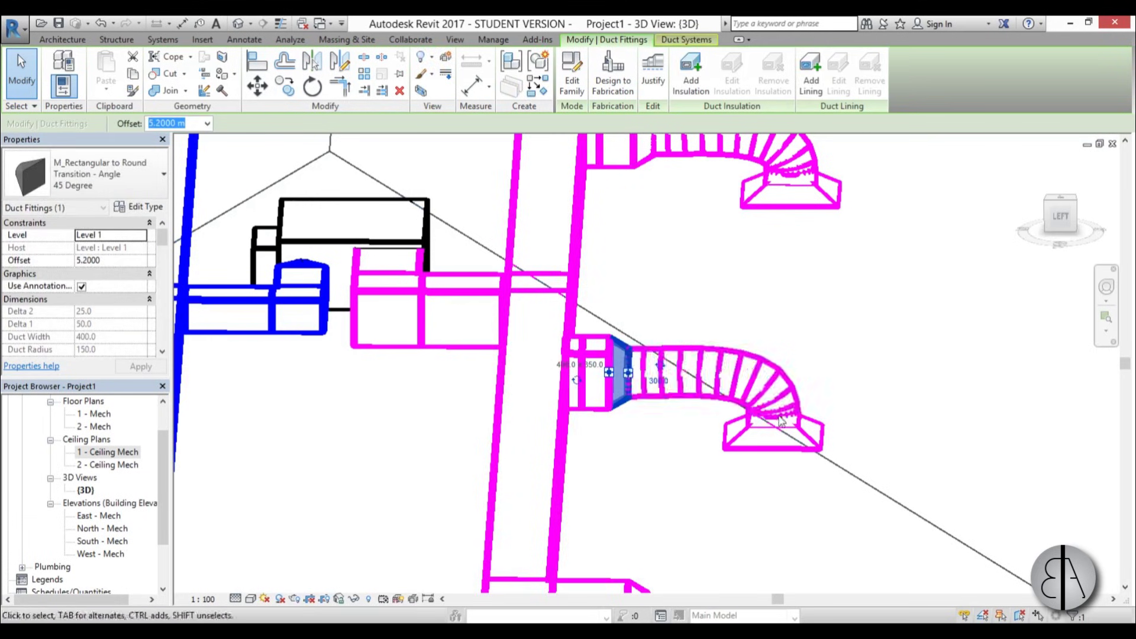
# Pull the leftmost return branch's rectangular-to-round transition away from its diffuser to make space for the flex duct
pyautogui.scroll(-5, 782, 420)
pyautogui.scroll(5, 677, 458)
pyautogui.scroll(2, 677, 458)
pyautogui.click(677, 456)
pyautogui.moveTo(677, 457); pyautogui.dragTo(636, 456)
# Shorten the leftmost supply branch by moving its rectangular-to-round transition back toward the elbow
pyautogui.scroll(-5, 532, 438)
pyautogui.scroll(6, 434, 416)
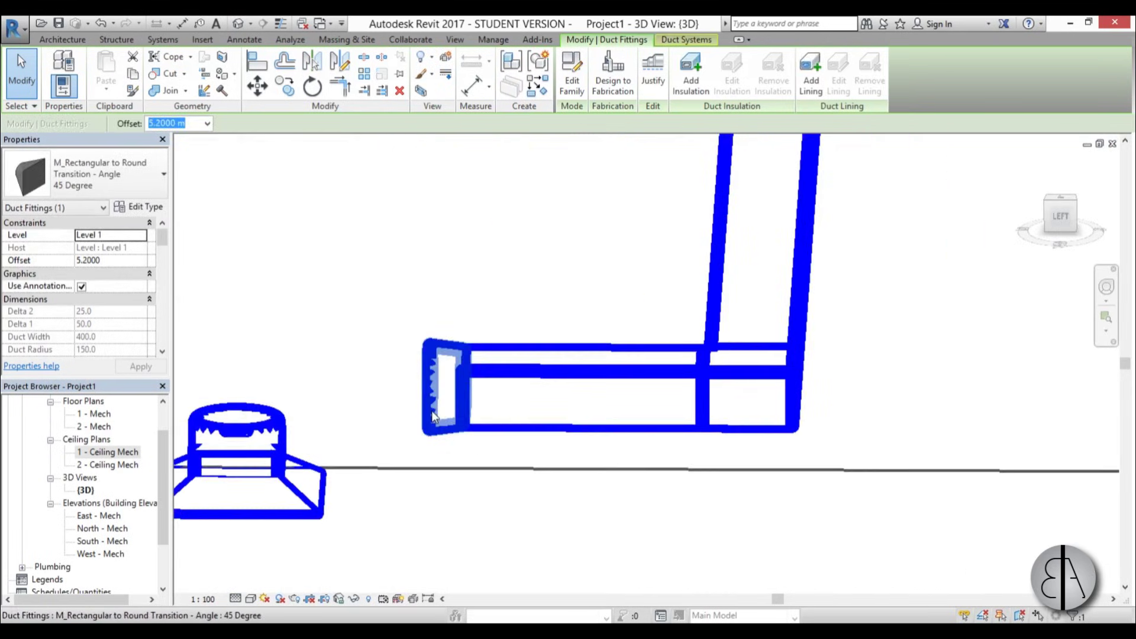
pyautogui.moveTo(433, 416); pyautogui.dragTo(535, 414)
# Move the rectangular-to-round transition at the supply main's end back from the small room's supply diffuser
pyautogui.scroll(-5, 635, 413)
pyautogui.keyDown('shift'); pyautogui.moveTo(635, 412); pyautogui.dragTo(491, 400, button='middle'); pyautogui.keyUp('shift')
pyautogui.moveTo(947, 361); pyautogui.dragTo(751, 411, button='middle')
pyautogui.keyDown('shift'); pyautogui.moveTo(751, 411); pyautogui.dragTo(656, 462, button='middle'); pyautogui.keyUp('shift')
pyautogui.moveTo(657, 462); pyautogui.dragTo(612, 385, button='middle')
pyautogui.scroll(6, 597, 424)
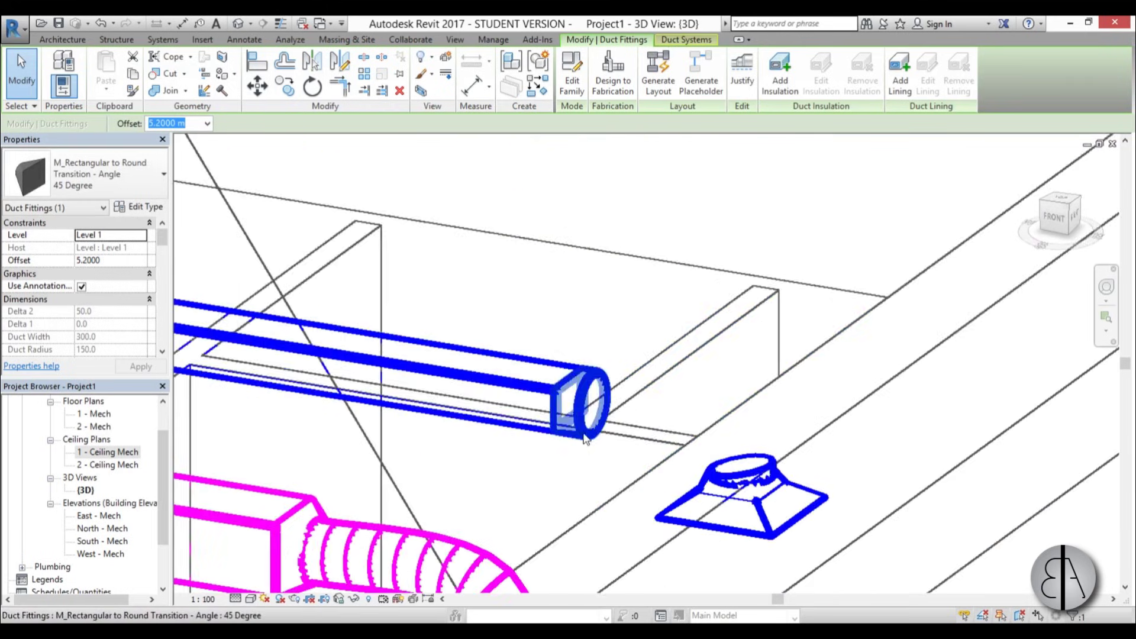
pyautogui.moveTo(585, 426); pyautogui.dragTo(545, 425)
# Examine the whole HVAC system in 3D, checking the flex connections at all supply and return diffusers
pyautogui.scroll(-8, 545, 423)
pyautogui.click(801, 408)
pyautogui.keyDown('shift'); pyautogui.moveTo(591, 464); pyautogui.dragTo(819, 444, button='middle'); pyautogui.keyUp('shift')
pyautogui.scroll(3, 512, 360)
pyautogui.keyDown('shift'); pyautogui.moveTo(621, 421); pyautogui.dragTo(769, 432, button='middle'); pyautogui.keyUp('shift')
pyautogui.moveTo(769, 432); pyautogui.dragTo(620, 414, button='middle')
pyautogui.scroll(-2, 621, 414)
pyautogui.keyDown('shift'); pyautogui.moveTo(664, 372); pyautogui.dragTo(675, 408, button='middle'); pyautogui.keyUp('shift')
pyautogui.scroll(2, 674, 408)
pyautogui.moveTo(727, 376); pyautogui.dragTo(841, 416, button='middle')
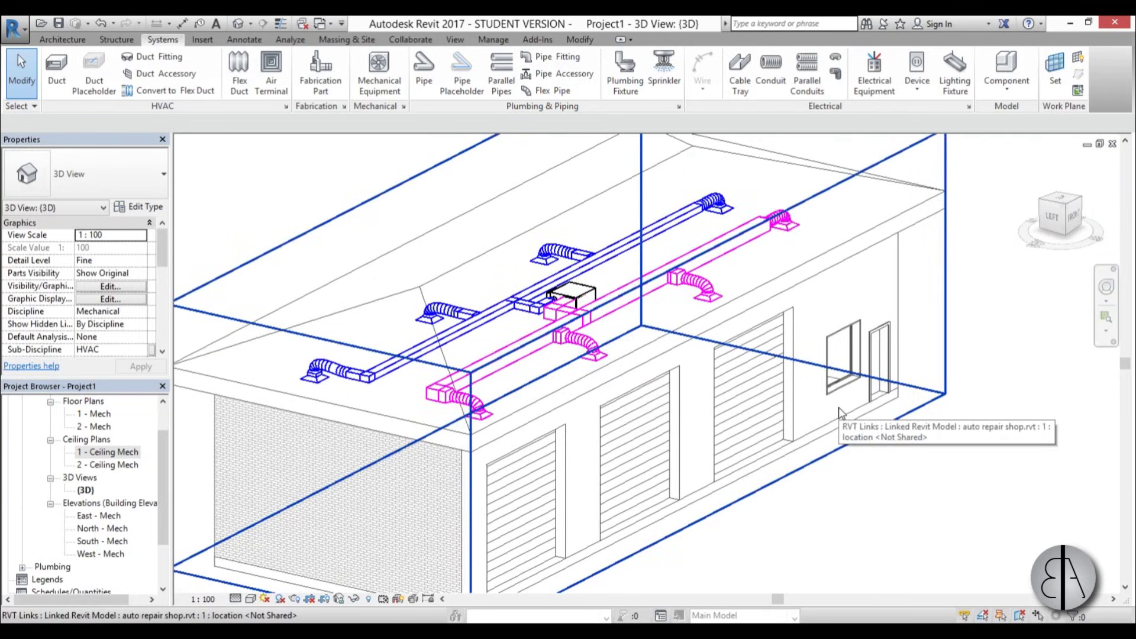
pyautogui.scroll(-5, 842, 414)
pyautogui.keyDown('shift'); pyautogui.moveTo(841, 415); pyautogui.dragTo(851, 501, button='middle'); pyautogui.keyUp('shift')
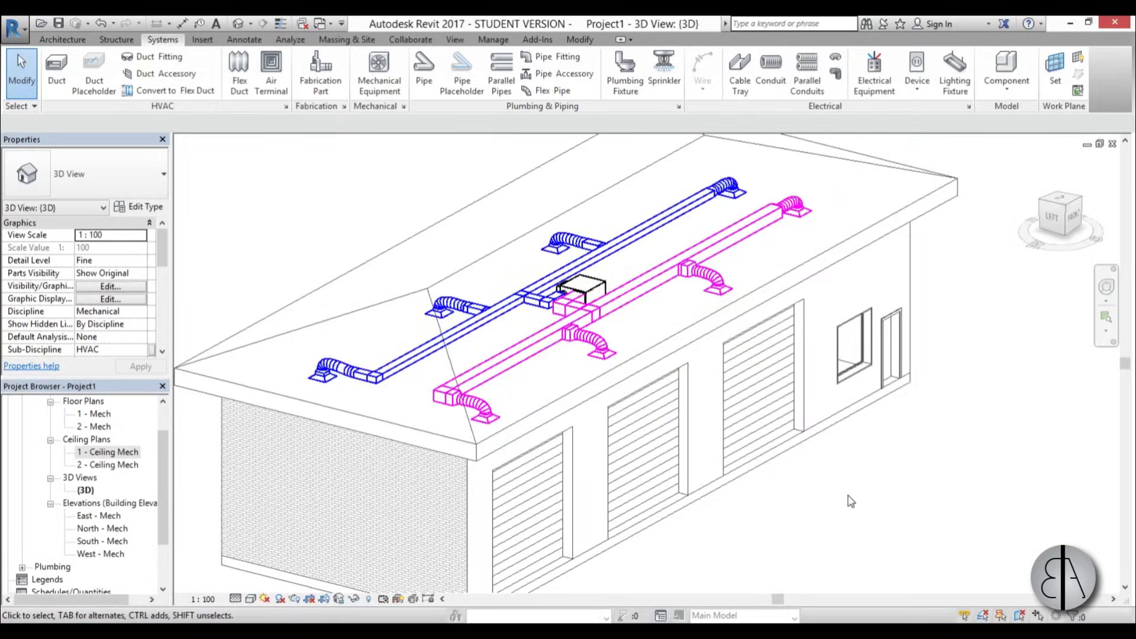